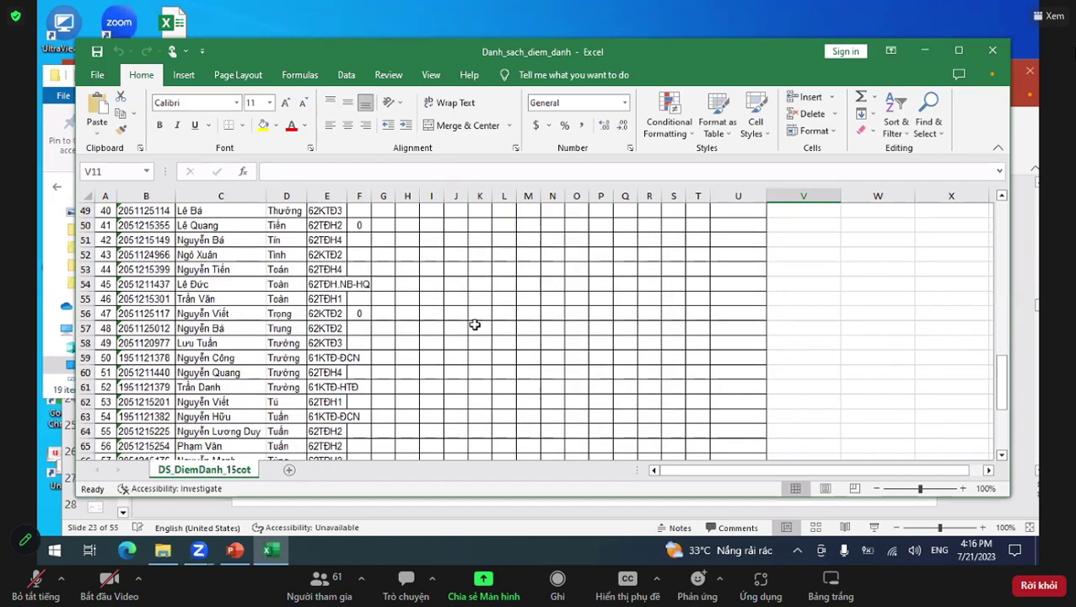
Insert "diode" before "một pha" in the rectifier topic in cell V10 of the attendance sheet
{"action": "scroll", "coordinate": [475, 324], "scroll_direction": "up", "scroll_amount": 5}
{"action": "scroll", "coordinate": [474, 324], "scroll_direction": "up", "scroll_amount": 1}
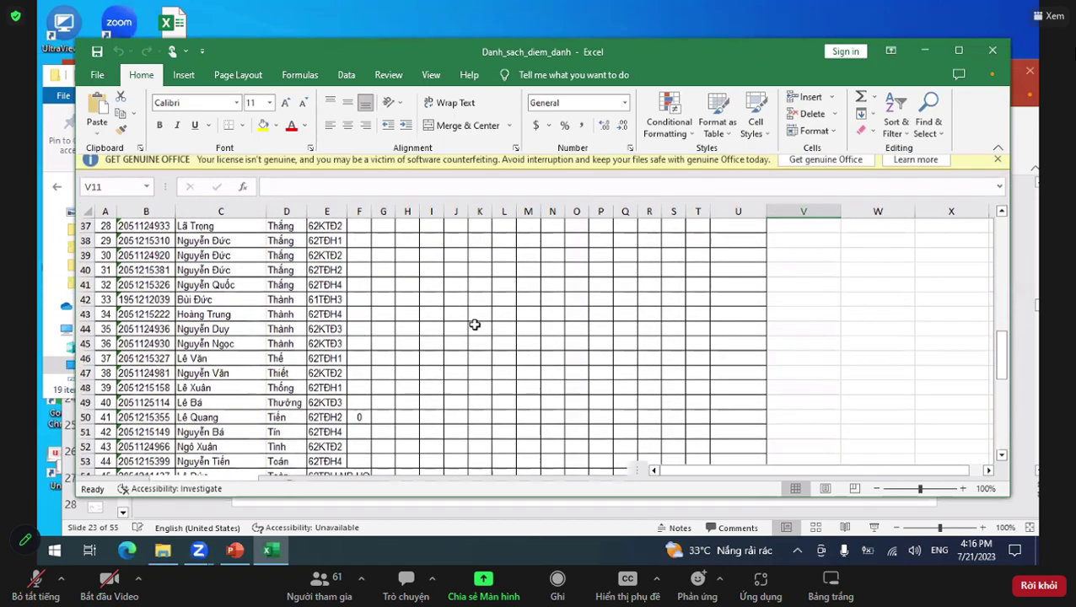
{"action": "scroll", "coordinate": [474, 324], "scroll_direction": "down", "scroll_amount": 3}
{"action": "scroll", "coordinate": [475, 325], "scroll_direction": "down", "scroll_amount": 1}
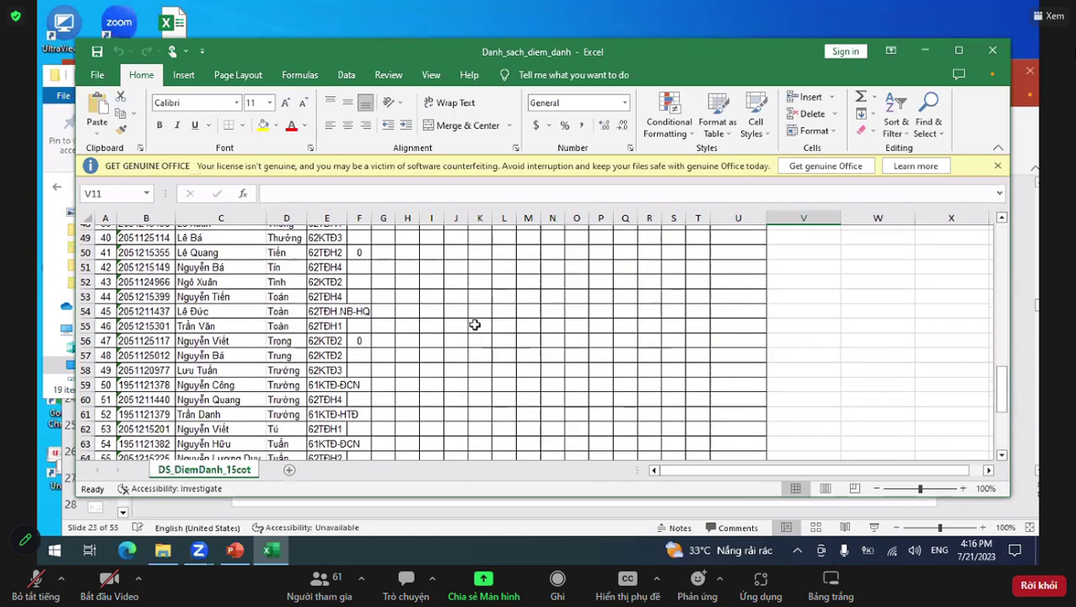
{"action": "scroll", "coordinate": [475, 324], "scroll_direction": "down", "scroll_amount": 2}
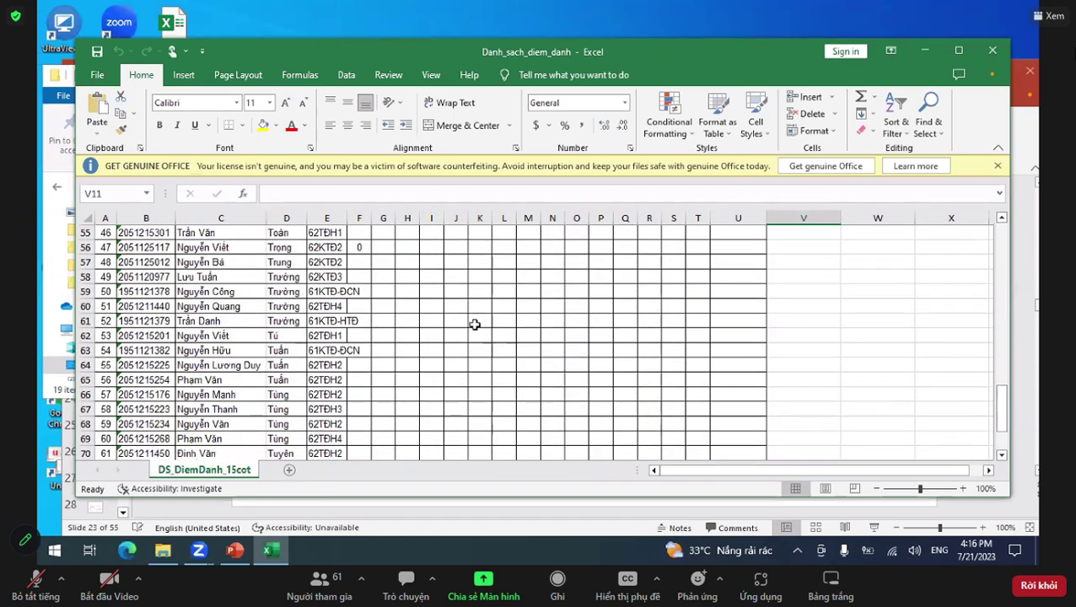
{"action": "scroll", "coordinate": [475, 325], "scroll_direction": "up", "scroll_amount": 11}
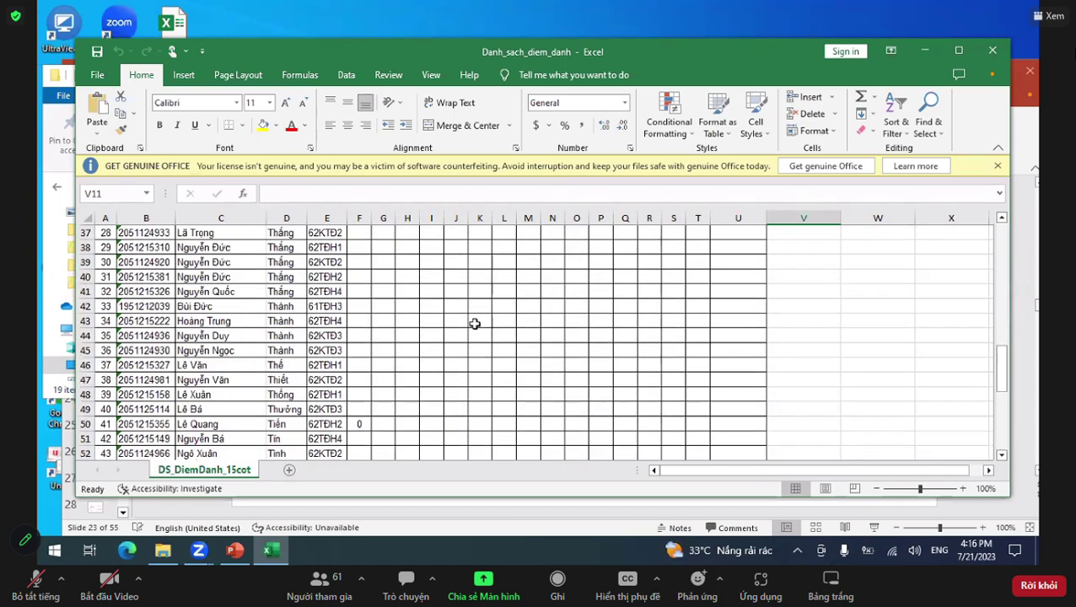
{"action": "scroll", "coordinate": [474, 324], "scroll_direction": "up", "scroll_amount": 7}
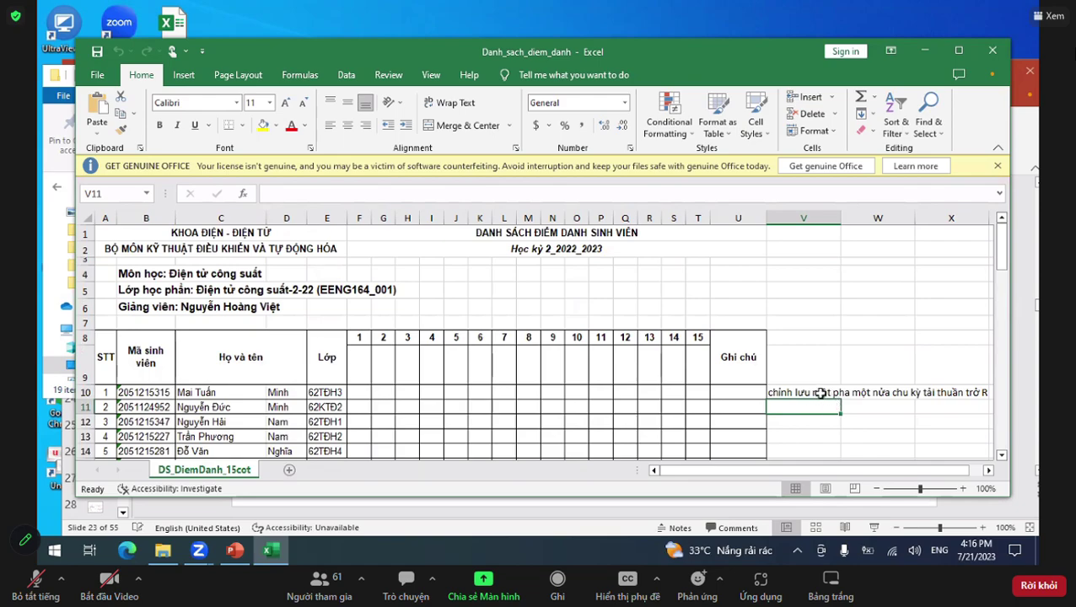
{"action": "left_click", "coordinate": [814, 392]}
{"action": "double_click", "coordinate": [813, 393]}
{"action": "type", "text": "diod"}
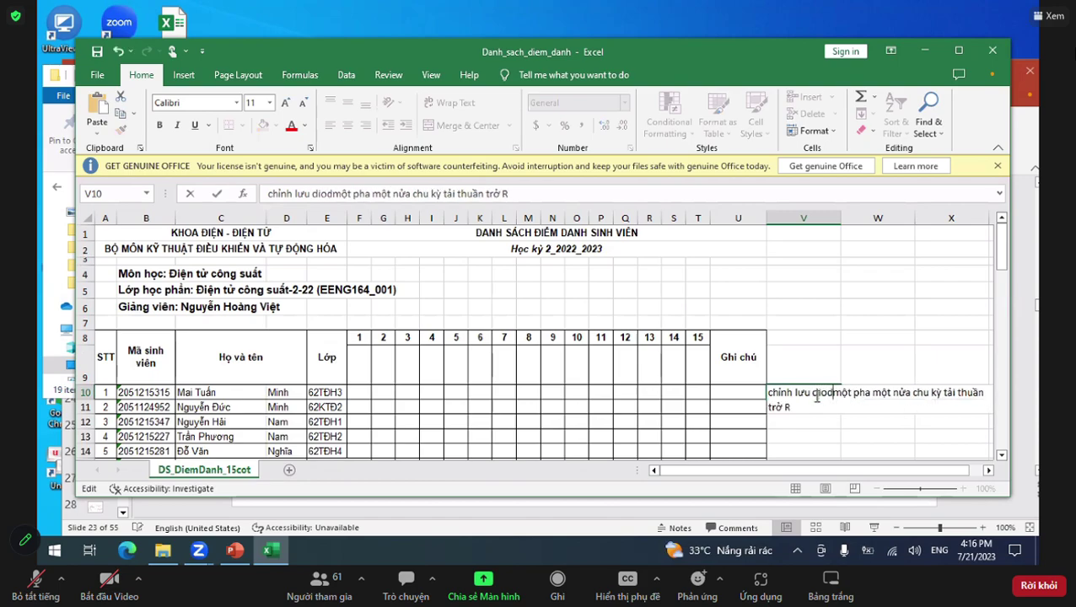
{"action": "type", "text": "e"}
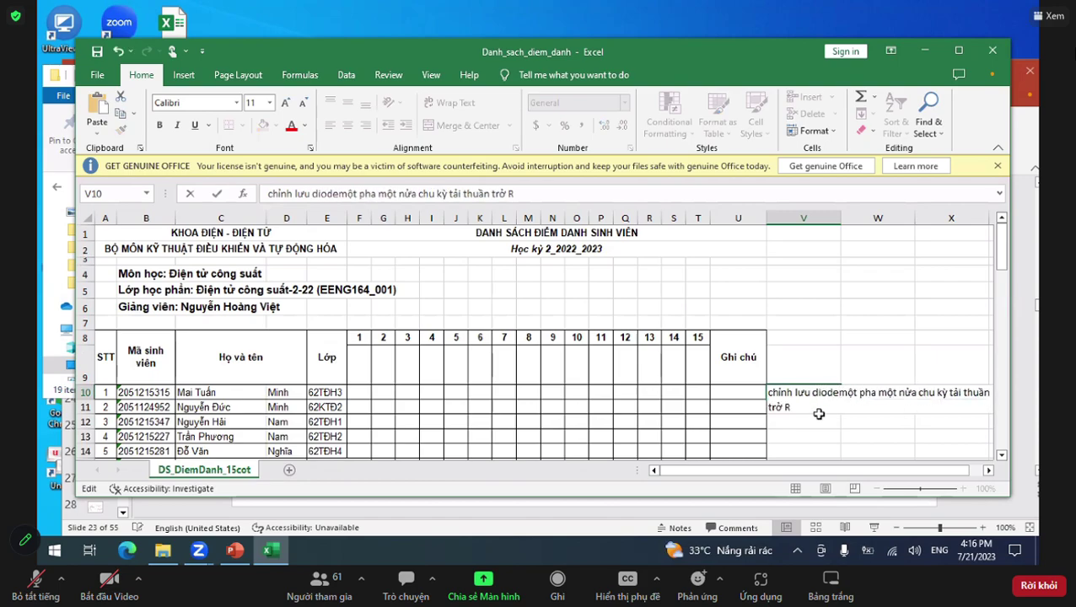
{"action": "key", "text": "Return"}
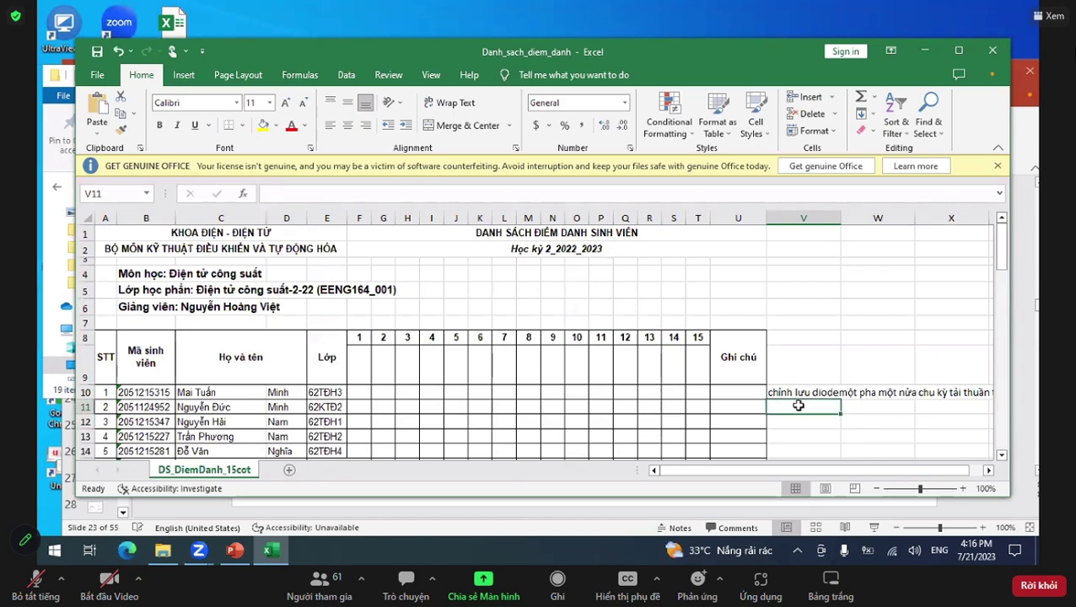
Enter "Chỉnh lưu tiristor một pha một nửa chu kỳ tải thuần trở với góc mở là 30" in cell V11
{"action": "type", "text": "Chỉnh "}
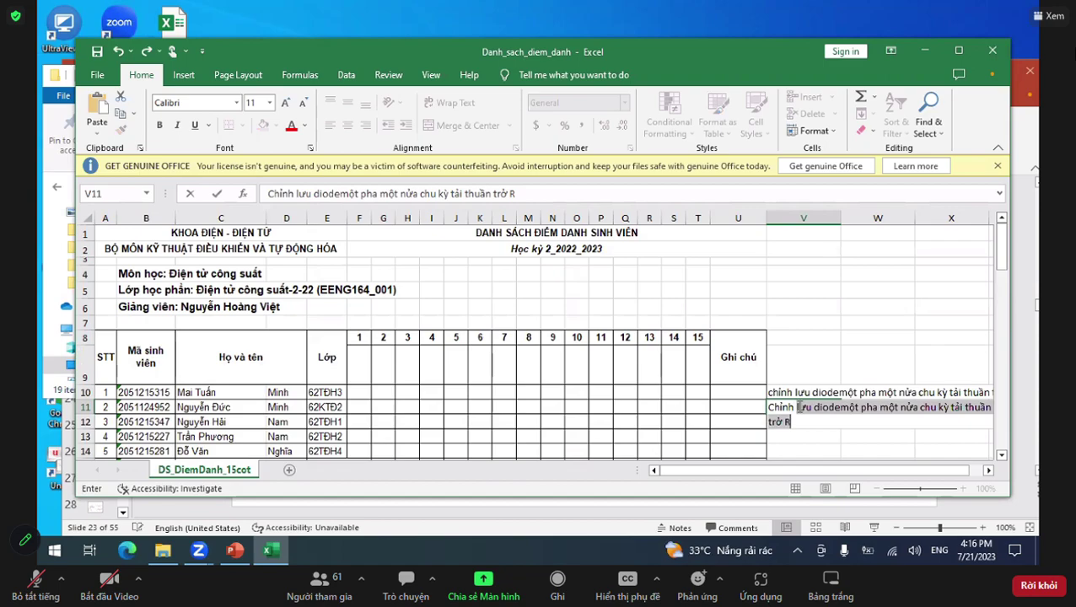
{"action": "type", "text": "lưu ti"}
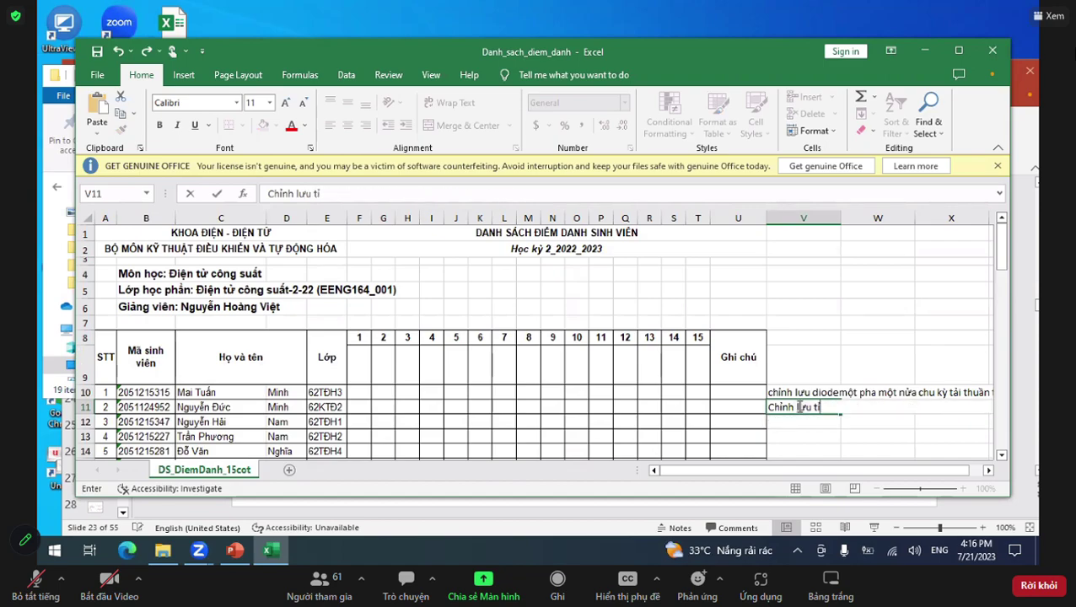
{"action": "type", "text": "ristor mo"}
{"action": "type", "text": "t p"}
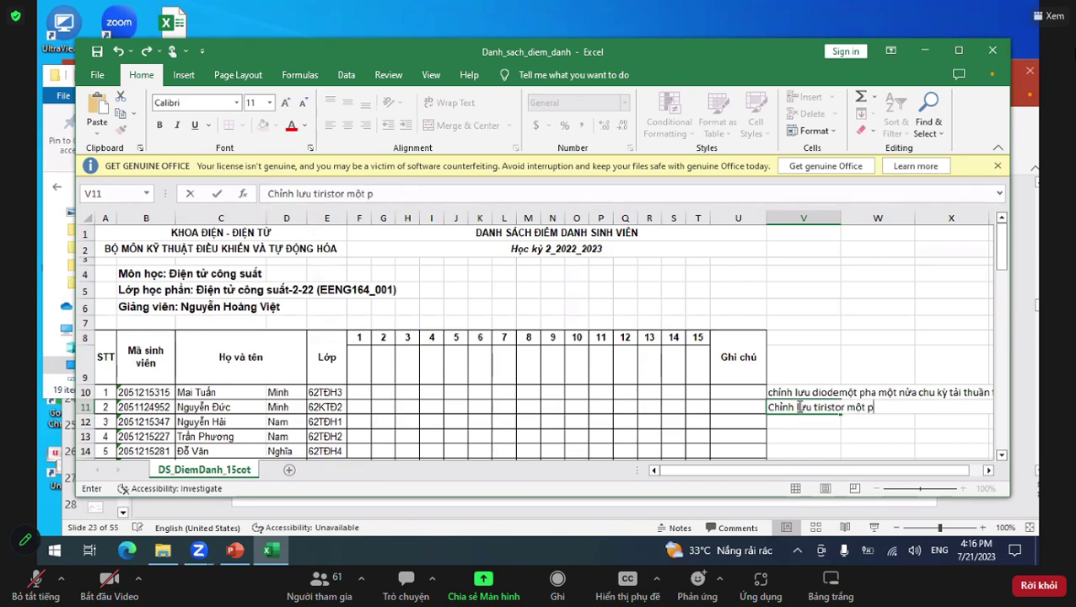
{"action": "type", "text": "ha một nửa"}
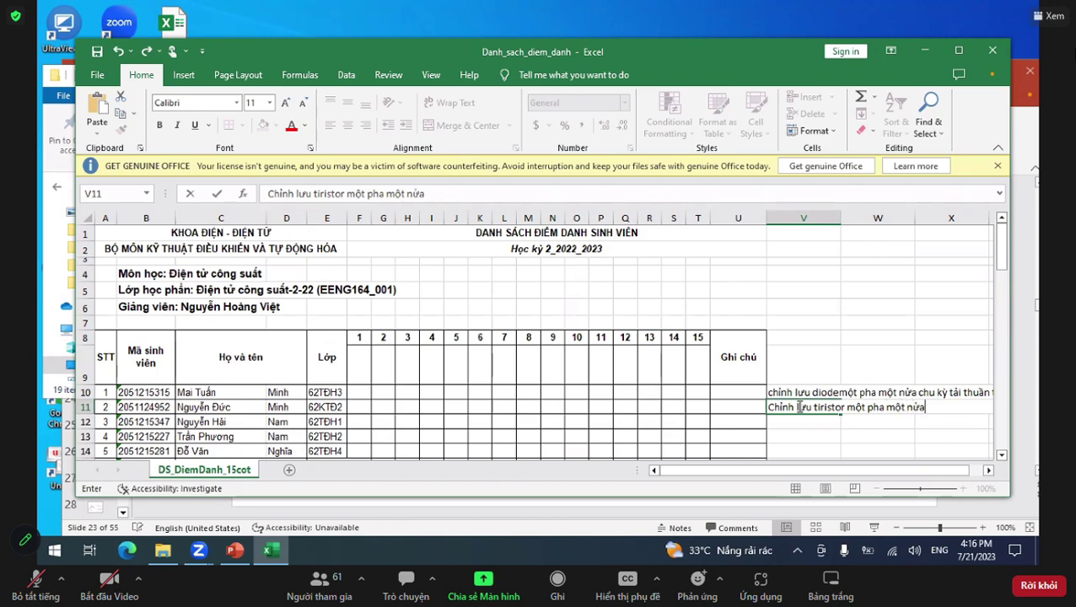
{"action": "type", "text": " chu kỳ tải thuần"}
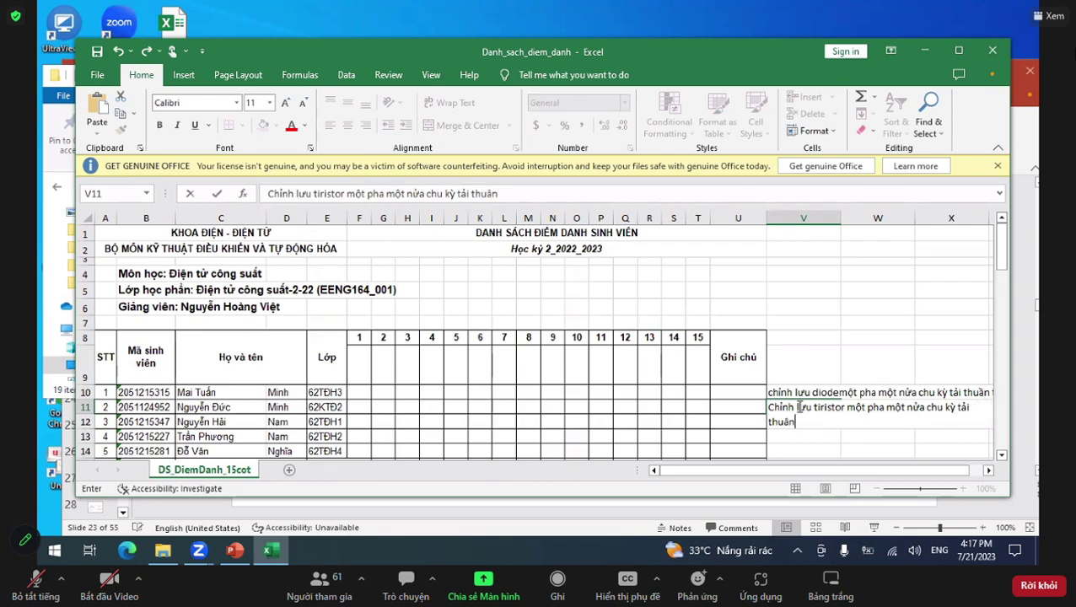
{"action": "type", "text": " trơ với góc "}
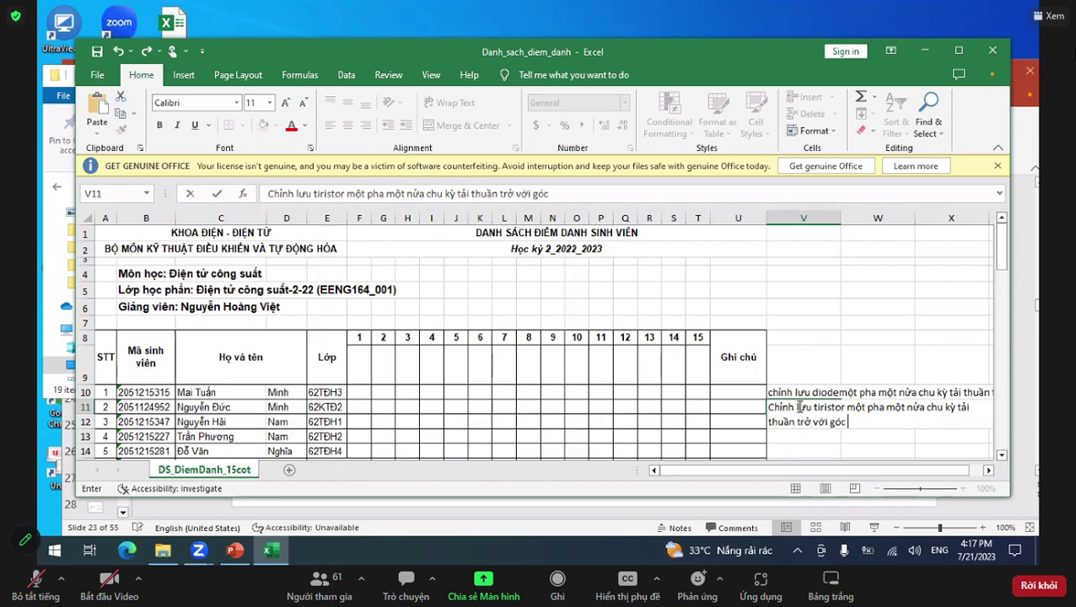
{"action": "type", "text": "mơr"}
{"action": "type", "text": " la"}
{"action": "type", "text": " 30"}
{"action": "left_click", "coordinate": [774, 438]}
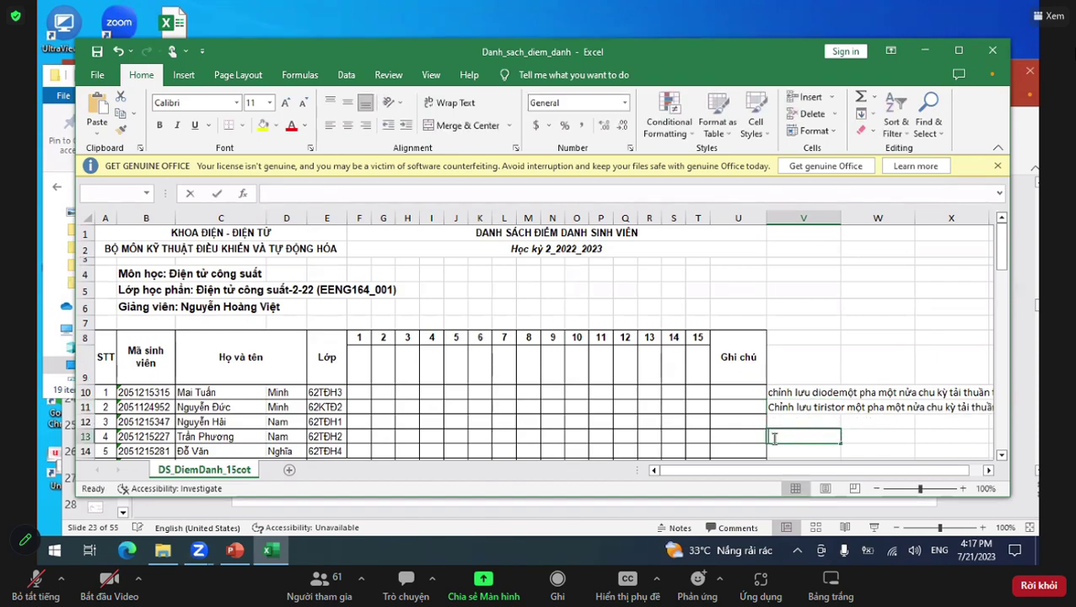
Enter "Chỉnh lưu tiristor một pha một nửa chu kỳ tải thuần trở với góc mở là 60" in cell V12
{"action": "left_click", "coordinate": [783, 421]}
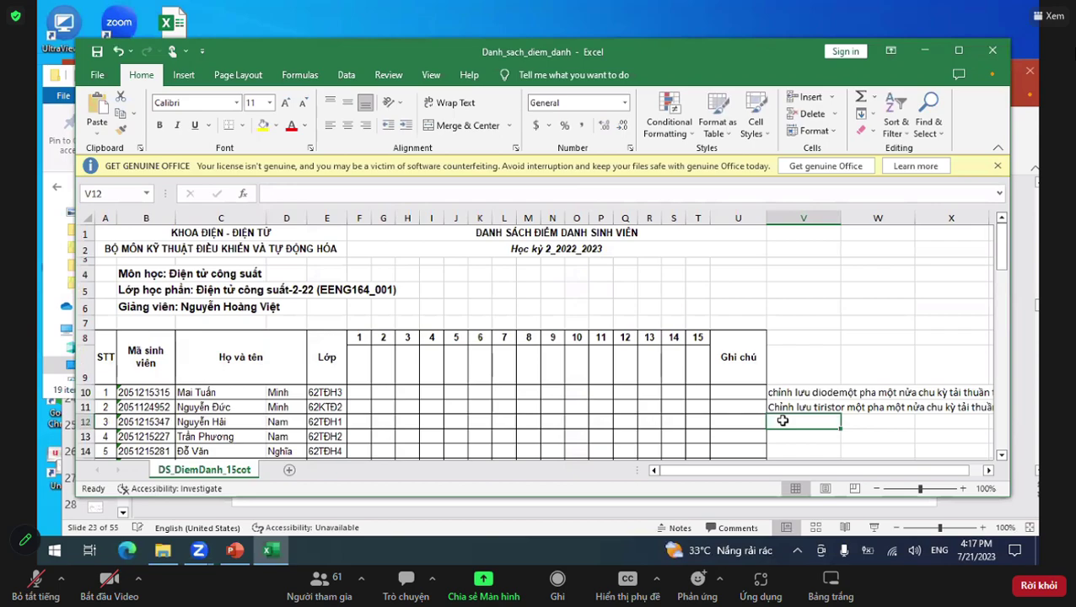
{"action": "type", "text": "Chỉnh lưu tiir"}
{"action": "key", "text": "BackSpace"}
{"action": "key", "text": "BackSpace"}
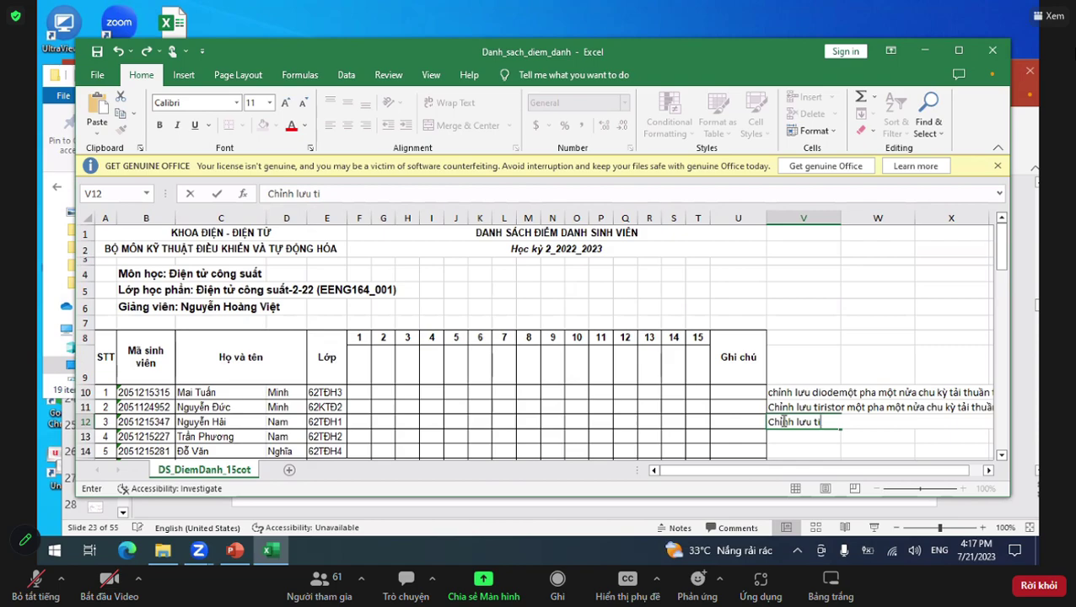
{"action": "type", "text": "r"}
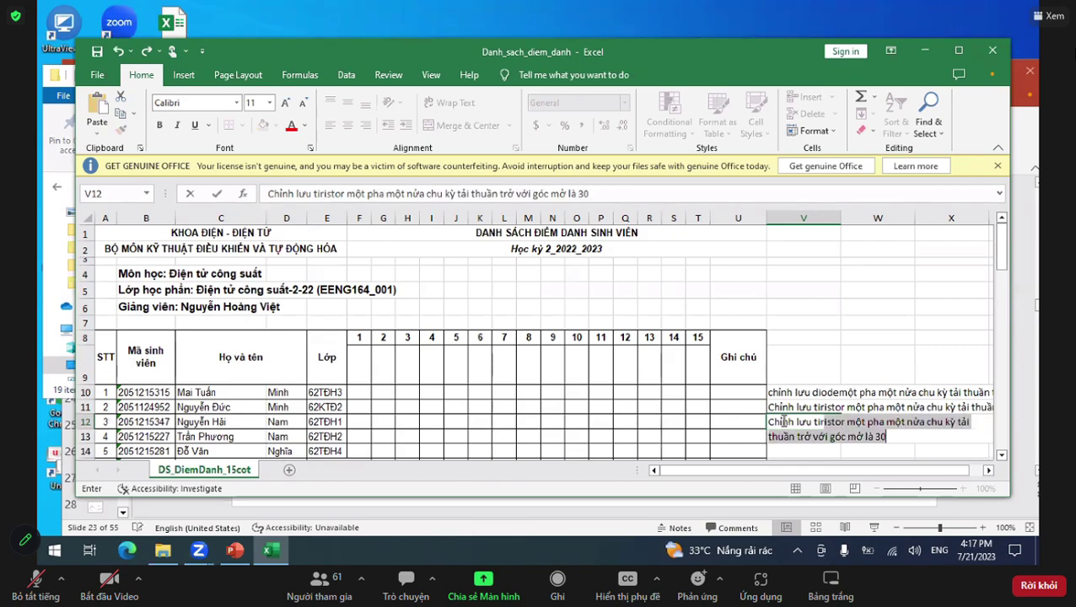
{"action": "left_click", "coordinate": [882, 436]}
{"action": "key", "text": "BackSpace"}
{"action": "key", "text": "BackSpace"}
{"action": "type", "text": "6"}
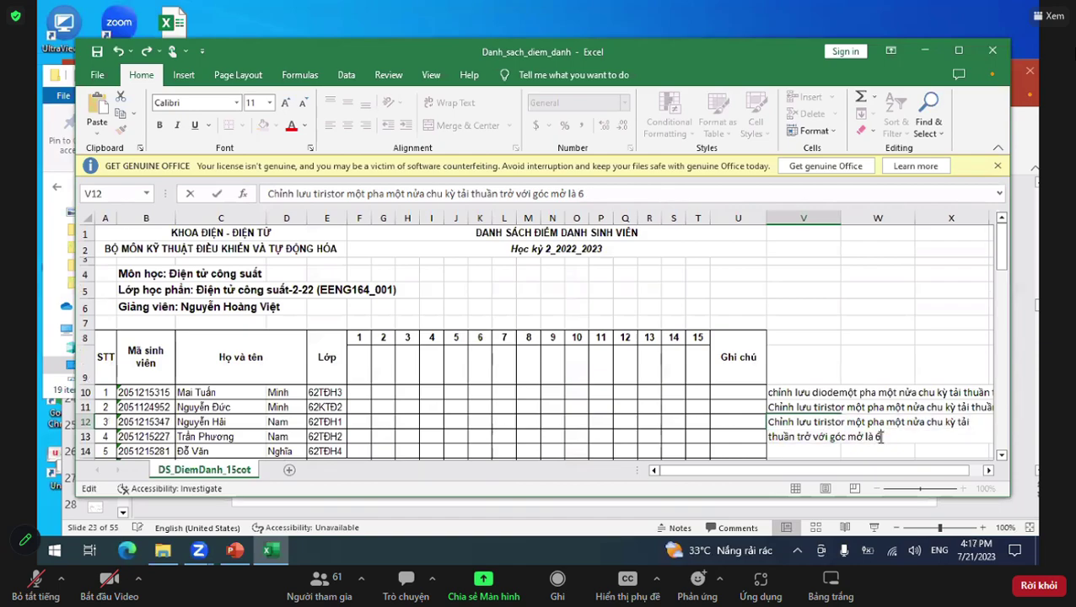
{"action": "type", "text": "0"}
{"action": "key", "text": "shift+Tab"}
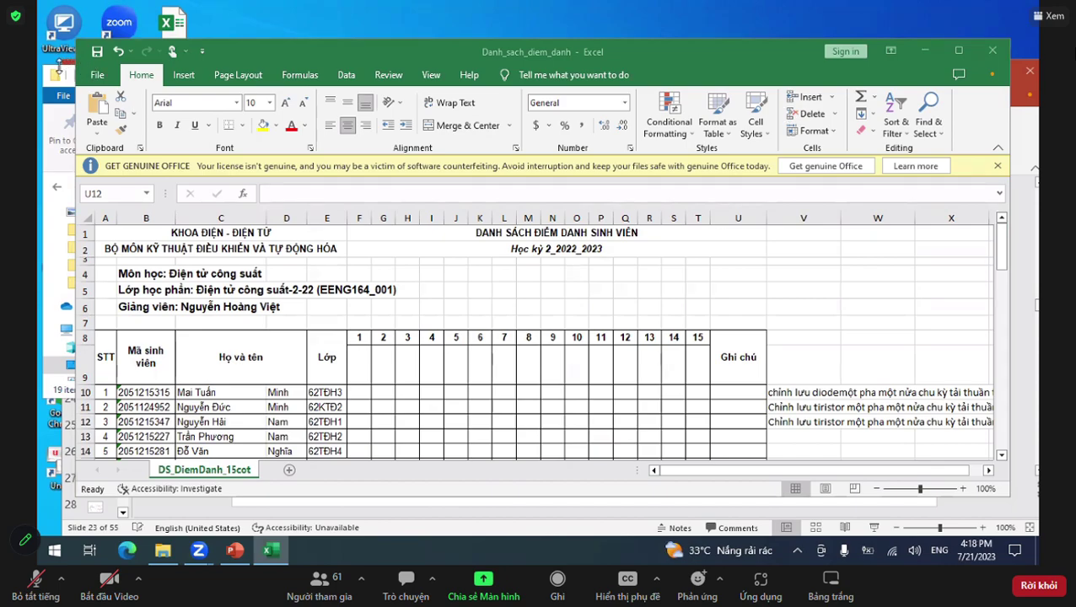
Minimize the DTCS2022 folder window, switch to Simulink and create a blank model
{"action": "left_click", "coordinate": [51, 123]}
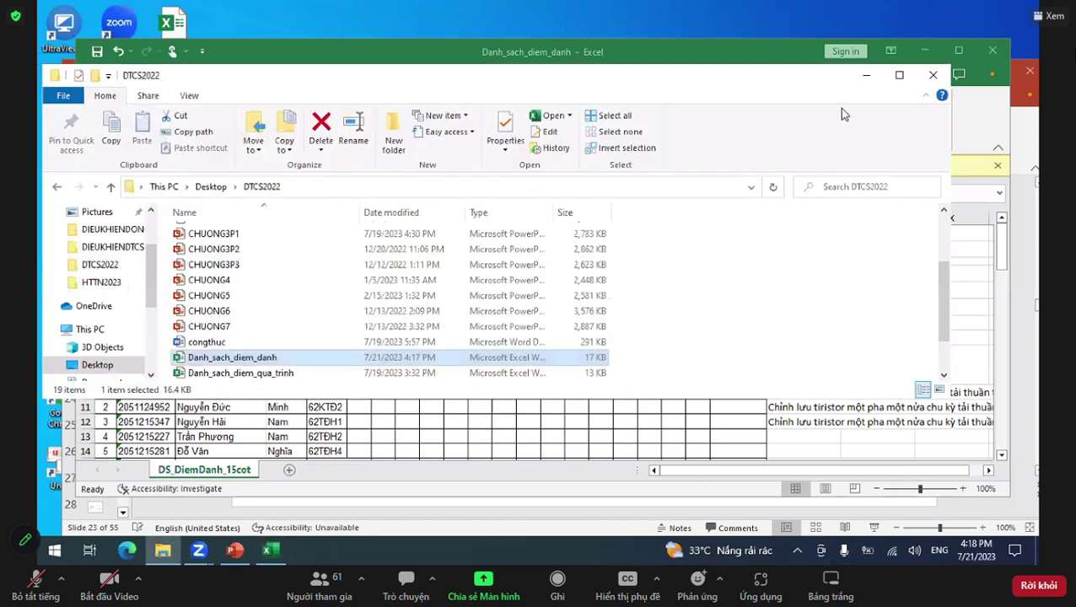
{"action": "left_click", "coordinate": [866, 75]}
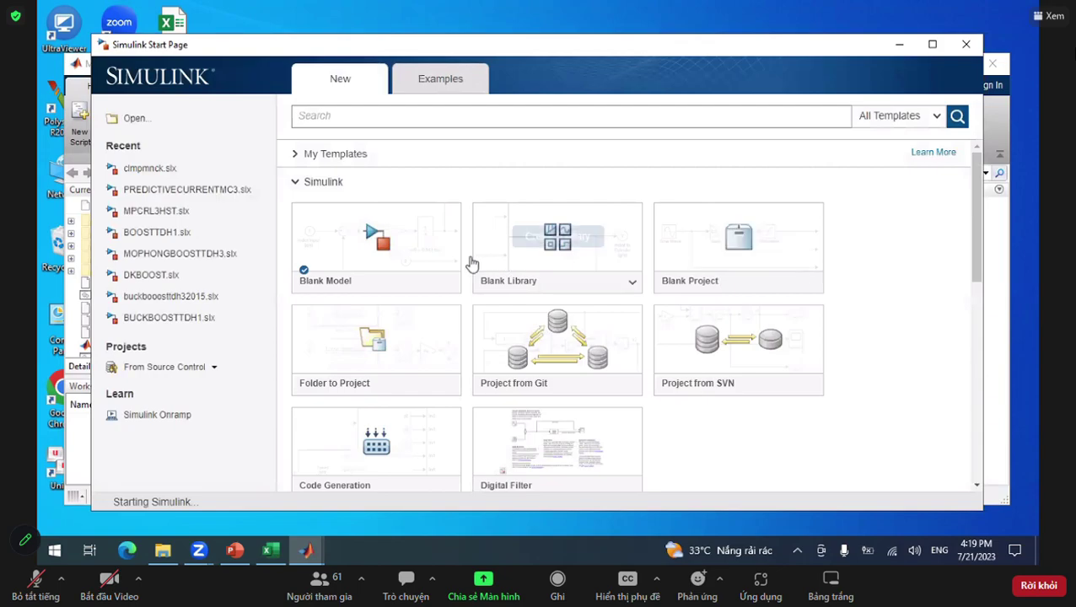
{"action": "left_click", "coordinate": [408, 257]}
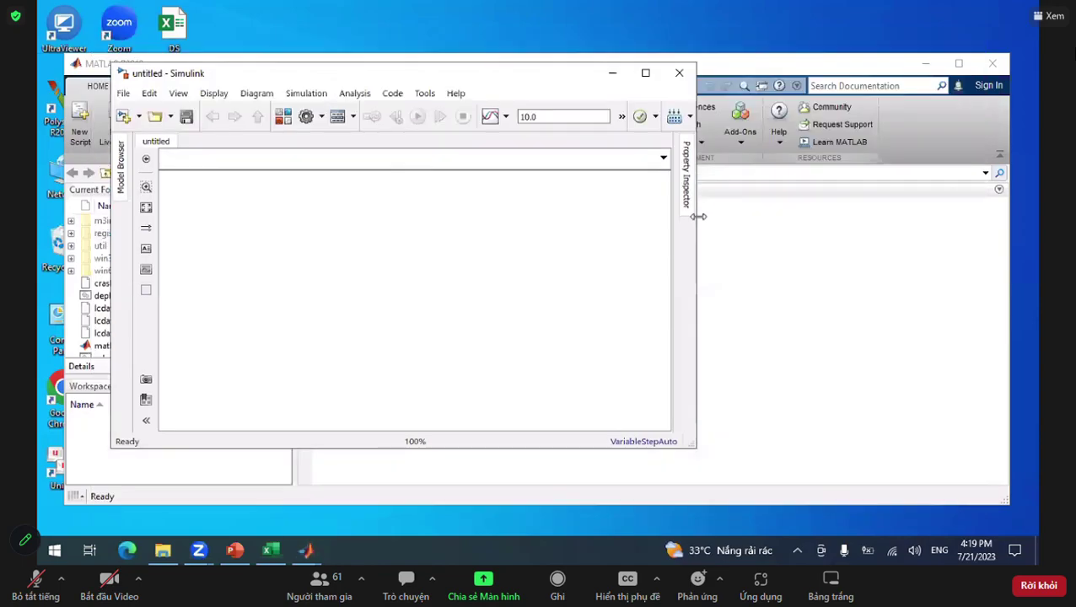
Open the Simulink Library Browser and resize the untitled model window so that both sit side by side
{"action": "left_click_drag", "start_coordinate": [701, 213], "coordinate": [1008, 227]}
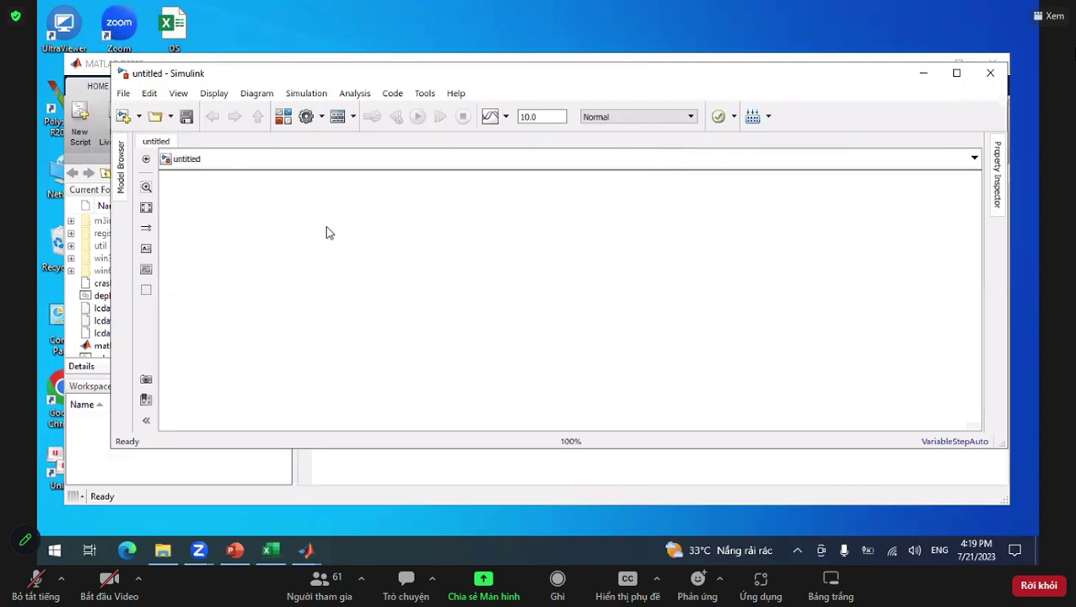
{"action": "double_click", "coordinate": [442, 450]}
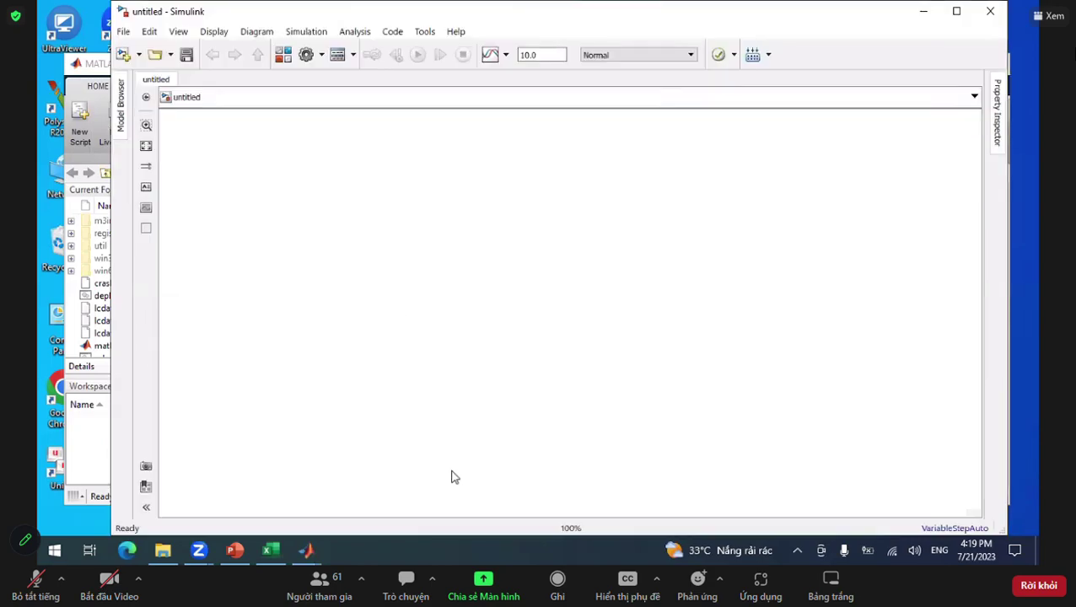
{"action": "key", "text": "ctrl+shift+l"}
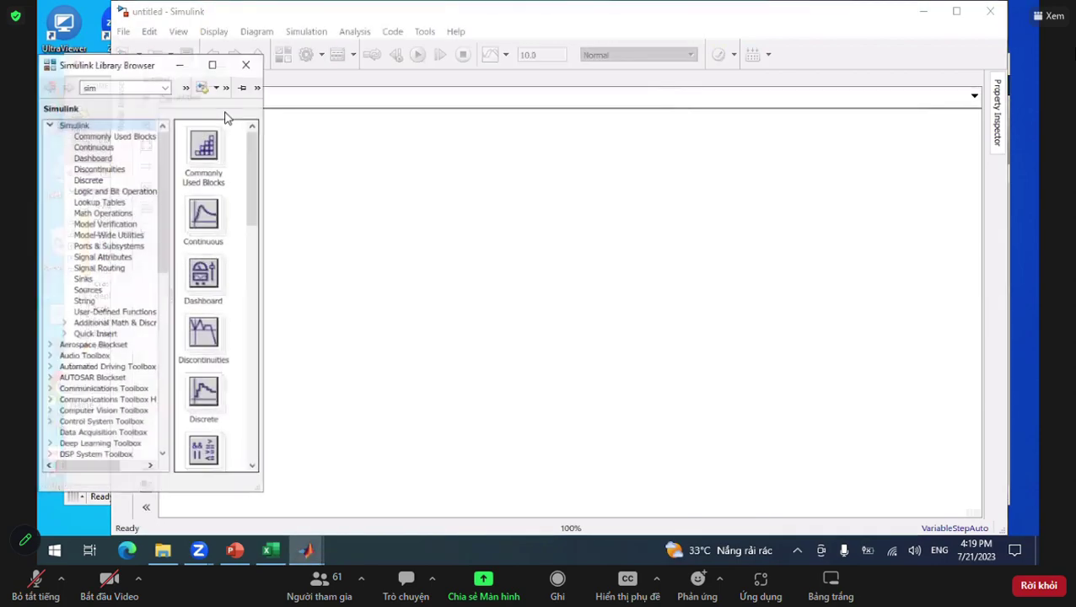
{"action": "left_click", "coordinate": [189, 9]}
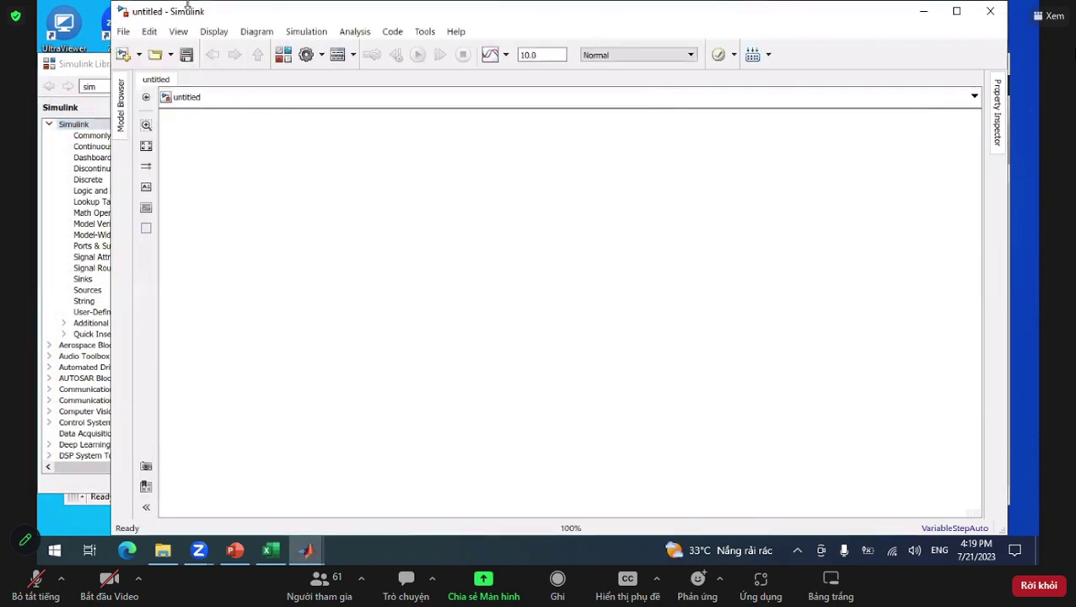
{"action": "double_click", "coordinate": [187, 8]}
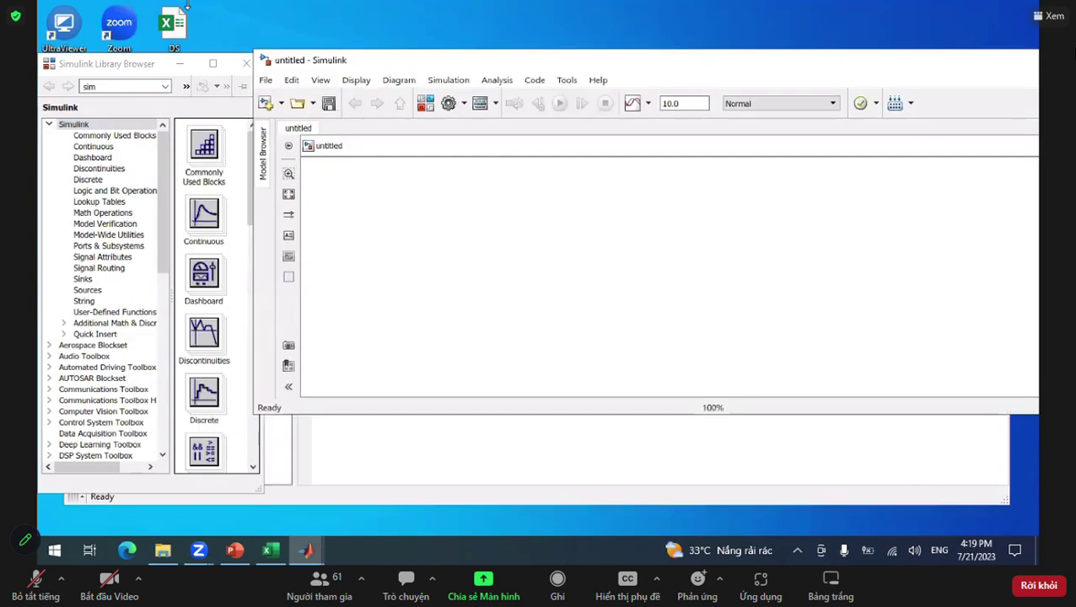
{"action": "double_click", "coordinate": [391, 7]}
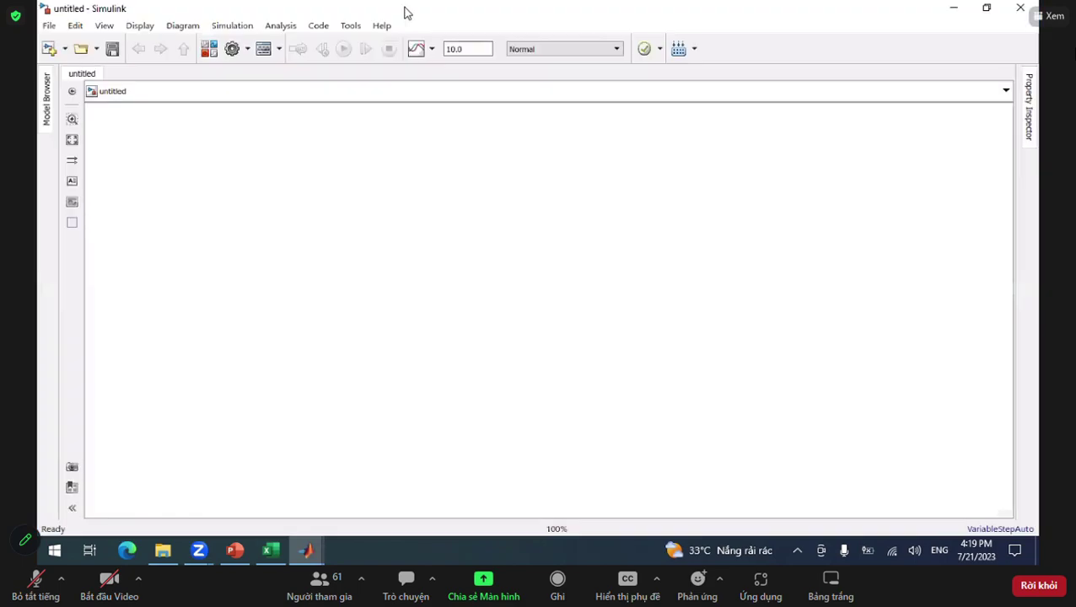
{"action": "key", "text": "super+Down"}
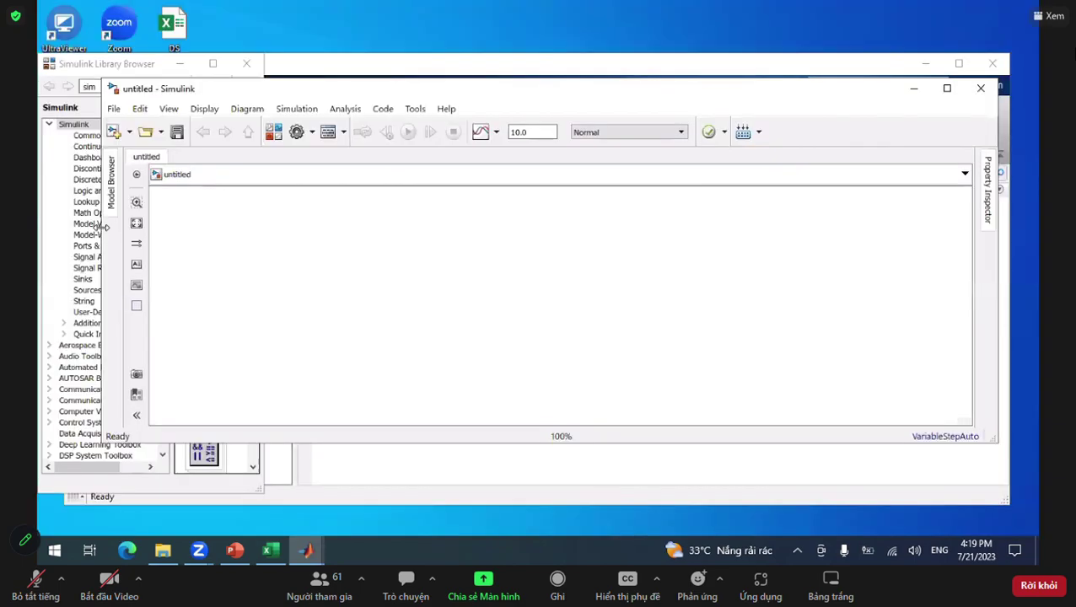
{"action": "left_click_drag", "start_coordinate": [101, 226], "coordinate": [263, 228]}
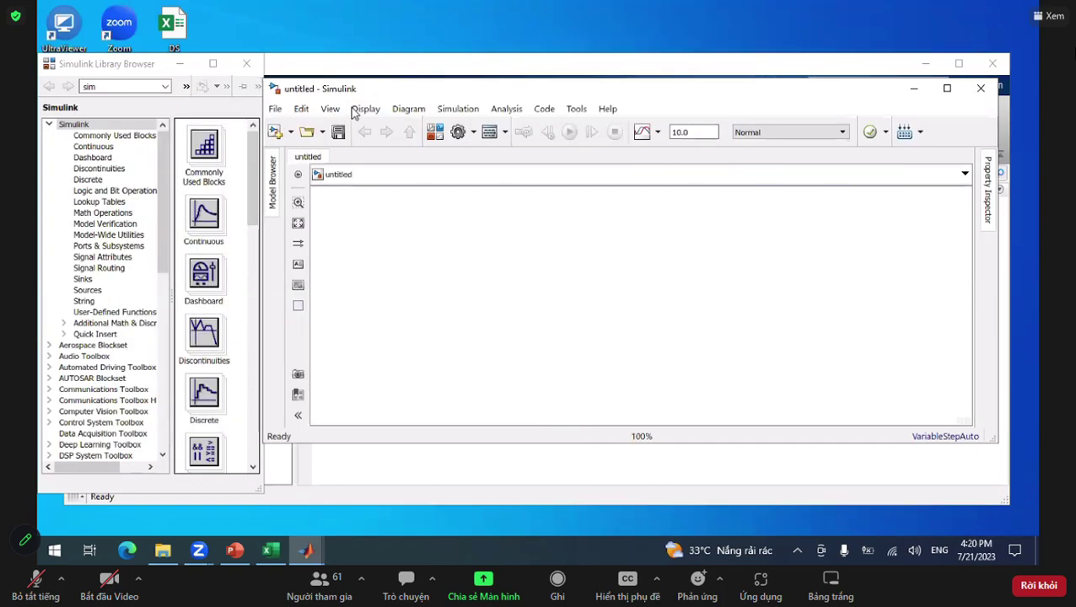
Expand the Simscape library and its Electrical group in the Library Browser tree
{"action": "scroll", "coordinate": [131, 327], "scroll_direction": "down", "scroll_amount": 10}
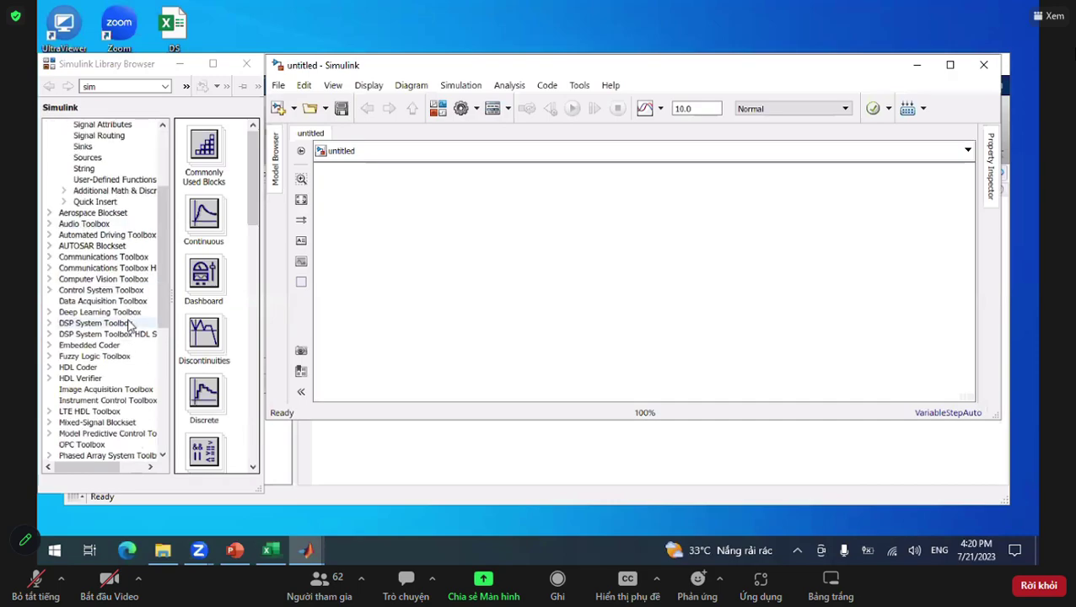
{"action": "scroll", "coordinate": [131, 327], "scroll_direction": "down", "scroll_amount": 2}
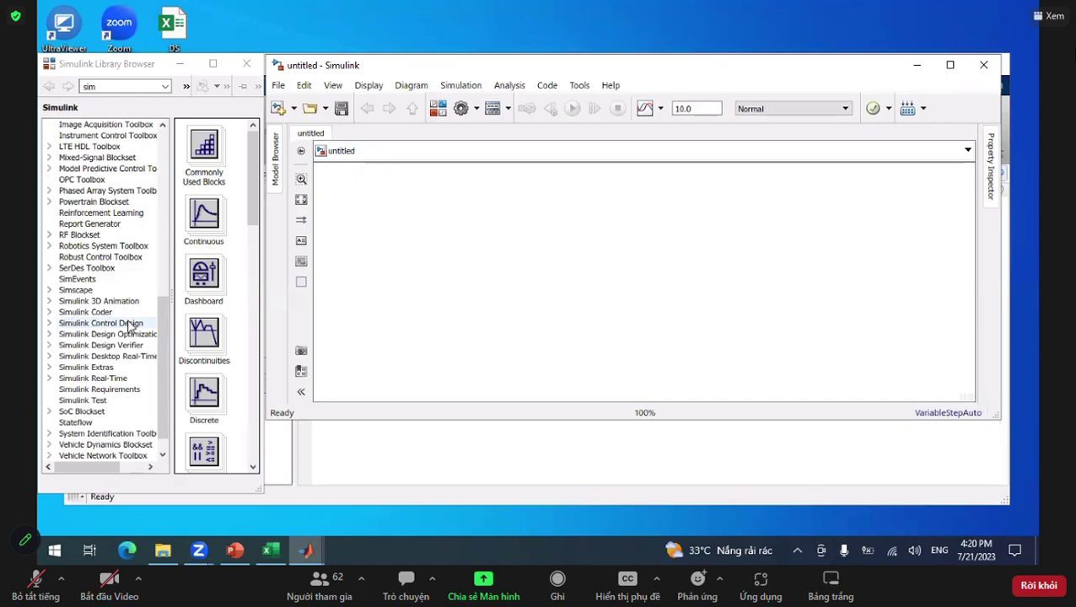
{"action": "scroll", "coordinate": [130, 327], "scroll_direction": "down", "scroll_amount": 1}
{"action": "left_click", "coordinate": [49, 267]}
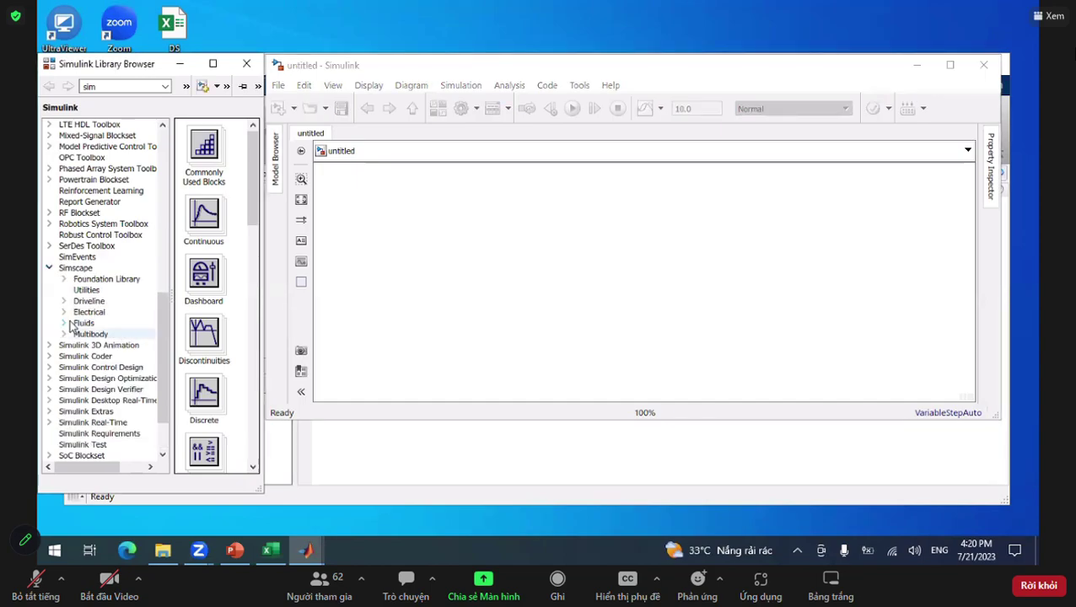
{"action": "left_click", "coordinate": [63, 312]}
{"action": "scroll", "coordinate": [92, 348], "scroll_direction": "down", "scroll_amount": 1}
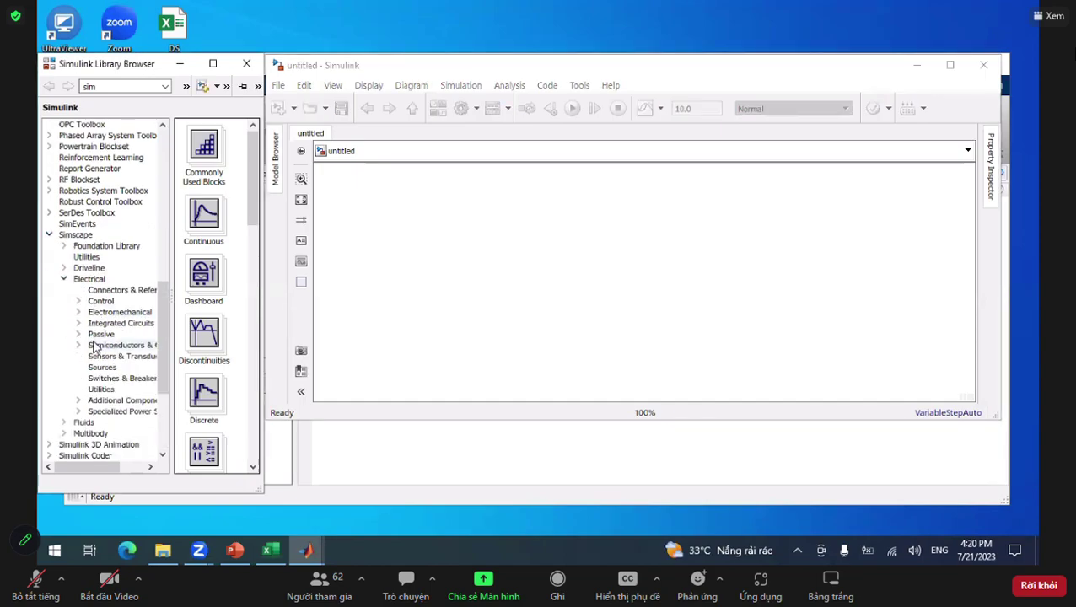
Expand Specialized Power Systems and Fundamental Blocks in the library tree and show the Electrical Sources blocks
{"action": "left_click", "coordinate": [79, 411]}
{"action": "scroll", "coordinate": [141, 403], "scroll_direction": "down", "scroll_amount": 2}
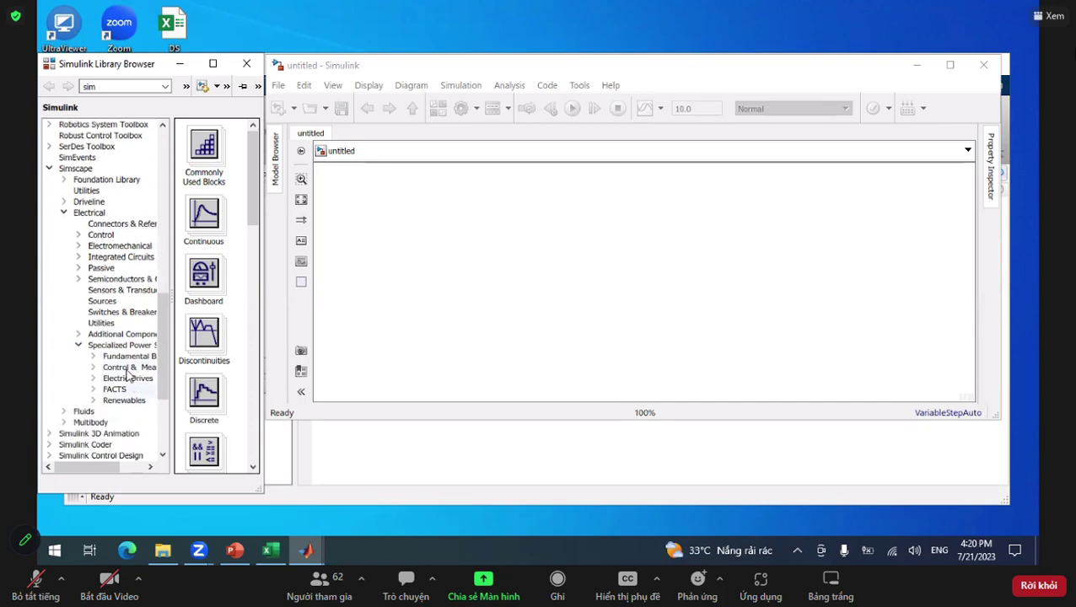
{"action": "left_click", "coordinate": [94, 357]}
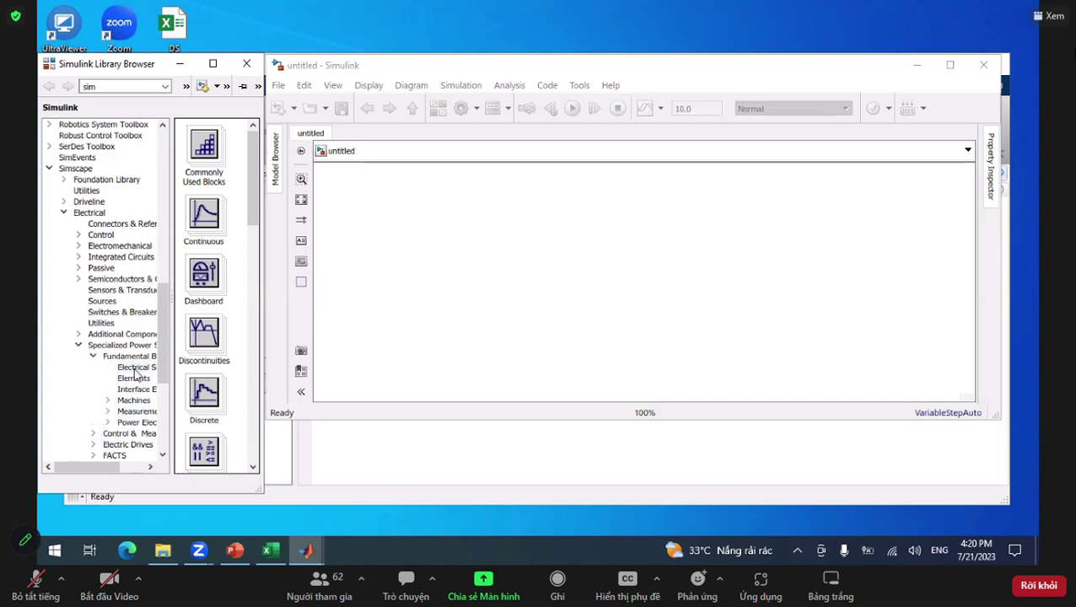
{"action": "left_click", "coordinate": [135, 368]}
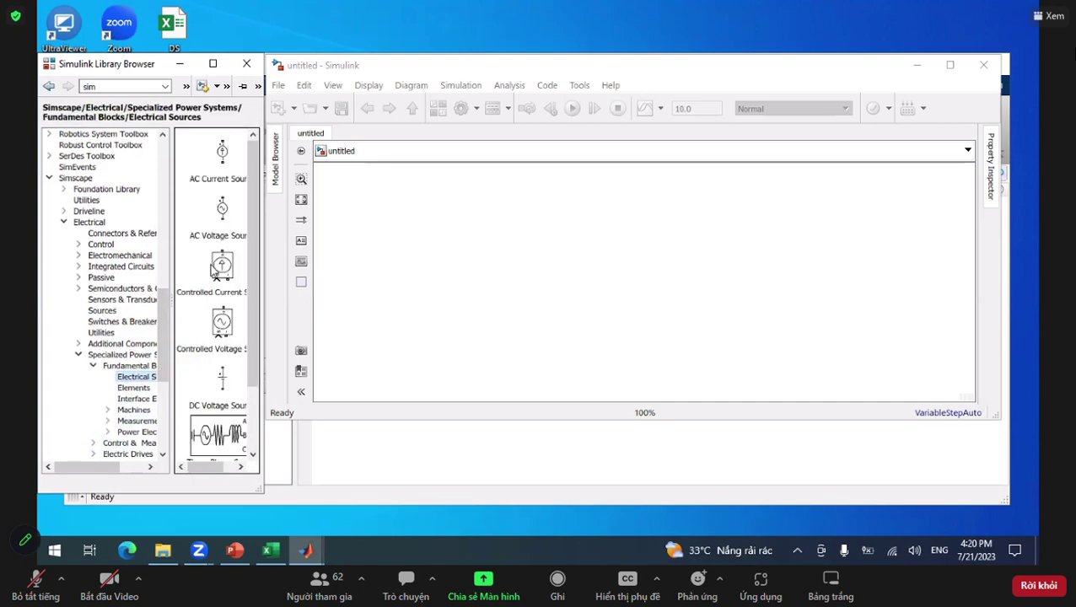
Inspect the parameters of the AC Current Source and AC Voltage Source library blocks, then close both dialogs
{"action": "left_click", "coordinate": [225, 159]}
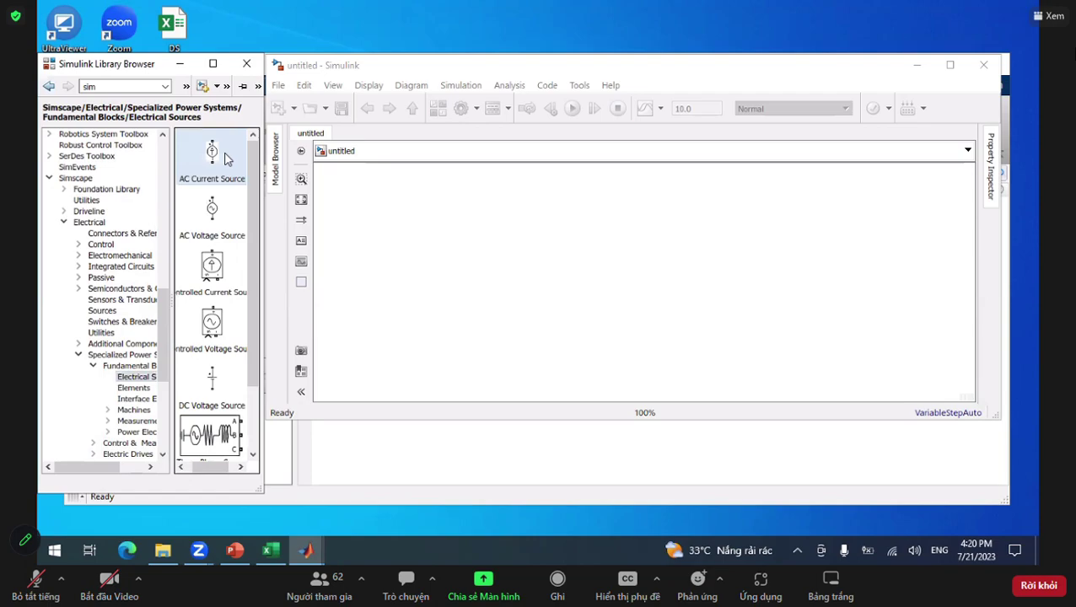
{"action": "double_click", "coordinate": [225, 159]}
{"action": "double_click", "coordinate": [212, 210]}
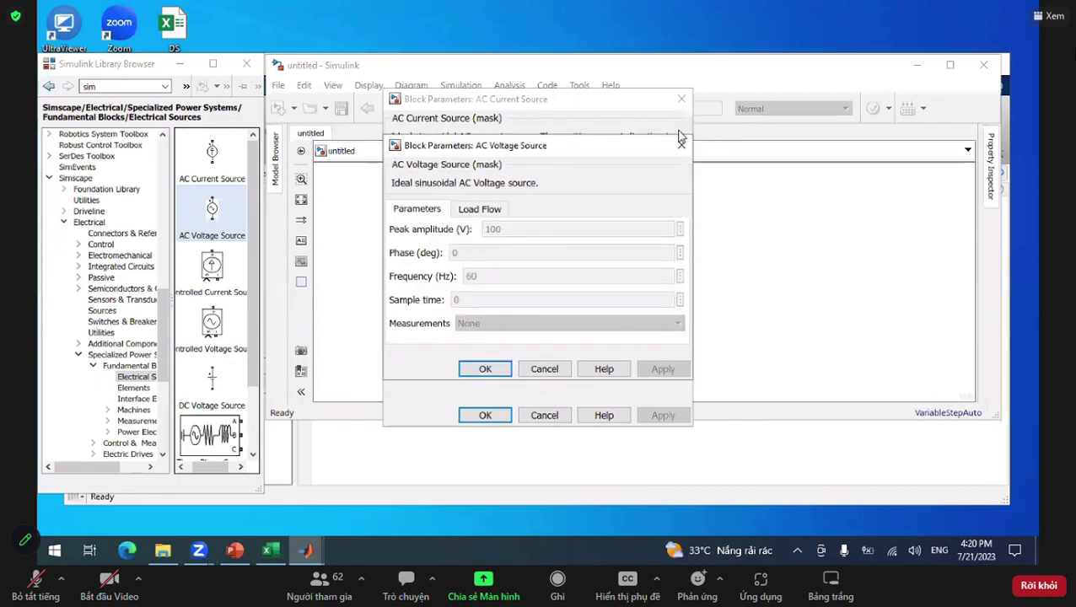
{"action": "left_click", "coordinate": [679, 143]}
{"action": "key", "text": "Escape"}
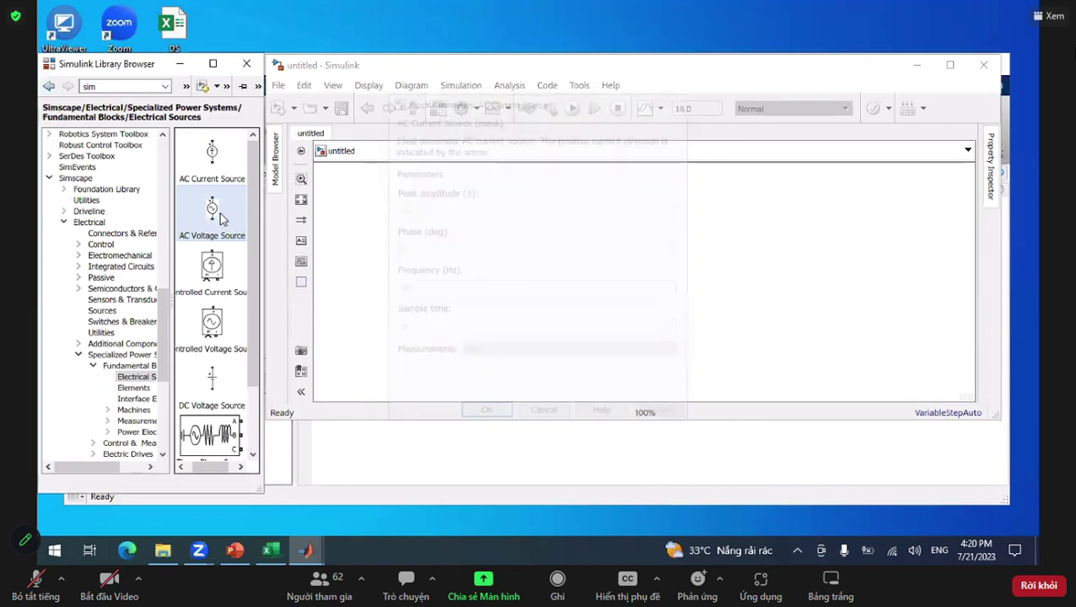
{"action": "double_click", "coordinate": [222, 213]}
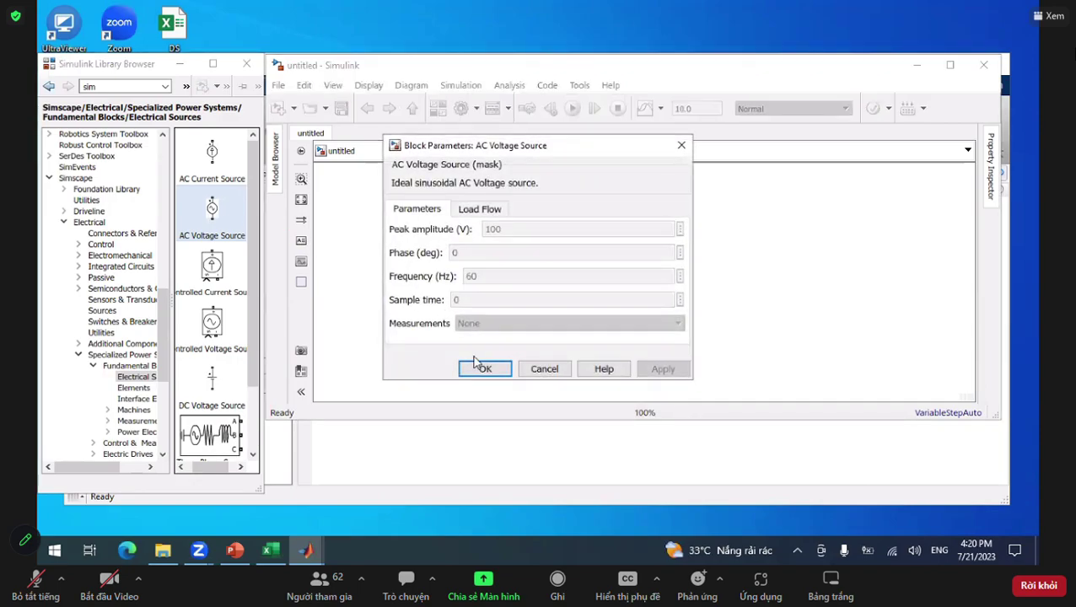
{"action": "left_click", "coordinate": [484, 367]}
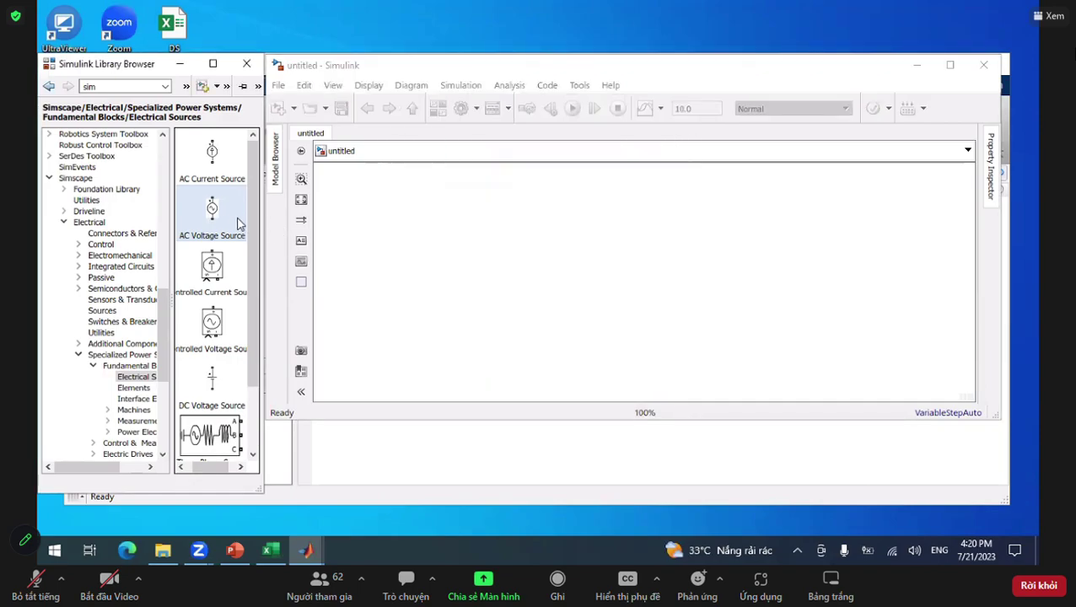
Place an AC Voltage Source block in the untitled model
{"action": "left_click", "coordinate": [437, 285]}
{"action": "left_click_drag", "start_coordinate": [212, 214], "coordinate": [433, 291]}
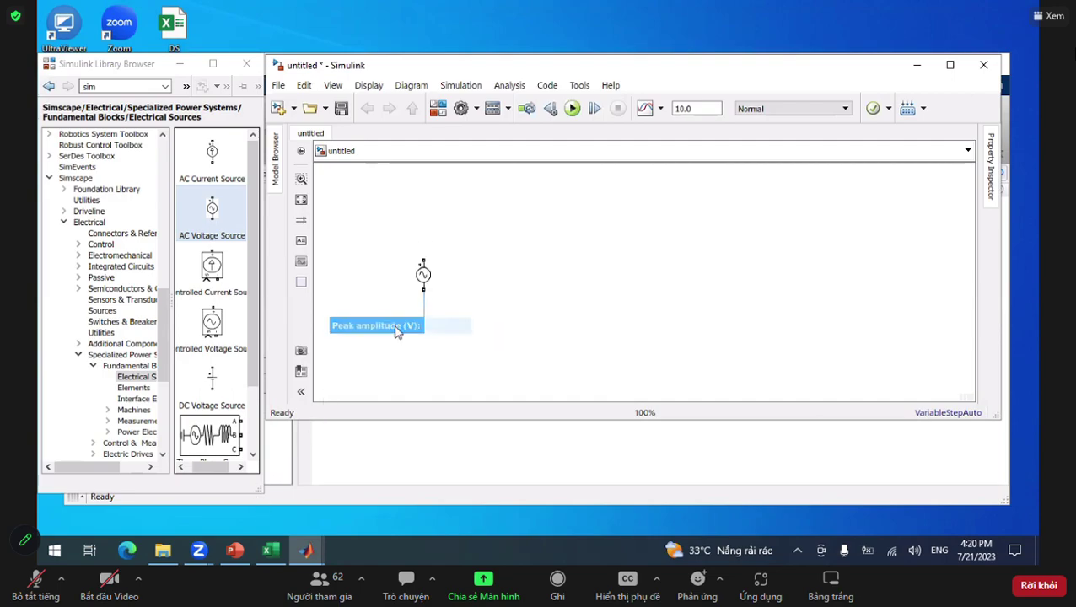
{"action": "double_click", "coordinate": [479, 220]}
{"action": "double_click", "coordinate": [489, 314]}
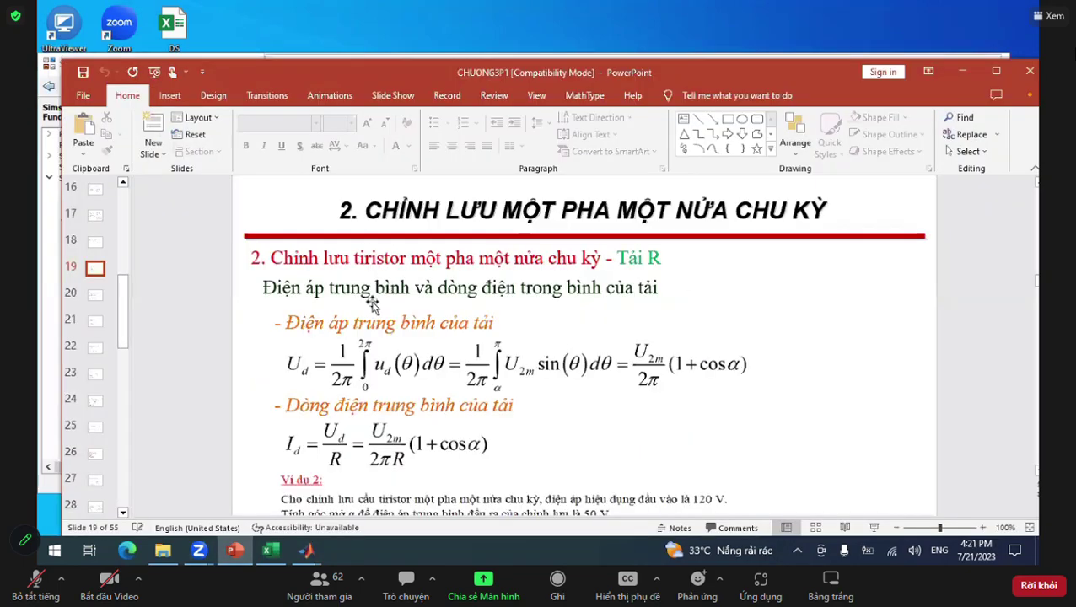
Review the single-phase half-wave thyristor rectifier circuit on slide 17 of CHUONG3P1, then switch back to Simulink and its Library Browser
{"action": "scroll", "coordinate": [377, 498], "scroll_direction": "up", "scroll_amount": 6}
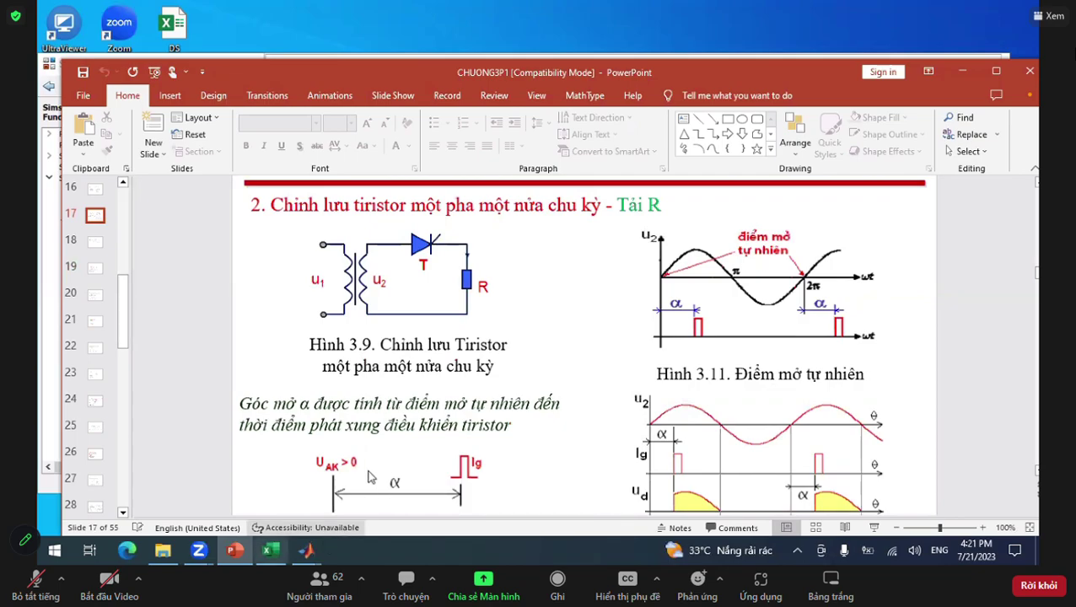
{"action": "mouse_move", "coordinate": [306, 550]}
{"action": "left_click", "coordinate": [324, 479]}
{"action": "left_click", "coordinate": [437, 108]}
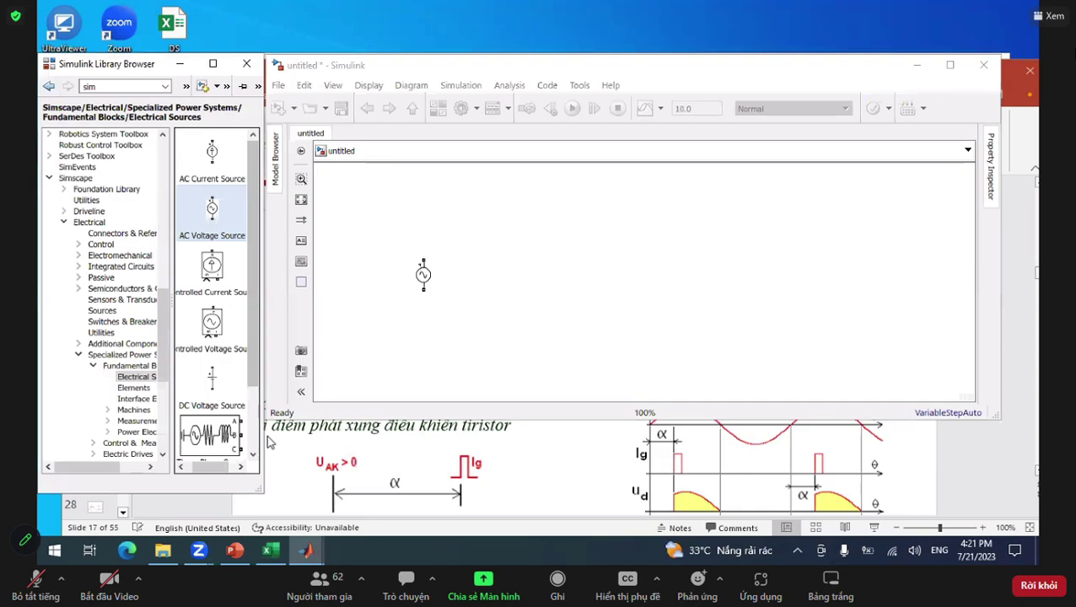
Place a Detailed Thyristor block from the Power Electronics library above and to the right of the AC source
{"action": "scroll", "coordinate": [178, 436], "scroll_direction": "down", "scroll_amount": 3}
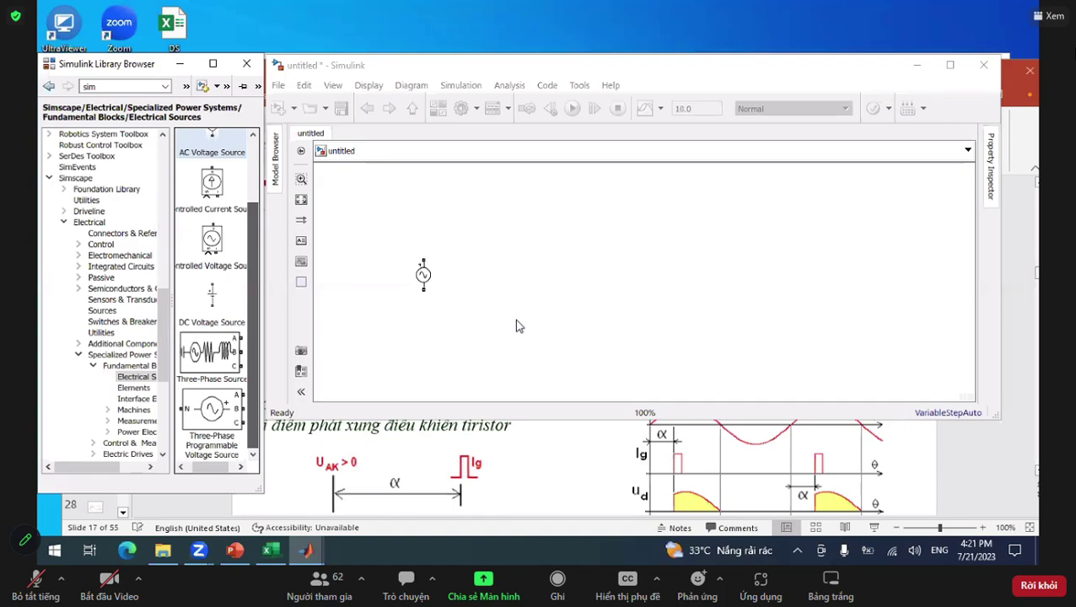
{"action": "left_click_drag", "start_coordinate": [211, 232], "coordinate": [500, 230]}
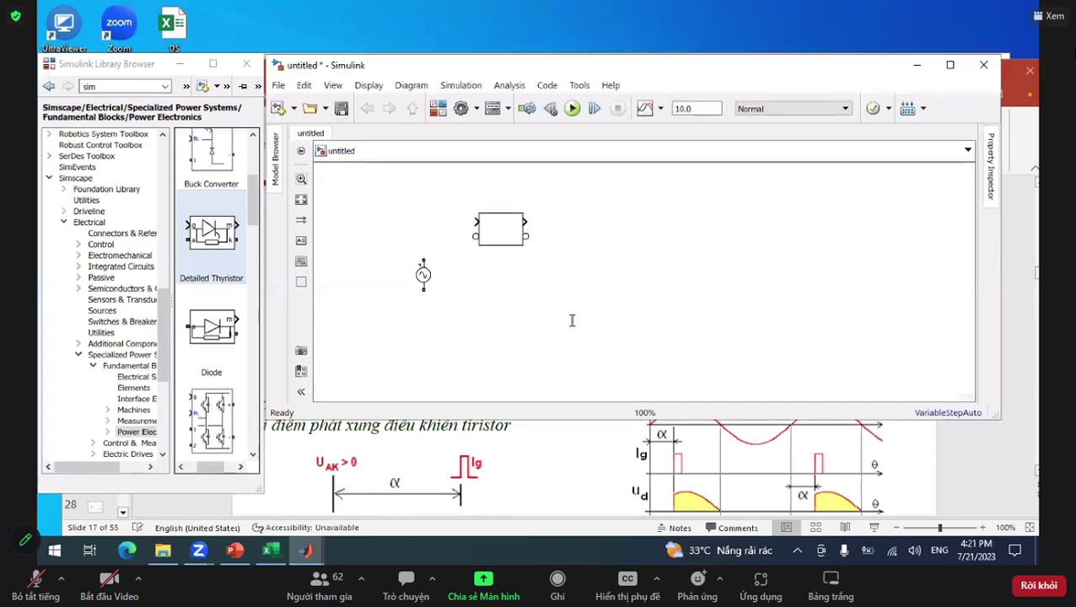
Hide the Detailed Thyristor's measurement port and connect its anode to the upper terminal of the AC Voltage Source
{"action": "double_click", "coordinate": [477, 227]}
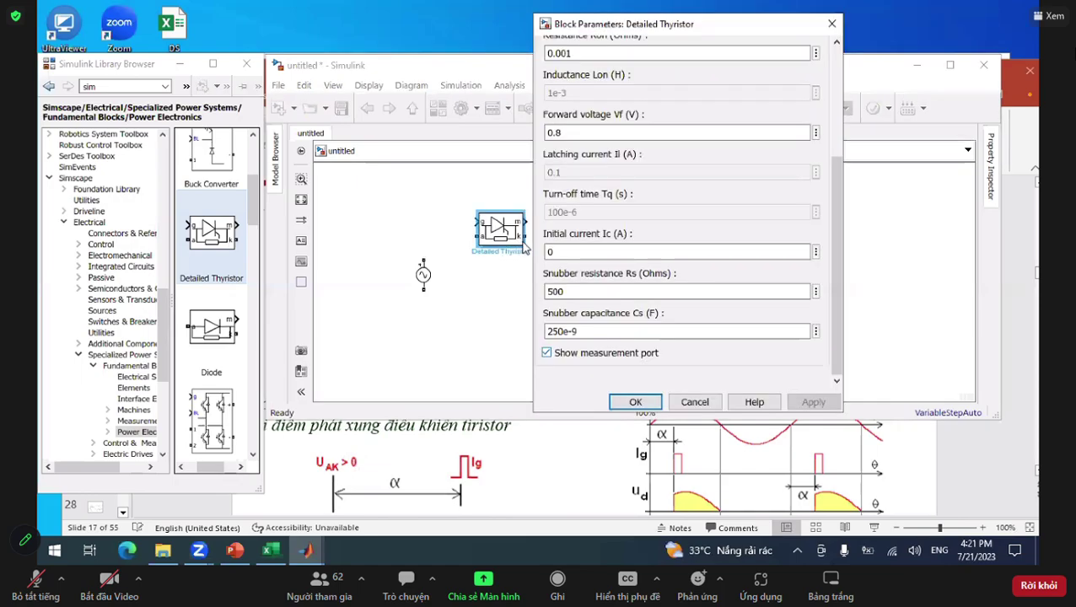
{"action": "key", "text": "Return"}
{"action": "double_click", "coordinate": [544, 312]}
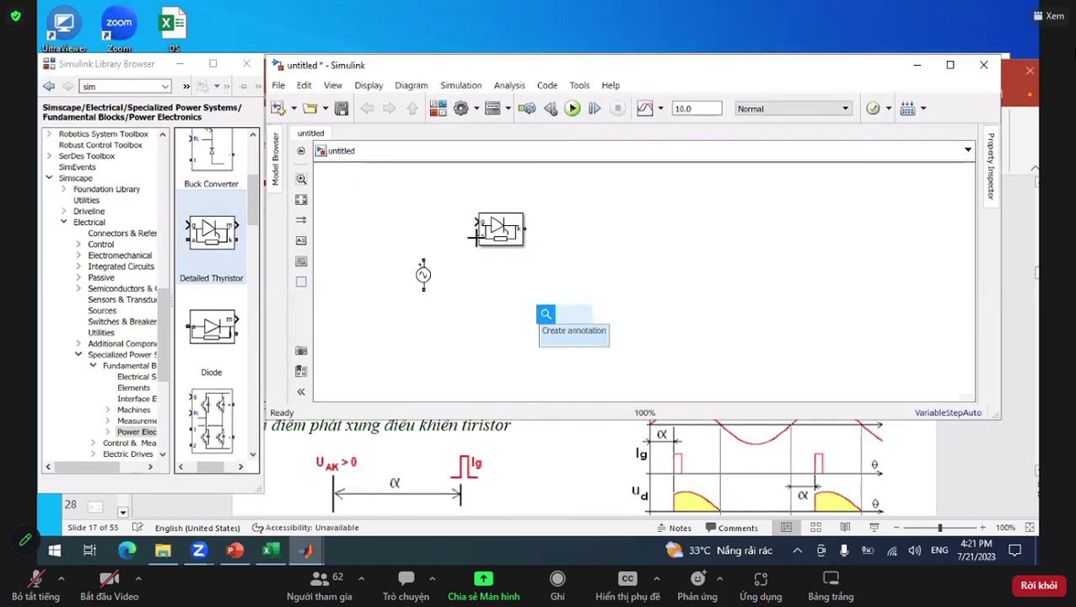
{"action": "mouse_move", "coordinate": [476, 236]}
{"action": "left_mouse_down"}
{"action": "mouse_move", "coordinate": [421, 253]}
{"action": "mouse_move", "coordinate": [439, 285]}
{"action": "left_mouse_up"}
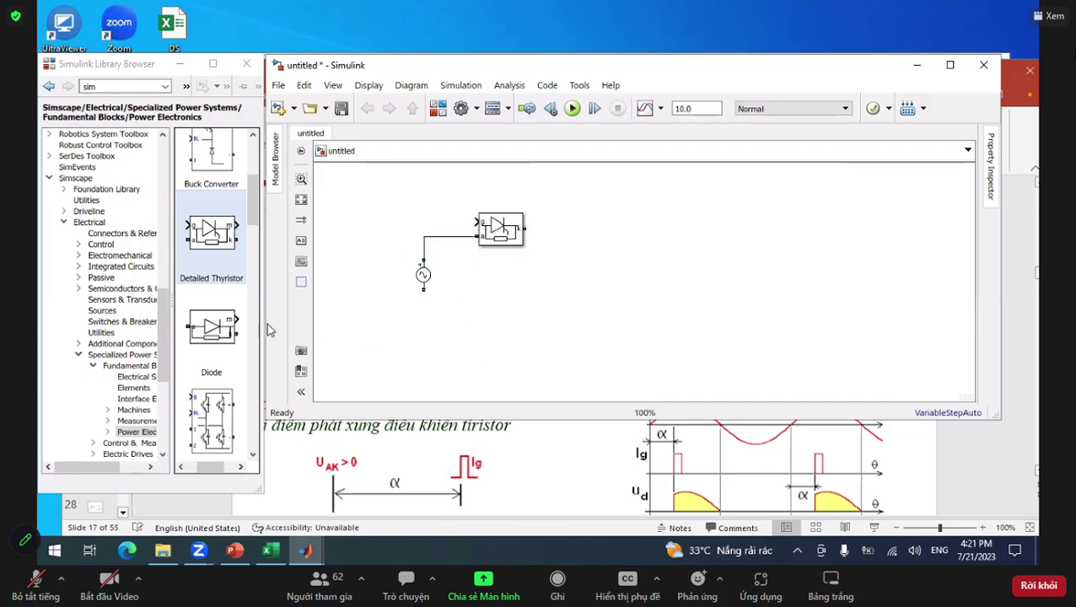
Place a Series RLC Branch block from the Elements library below and to the right of the thyristor
{"action": "left_click", "coordinate": [135, 389]}
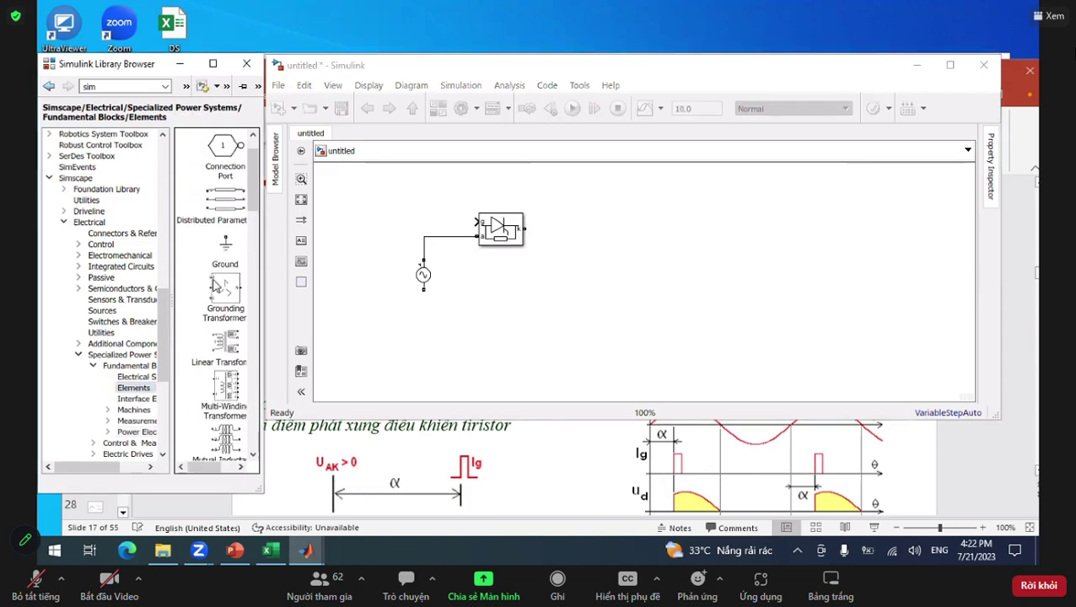
{"action": "scroll", "coordinate": [214, 286], "scroll_direction": "down", "scroll_amount": 1}
{"action": "scroll", "coordinate": [215, 286], "scroll_direction": "down", "scroll_amount": 4}
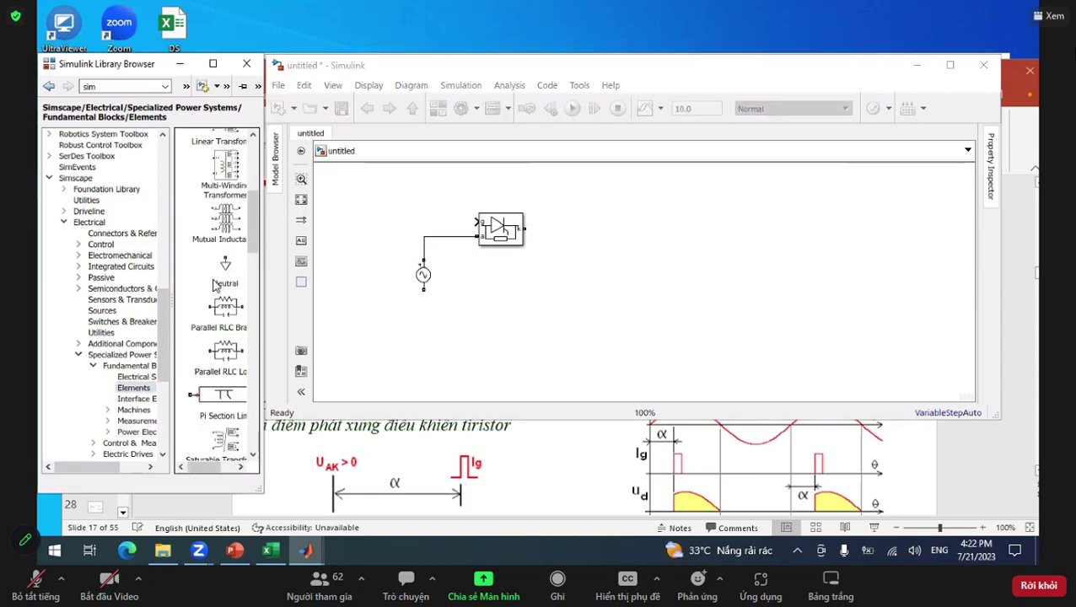
{"action": "scroll", "coordinate": [215, 287], "scroll_direction": "down", "scroll_amount": 1}
{"action": "scroll", "coordinate": [215, 286], "scroll_direction": "down", "scroll_amount": 2}
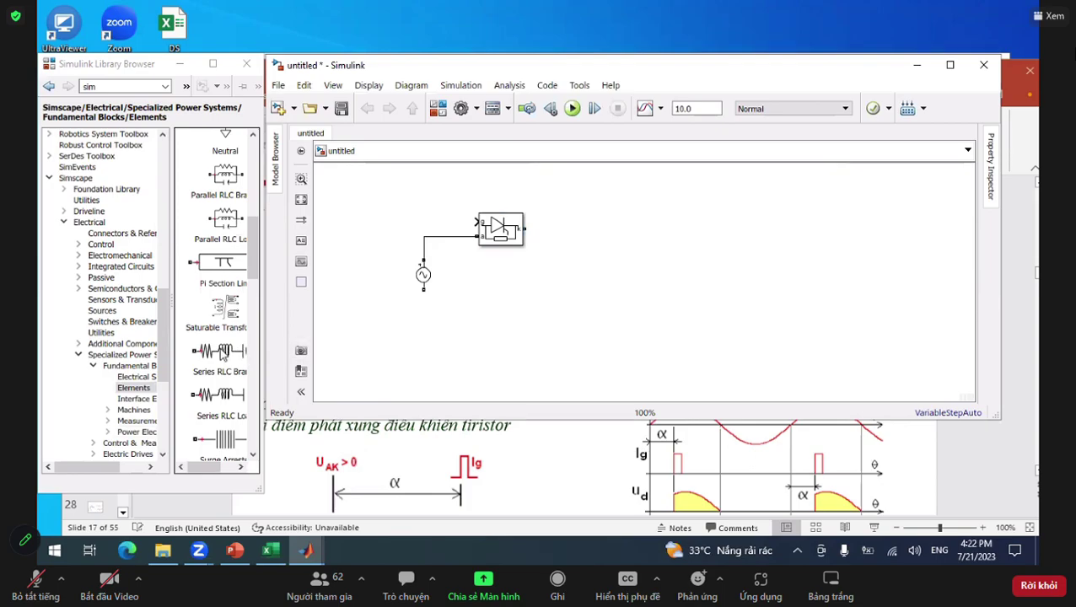
{"action": "left_click", "coordinate": [224, 354]}
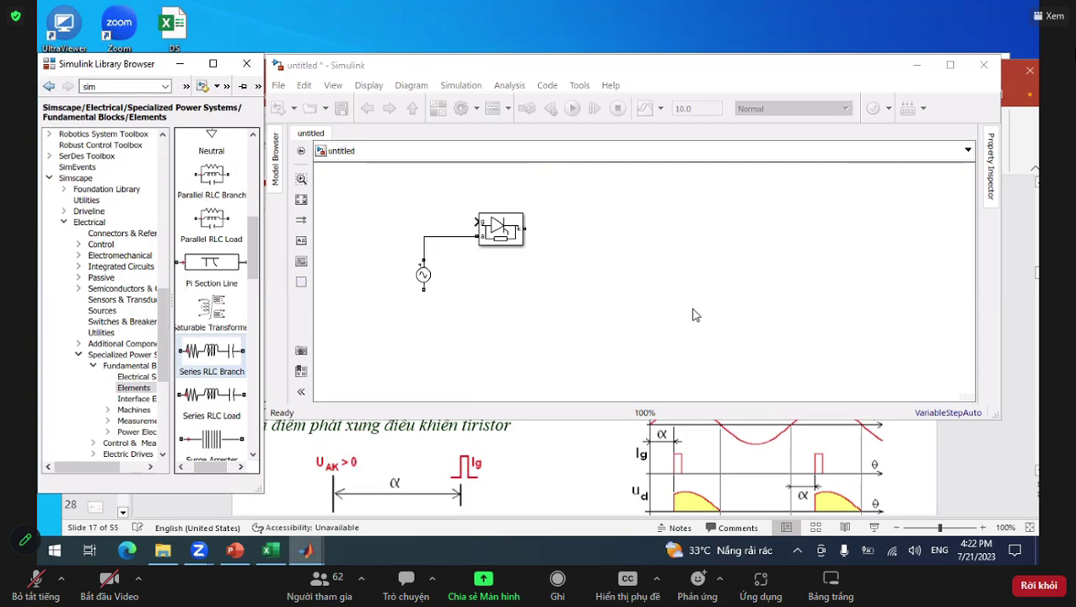
{"action": "left_click_drag", "start_coordinate": [212, 350], "coordinate": [605, 305]}
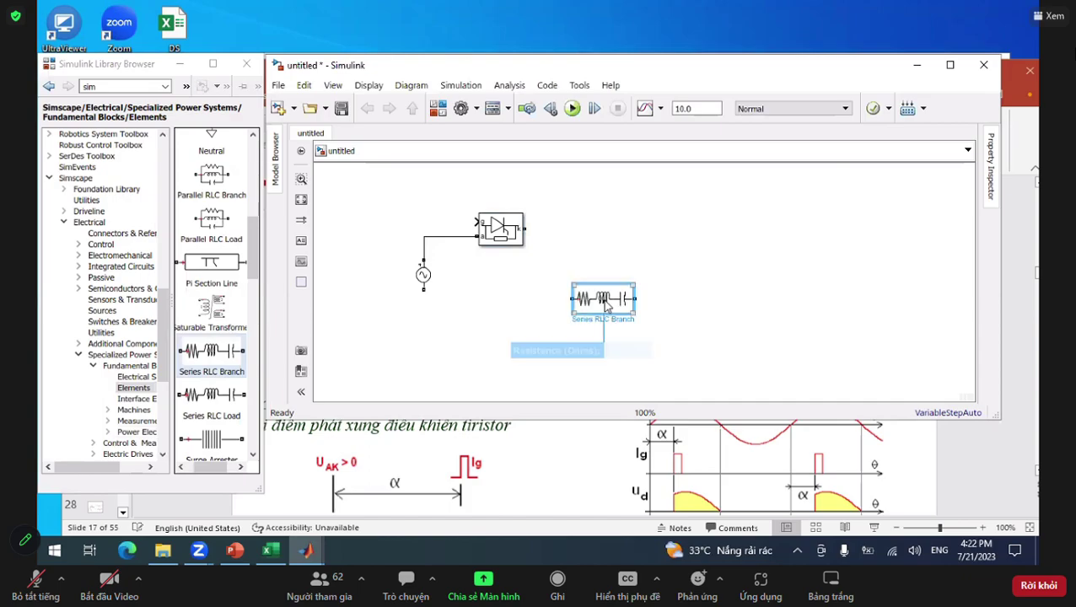
Set the Series RLC Branch block's branch type to R
{"action": "double_click", "coordinate": [603, 300]}
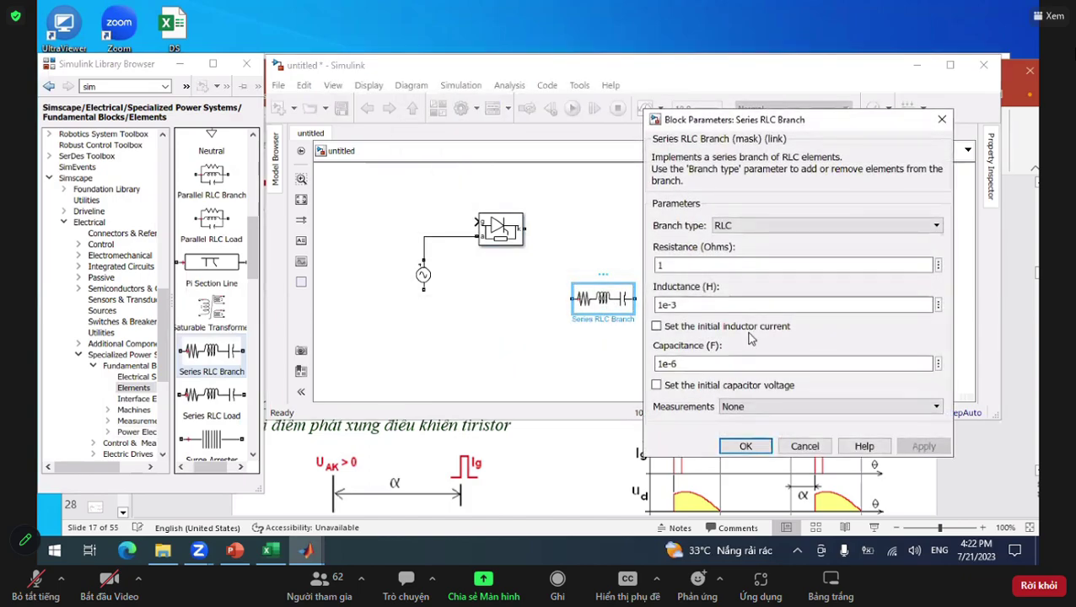
{"action": "left_click", "coordinate": [809, 225]}
{"action": "left_click", "coordinate": [725, 249]}
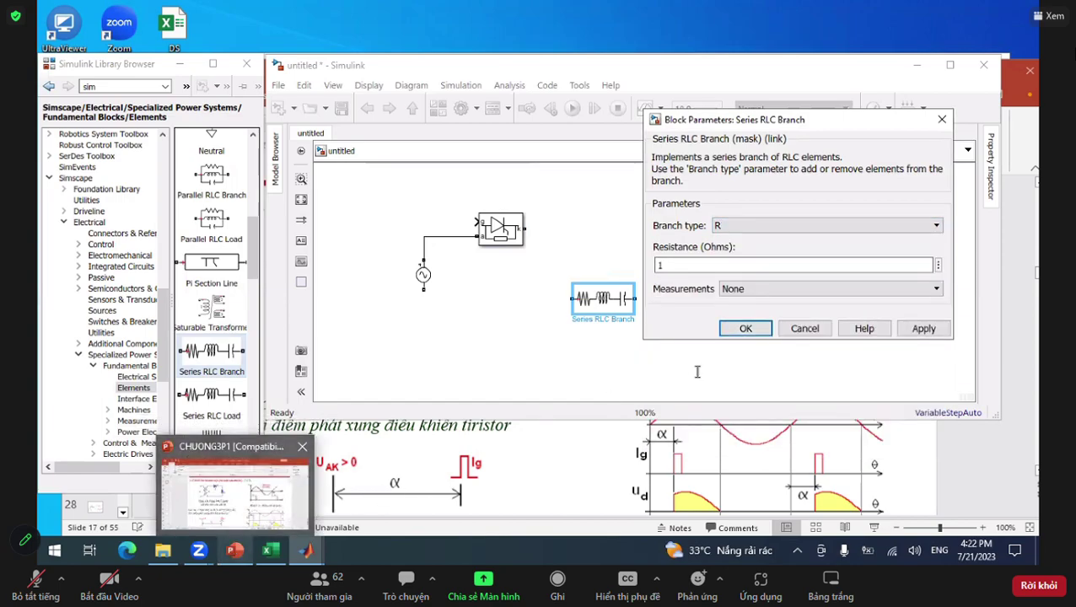
Switch to the CHUONG3P1 presentation, look up the source and load data of Ví dụ 3 on slide 22, and return to the Simulink model
{"action": "key", "text": "alt+Tab"}
{"action": "scroll", "coordinate": [698, 377], "scroll_direction": "down", "scroll_amount": 3}
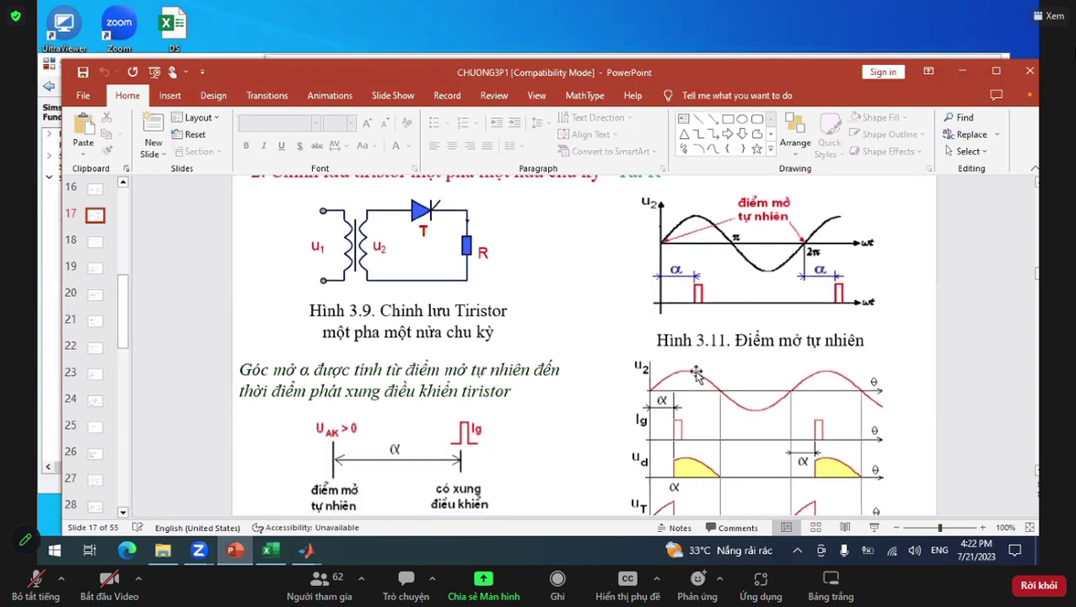
{"action": "scroll", "coordinate": [696, 377], "scroll_direction": "down", "scroll_amount": 5}
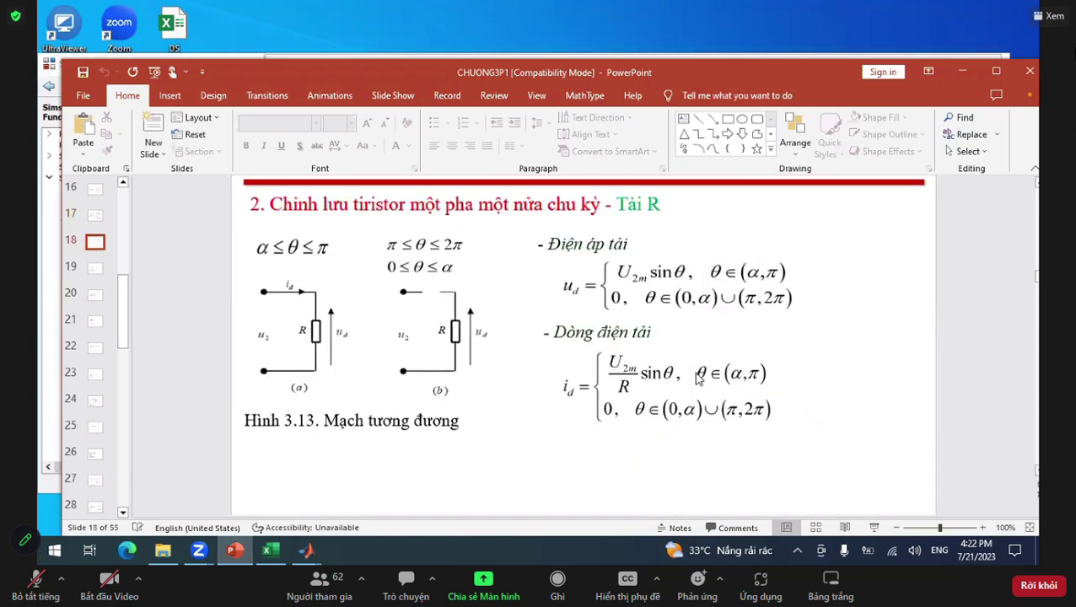
{"action": "scroll", "coordinate": [696, 377], "scroll_direction": "down", "scroll_amount": 3}
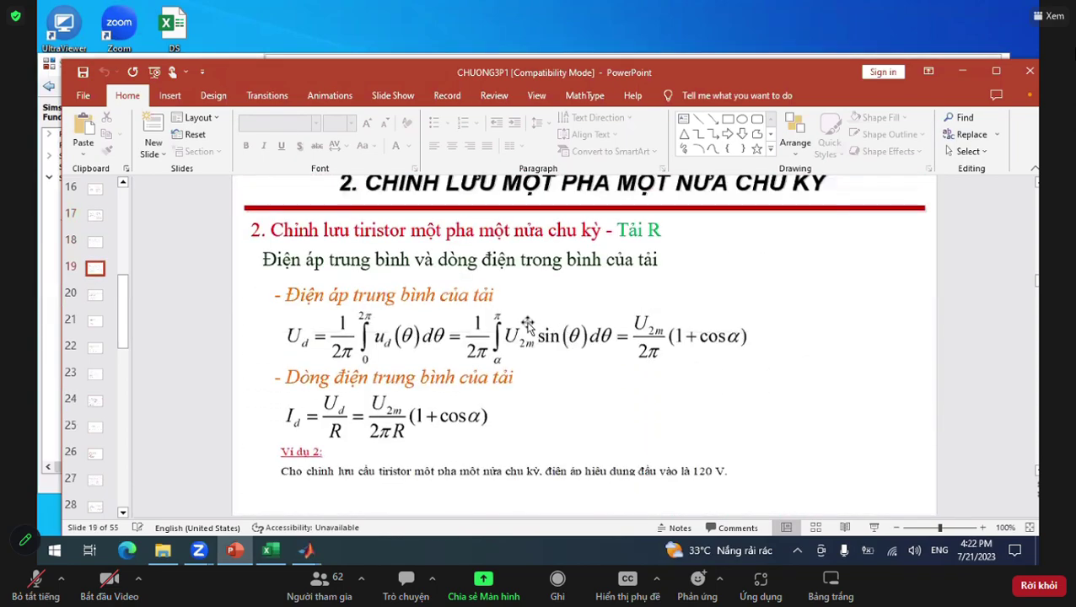
{"action": "scroll", "coordinate": [540, 327], "scroll_direction": "down", "scroll_amount": 1}
{"action": "scroll", "coordinate": [540, 327], "scroll_direction": "down", "scroll_amount": 10}
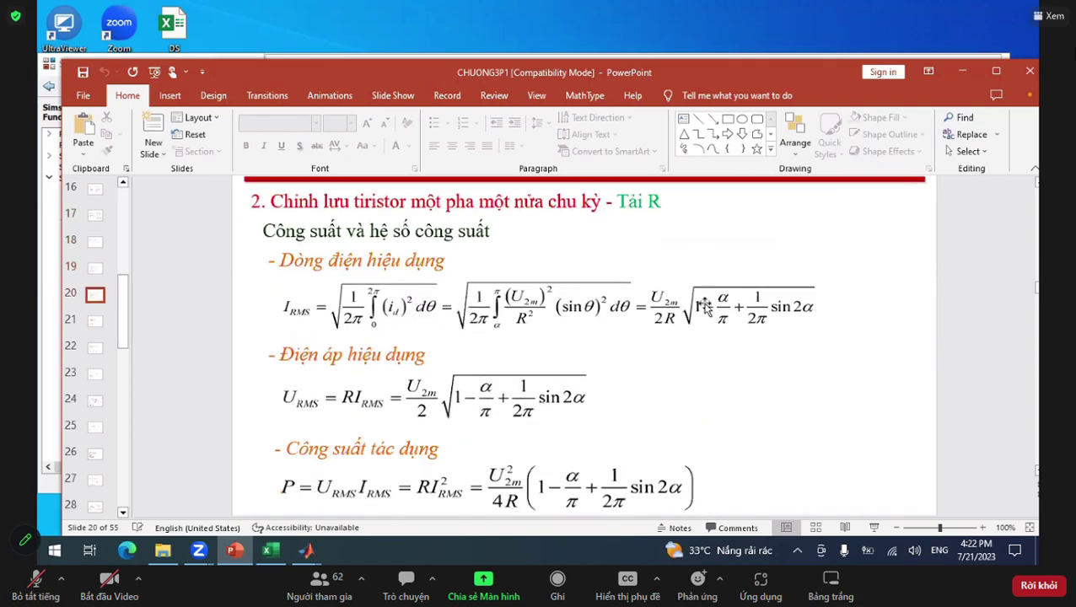
{"action": "scroll", "coordinate": [340, 323], "scroll_direction": "down", "scroll_amount": 3}
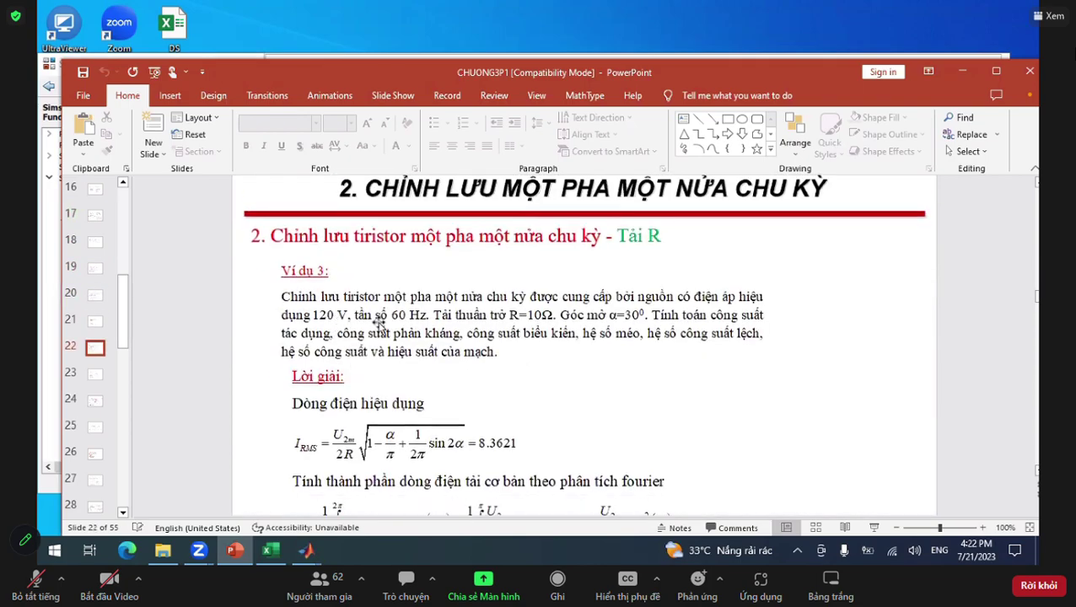
{"action": "left_click", "coordinate": [308, 550]}
{"action": "left_click", "coordinate": [282, 485]}
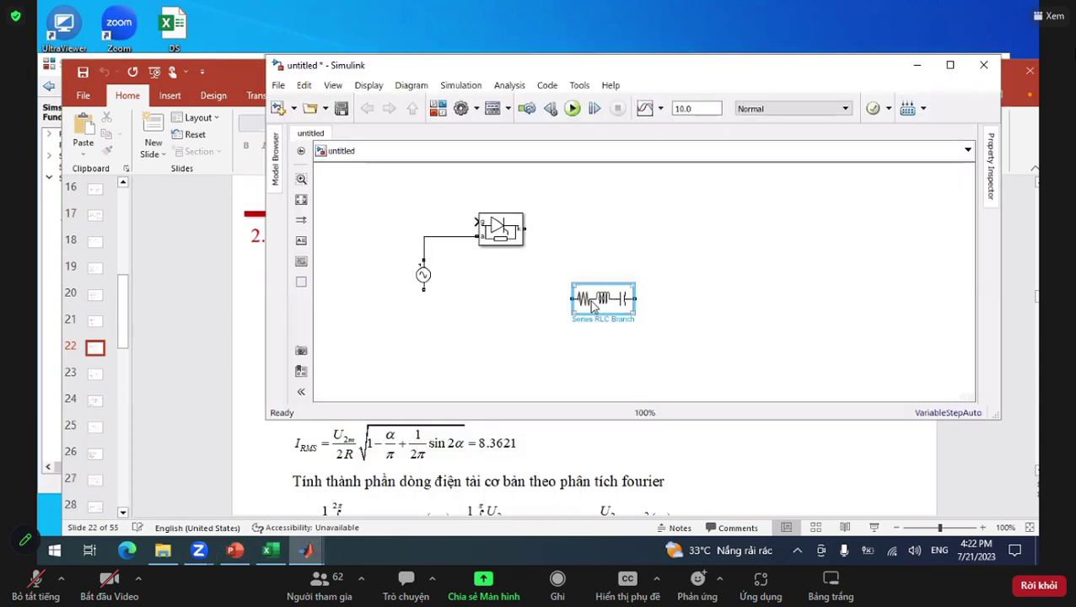
Set the resistance of the Series RLC Branch to 10 ohms and apply it
{"action": "double_click", "coordinate": [596, 300]}
{"action": "double_click", "coordinate": [693, 264]}
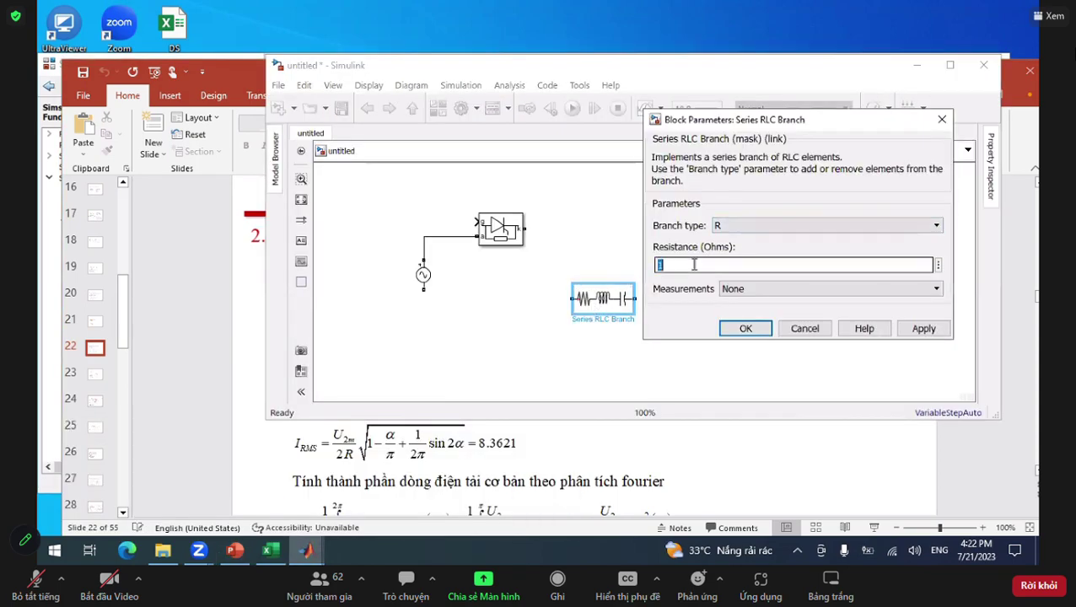
{"action": "type", "text": "10"}
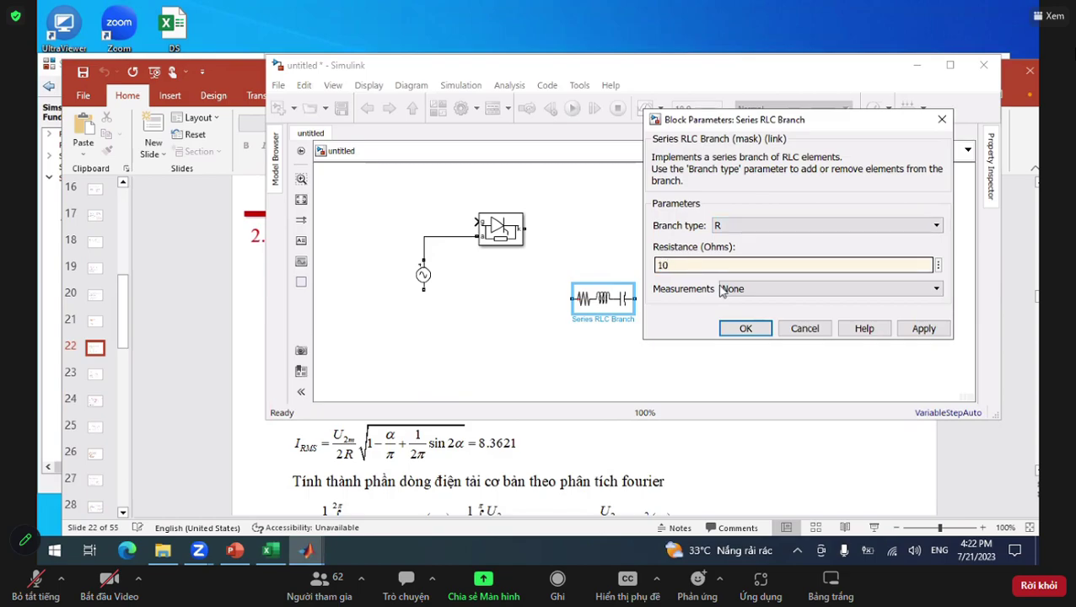
{"action": "left_click", "coordinate": [745, 328]}
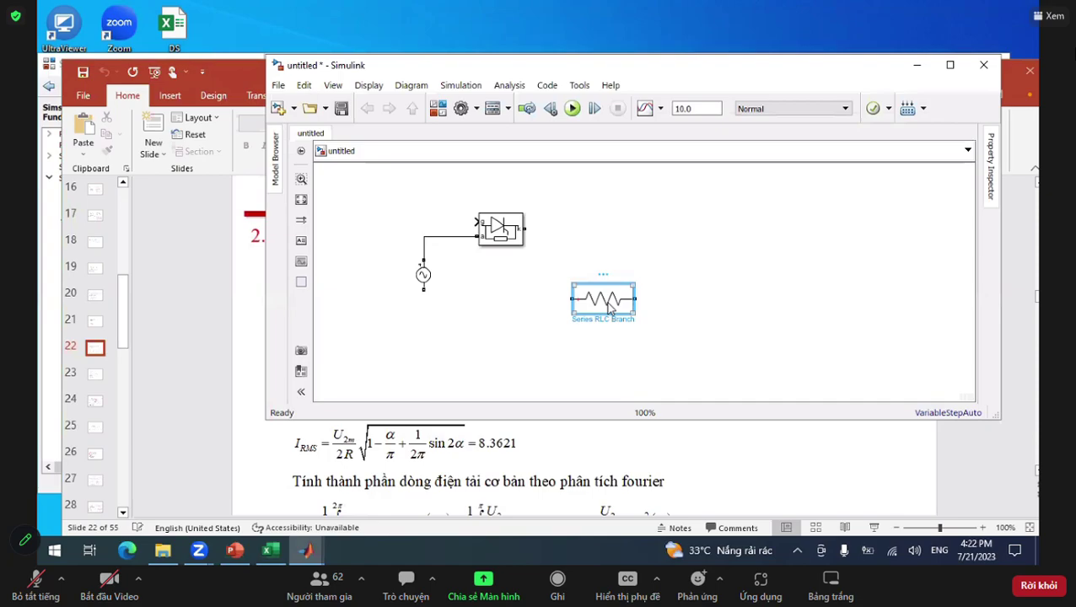
Rotate the resistor branch to vertical and move it slightly up and to the right in the model
{"action": "key", "text": "ctrl+r"}
{"action": "left_click", "coordinate": [638, 295]}
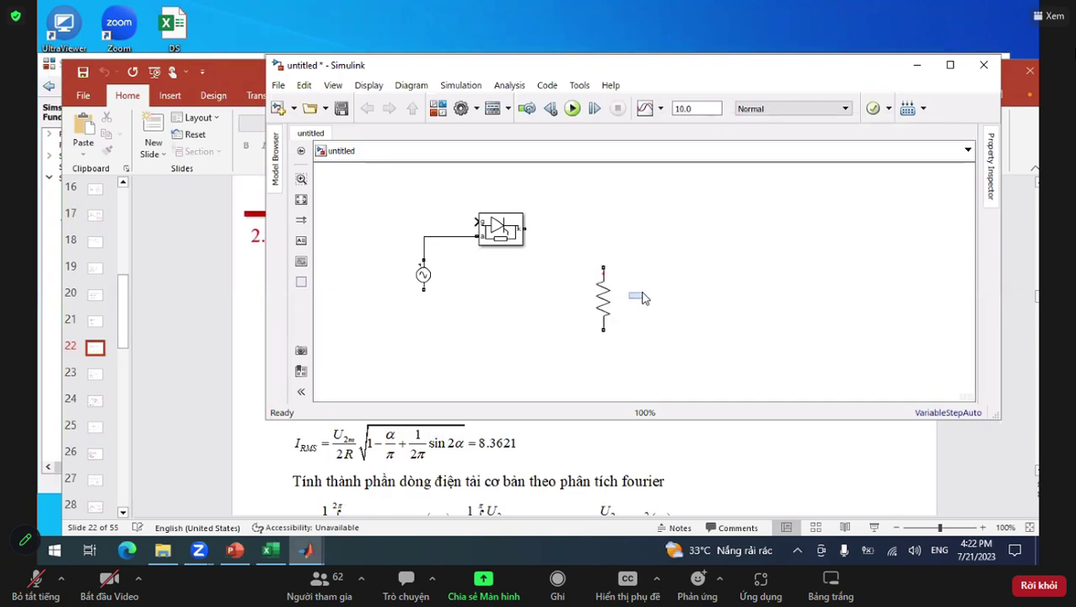
{"action": "left_click", "coordinate": [600, 299]}
{"action": "left_click_drag", "start_coordinate": [599, 309], "coordinate": [623, 287]}
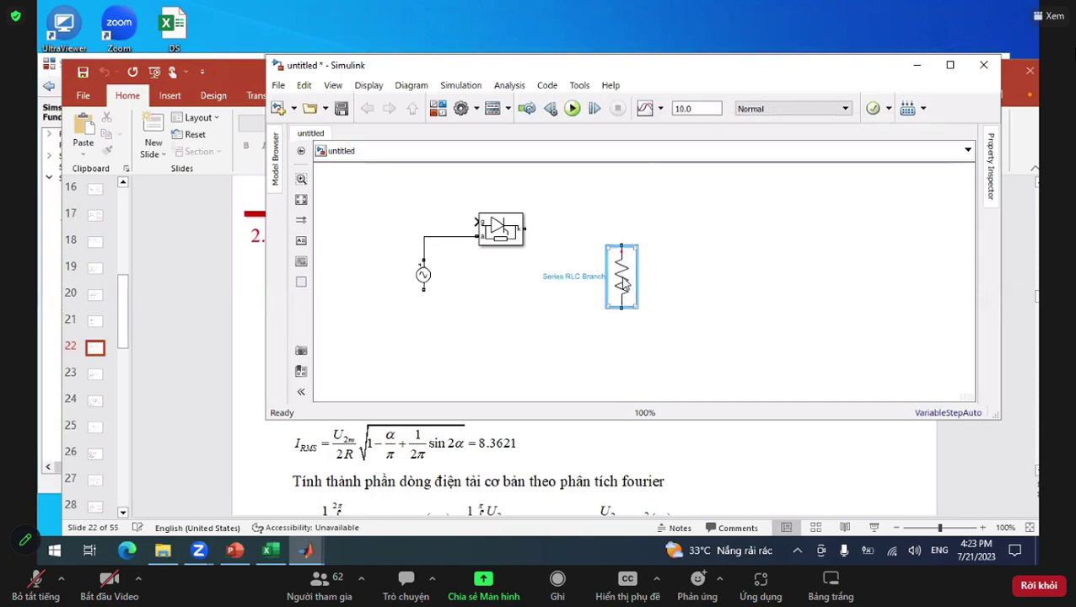
Wire the thyristor's output to the resistor's upper terminal and the AC source's lower terminal to the resistor's lower terminal
{"action": "left_click", "coordinate": [571, 239]}
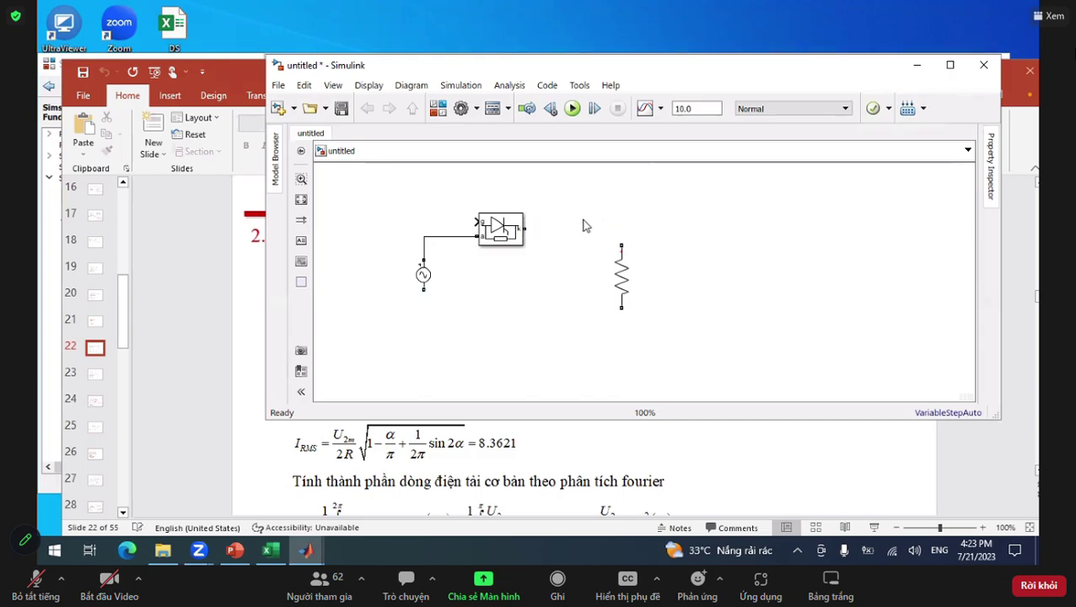
{"action": "left_click", "coordinate": [524, 228]}
{"action": "left_click_drag", "start_coordinate": [621, 245], "coordinate": [525, 228]}
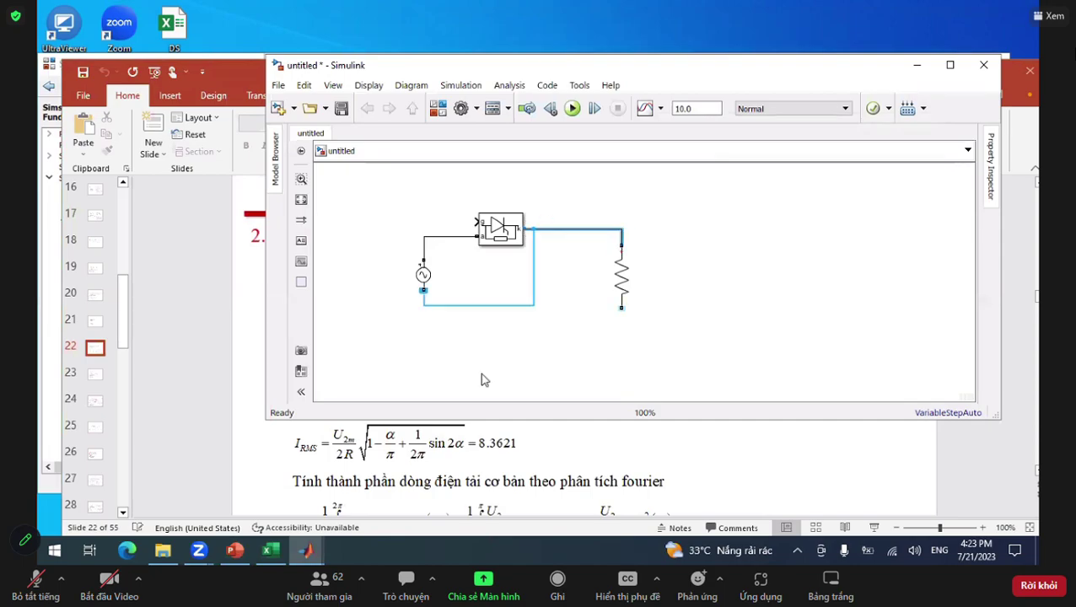
{"action": "left_click", "coordinate": [432, 302]}
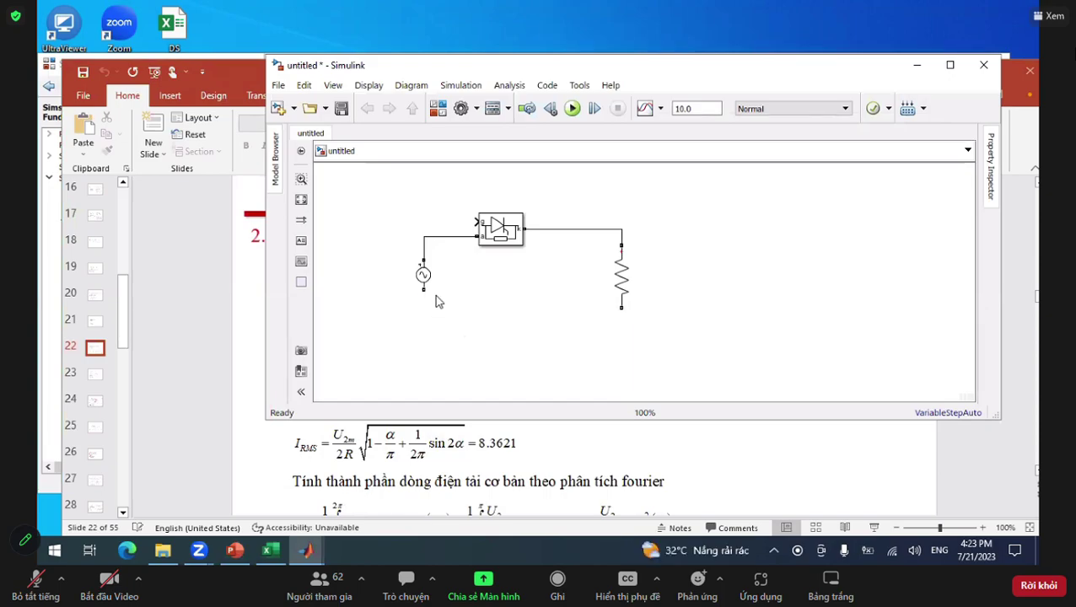
{"action": "left_click_drag", "start_coordinate": [424, 292], "coordinate": [622, 308]}
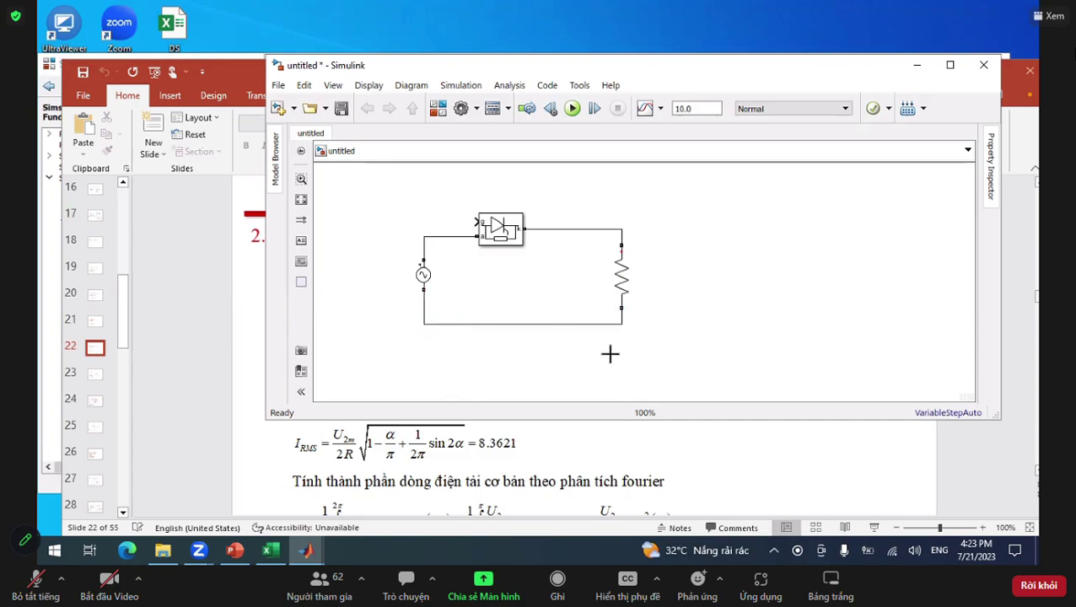
Move the AC Voltage Source slightly down and shift the return wire lower beneath the circuit
{"action": "left_click_drag", "start_coordinate": [523, 323], "coordinate": [523, 347]}
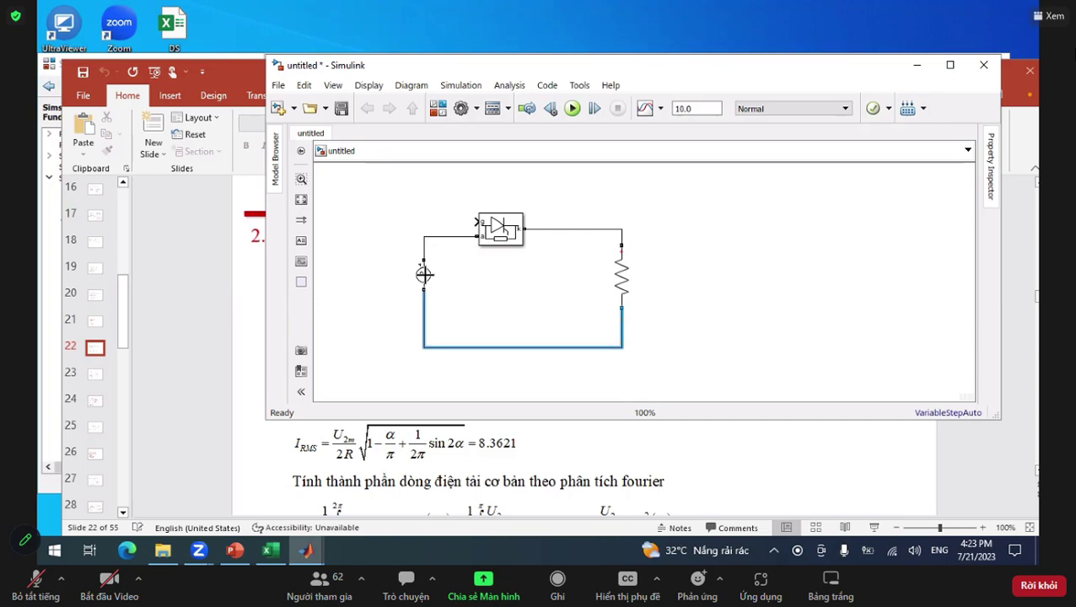
{"action": "key", "text": "ctrl+z"}
{"action": "key", "text": "ctrl+z"}
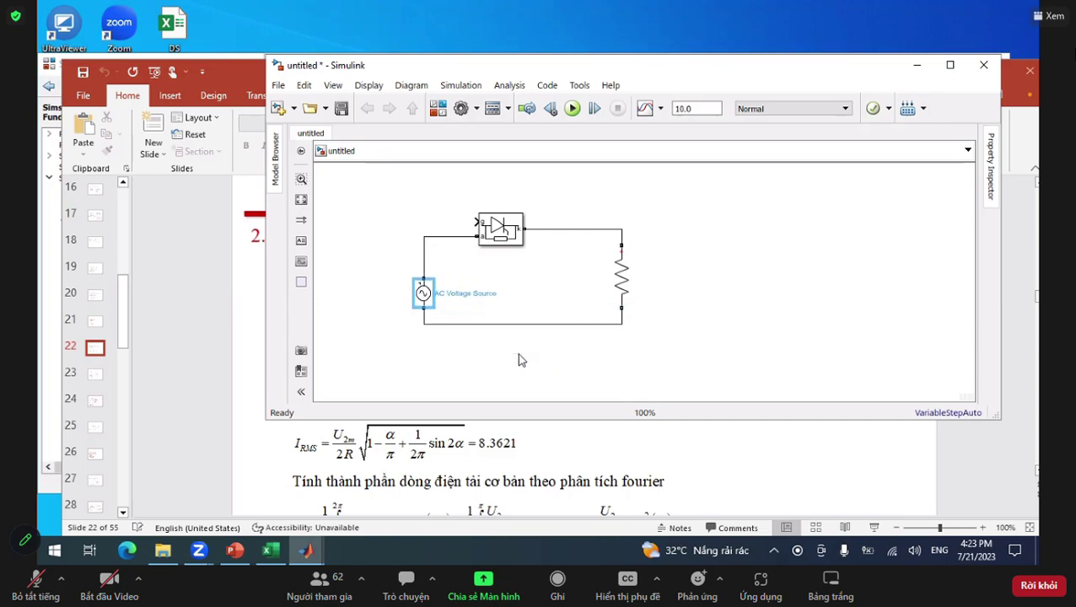
{"action": "left_click_drag", "start_coordinate": [506, 324], "coordinate": [539, 363]}
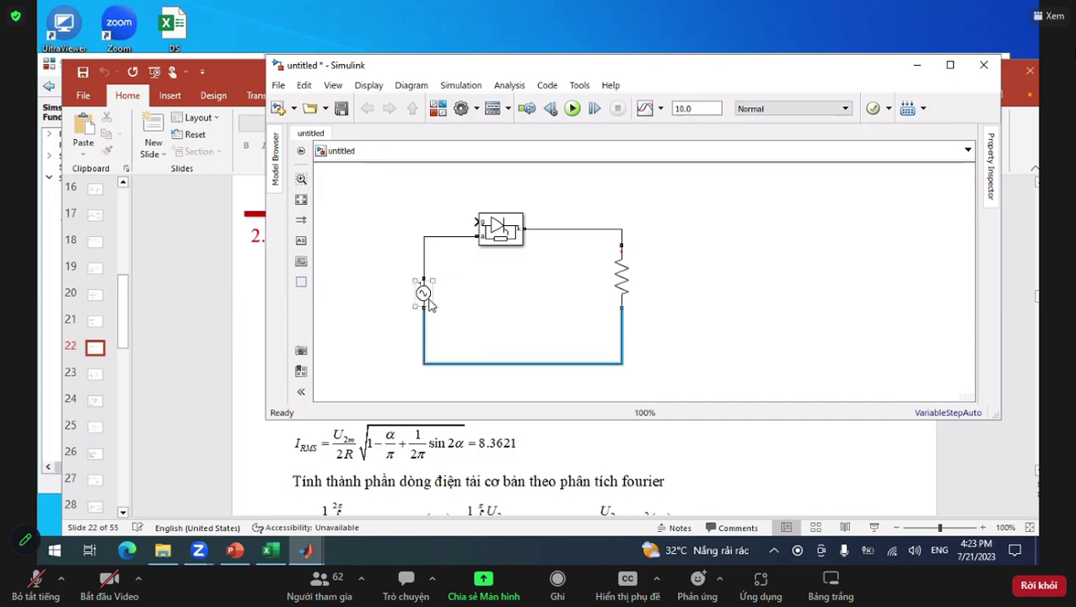
Set the AC Voltage Source's peak amplitude to 120*sqrt(2) V and accept the parameters
{"action": "double_click", "coordinate": [426, 297]}
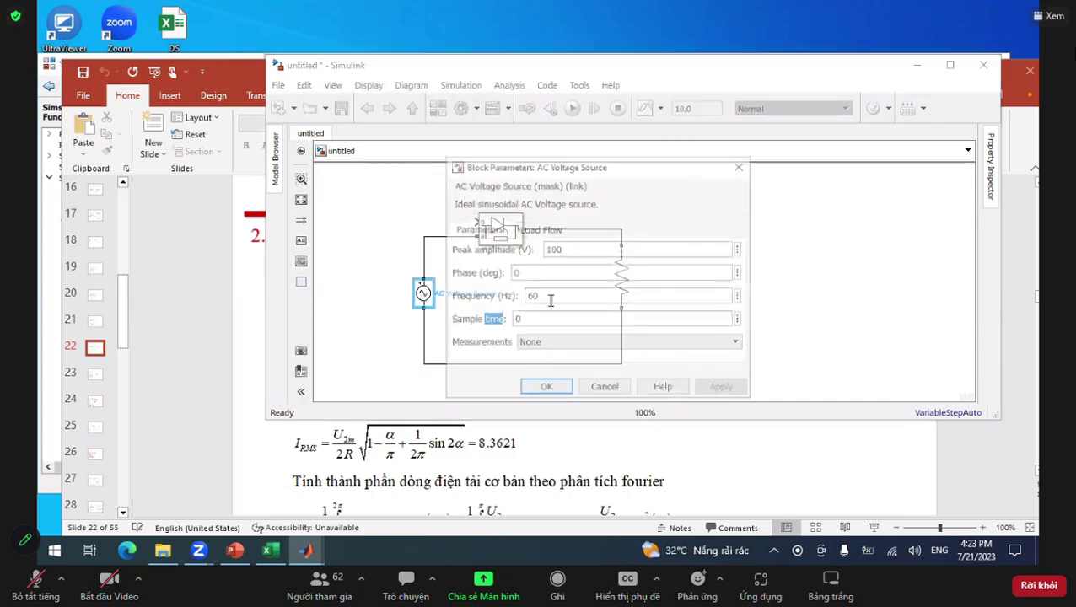
{"action": "double_click", "coordinate": [573, 251]}
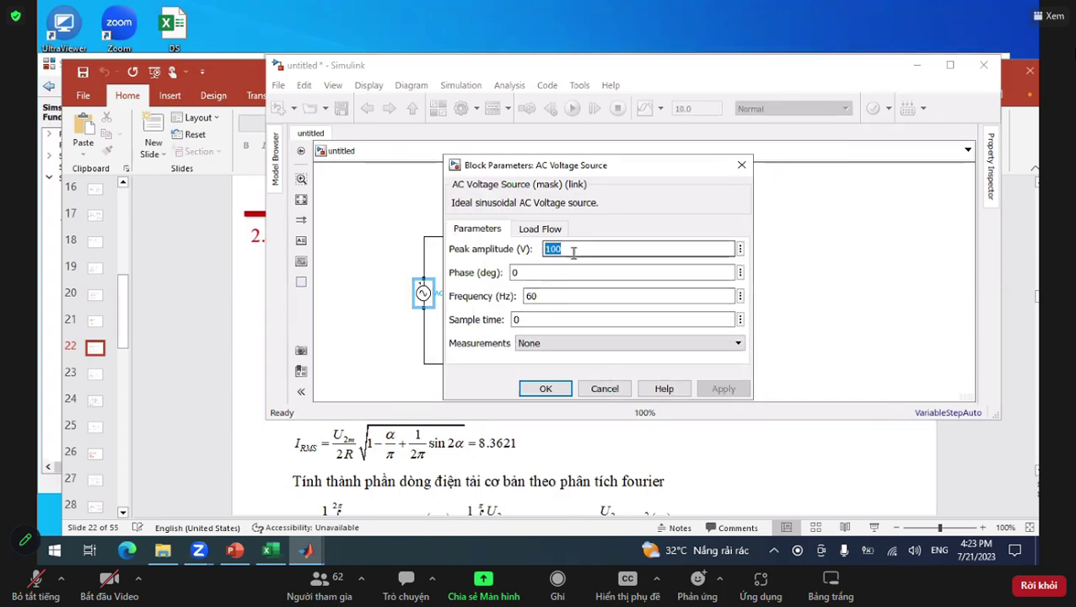
{"action": "type", "text": "120"}
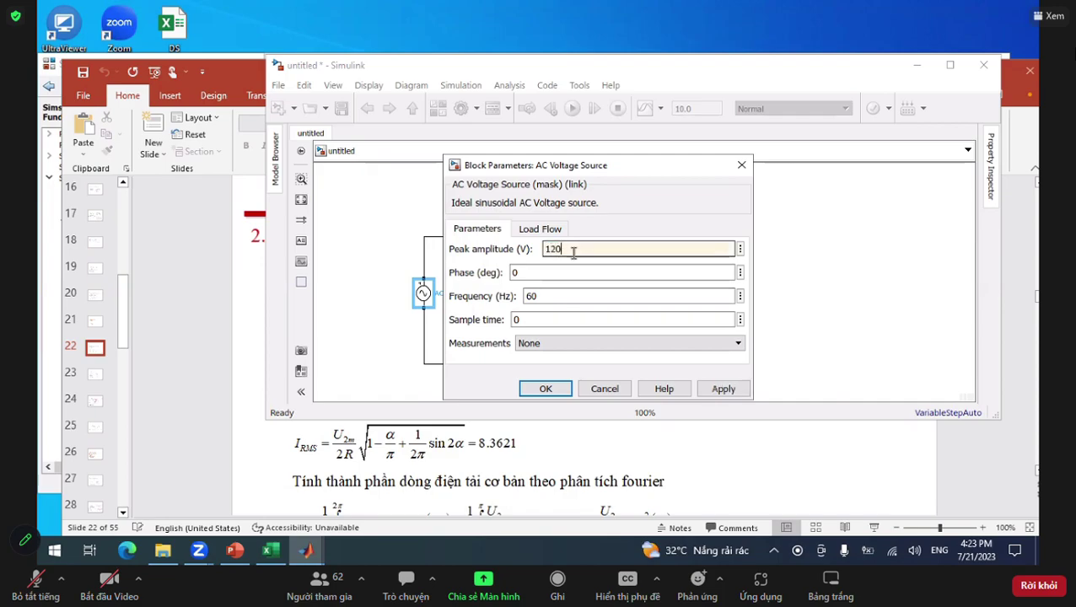
{"action": "type", "text": "*sqrt(2)"}
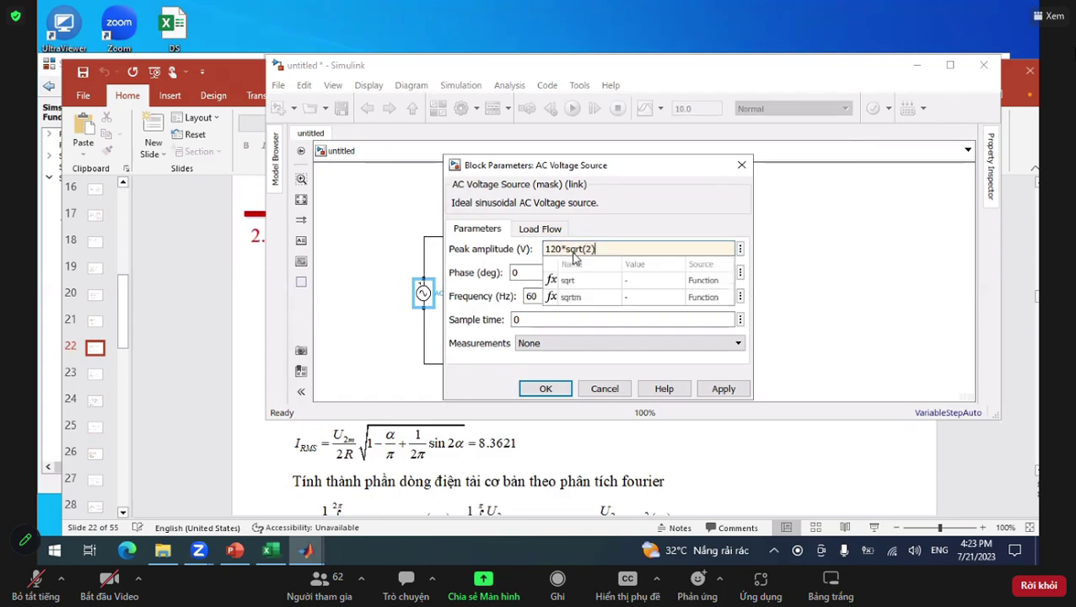
{"action": "left_click", "coordinate": [615, 215]}
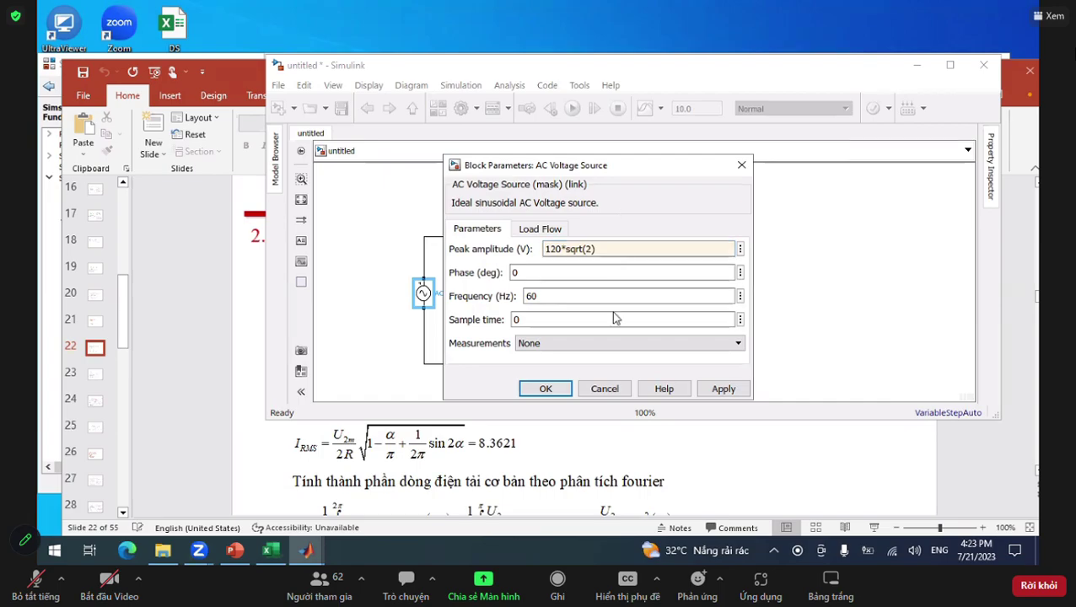
{"action": "left_click", "coordinate": [548, 389]}
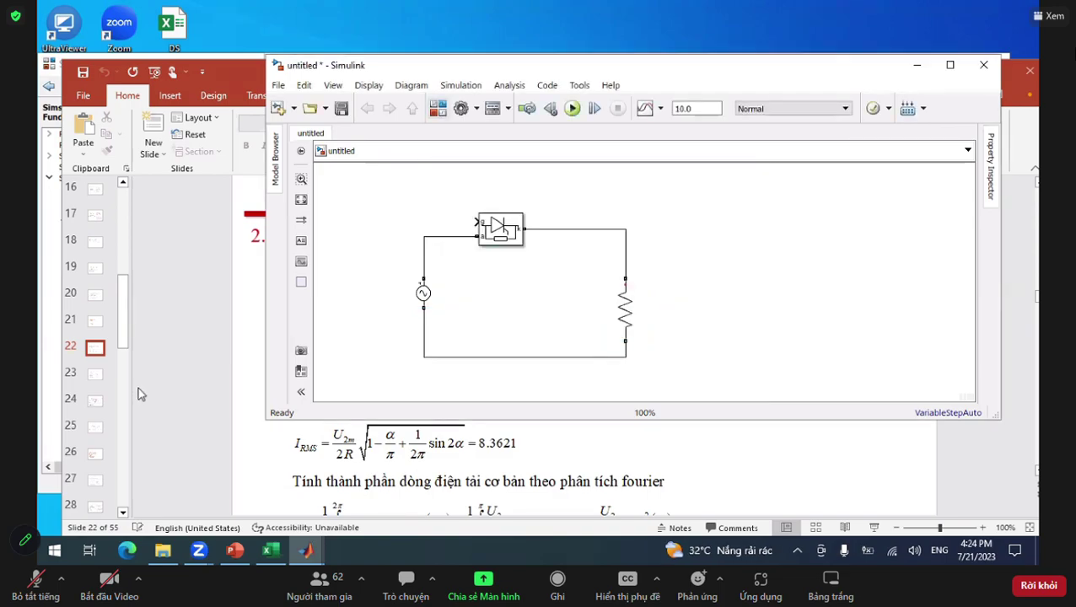
Add a Current Measurement and a Voltage Measurement block from the Specialized Power Systems Measurements library beside the resistor
{"action": "key", "text": "ctrl+shift+l"}
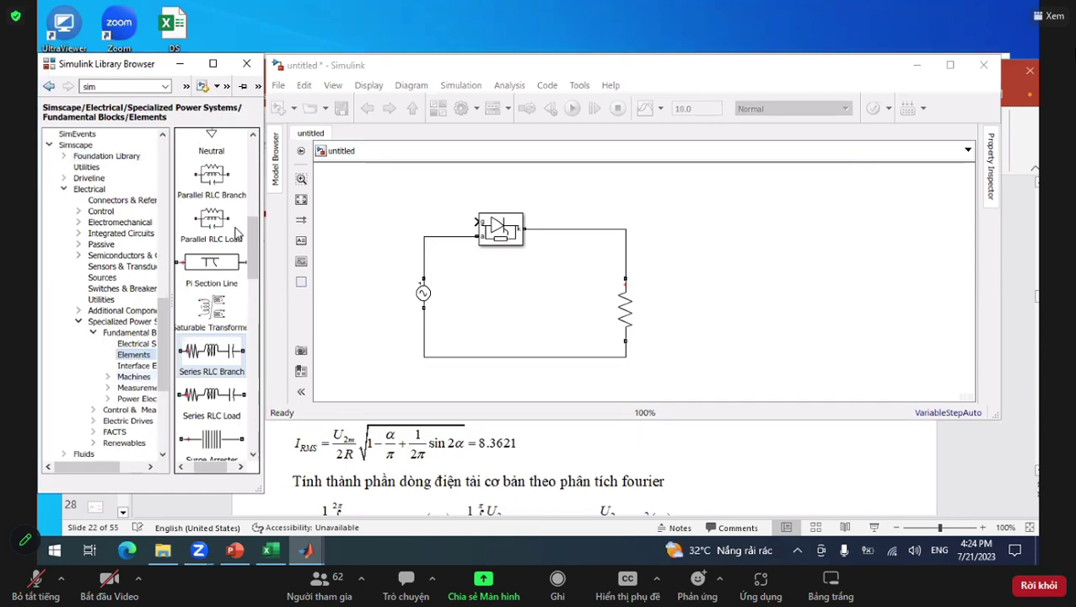
{"action": "key", "text": "Down"}
{"action": "key", "text": "Down"}
{"action": "key", "text": "Down"}
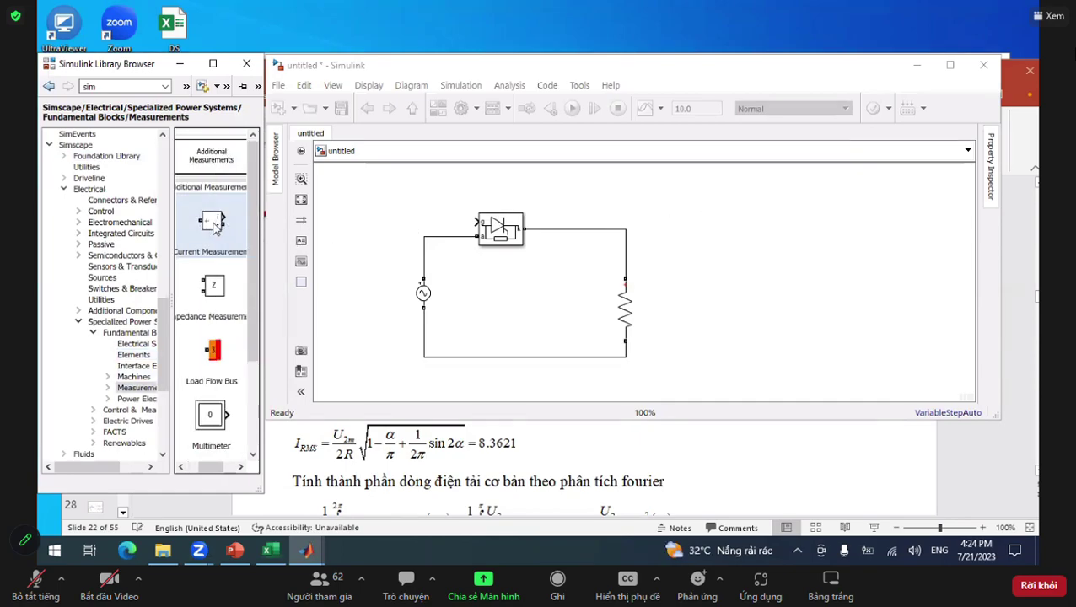
{"action": "left_click_drag", "start_coordinate": [399, 211], "coordinate": [690, 224]}
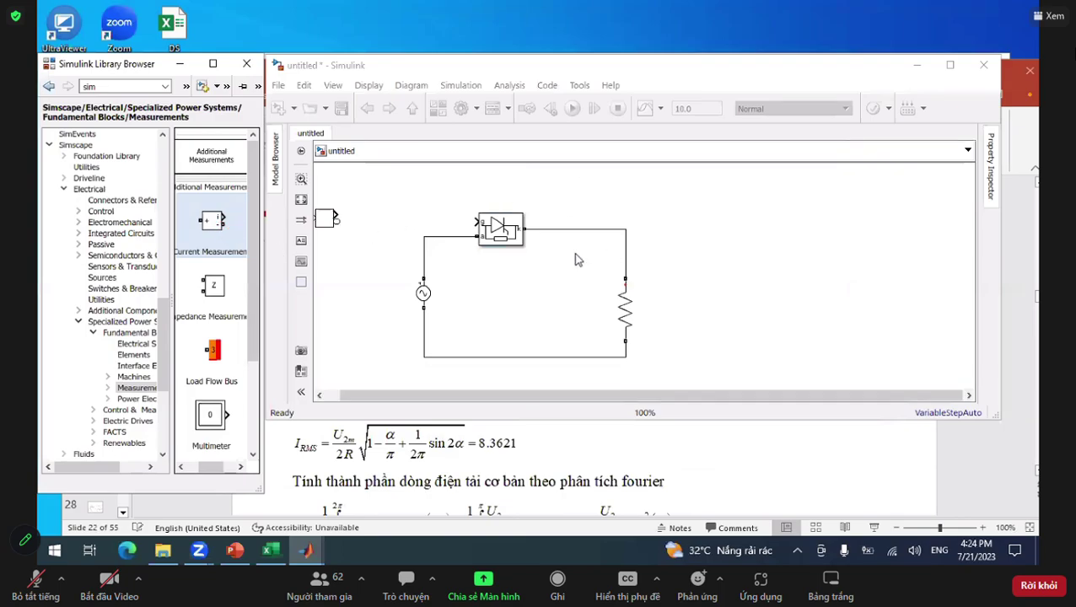
{"action": "scroll", "coordinate": [232, 272], "scroll_direction": "down", "scroll_amount": 3}
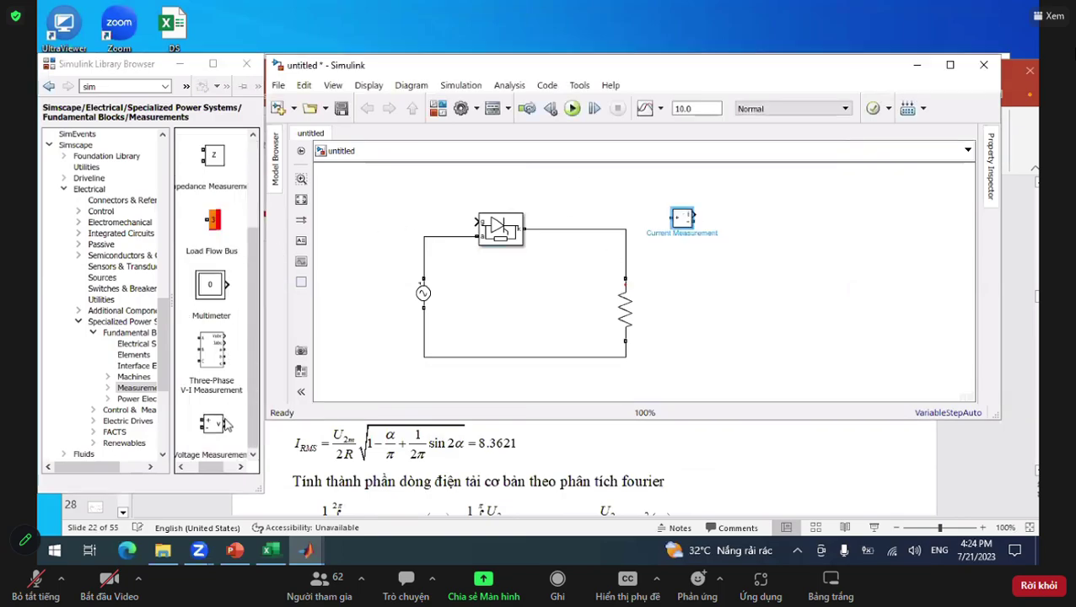
{"action": "left_click_drag", "start_coordinate": [218, 424], "coordinate": [709, 292]}
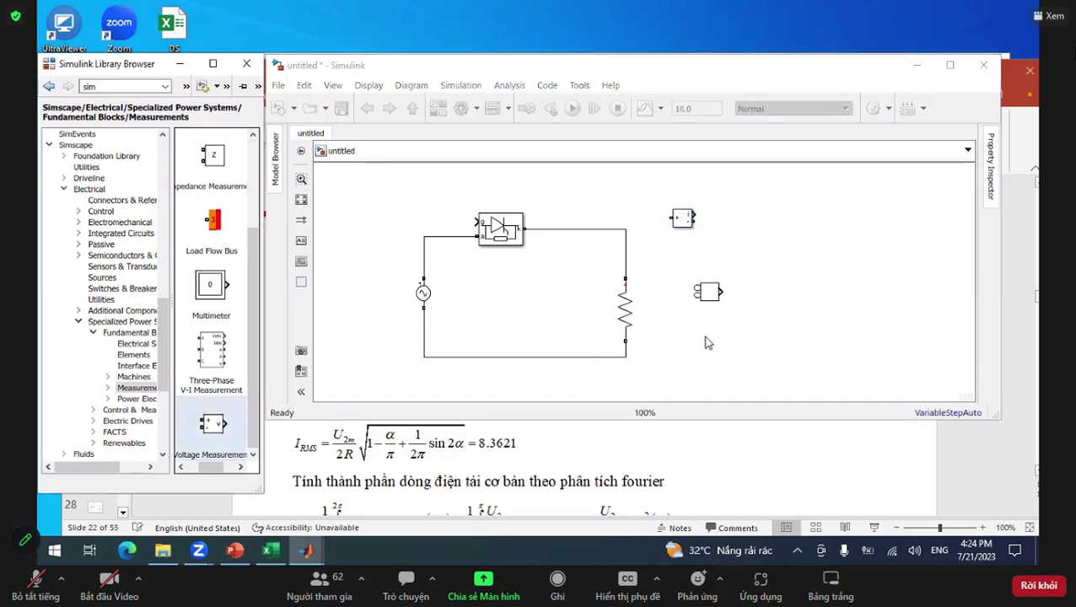
Move the resistor slightly up and place the Current Measurement block above the wire between the thyristor and the resistor
{"action": "left_click", "coordinate": [628, 318]}
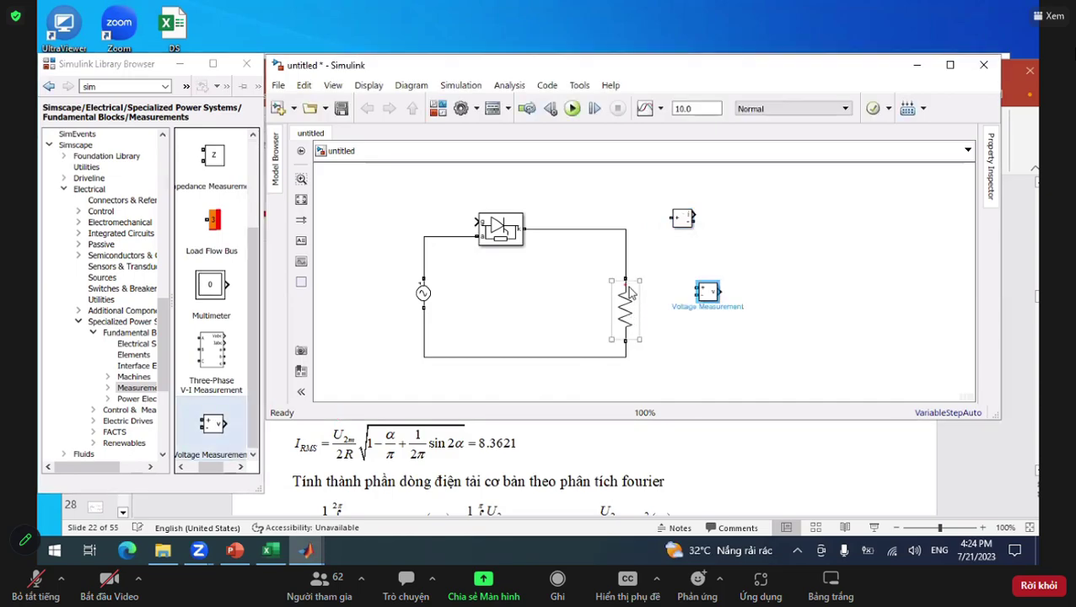
{"action": "left_click_drag", "start_coordinate": [628, 292], "coordinate": [628, 264]}
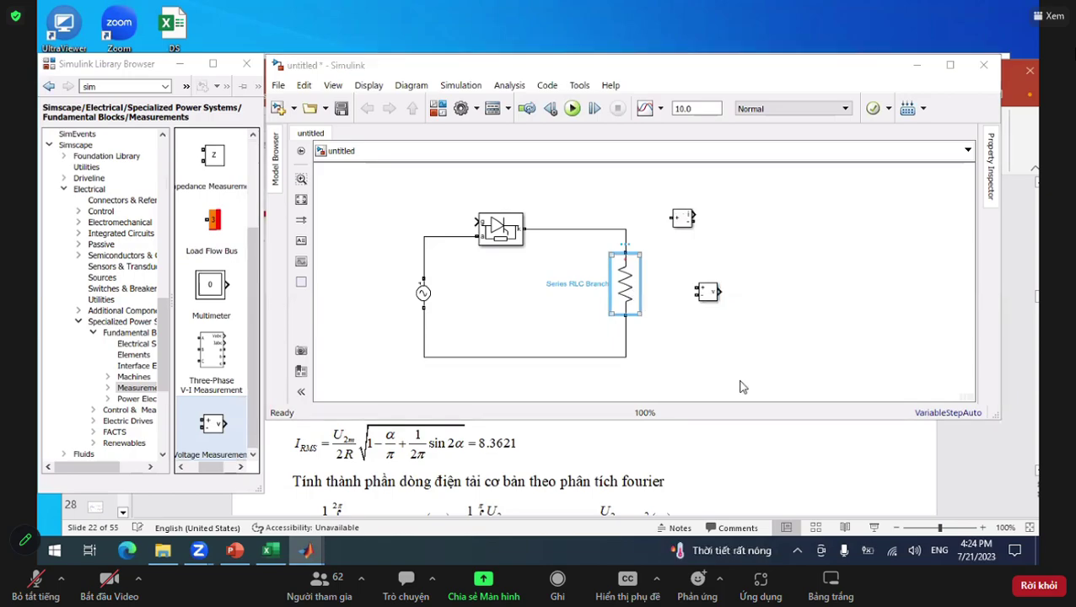
{"action": "key", "text": "Escape"}
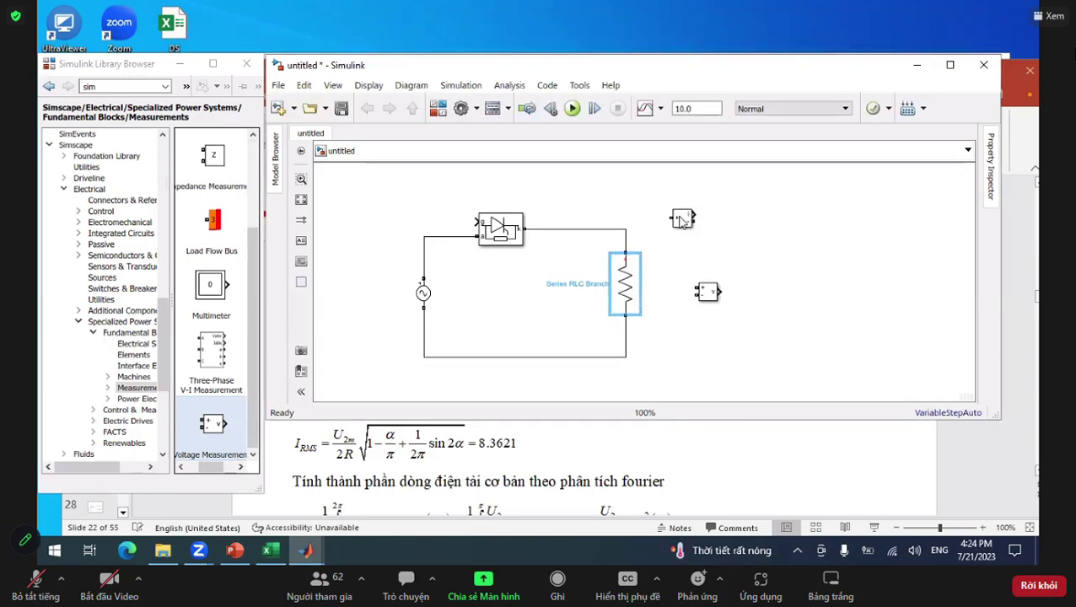
{"action": "double_click", "coordinate": [624, 210]}
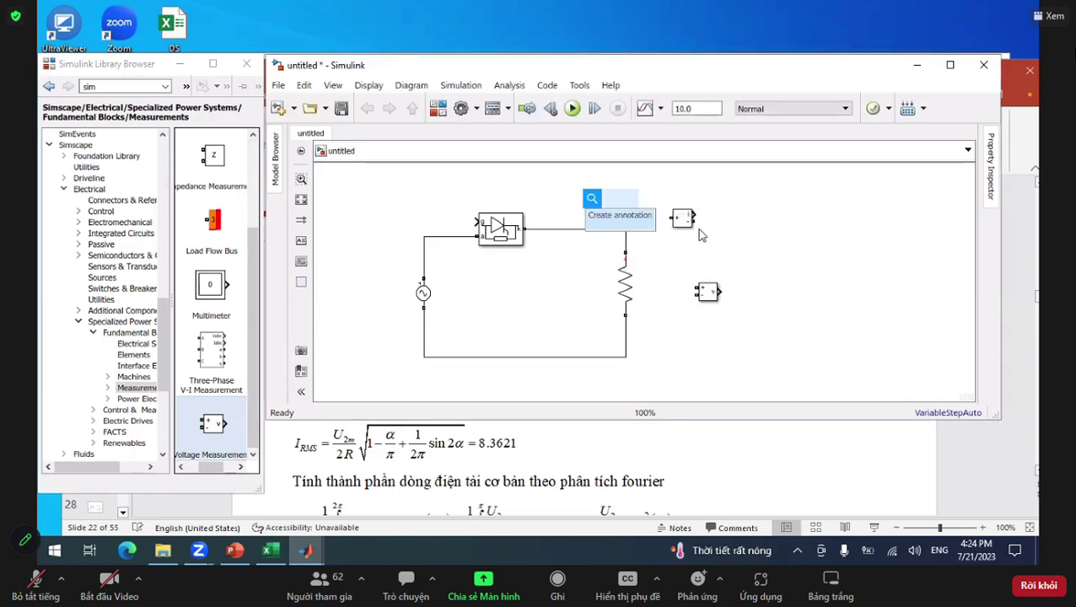
{"action": "left_click", "coordinate": [693, 230]}
{"action": "left_click_drag", "start_coordinate": [684, 224], "coordinate": [674, 228]}
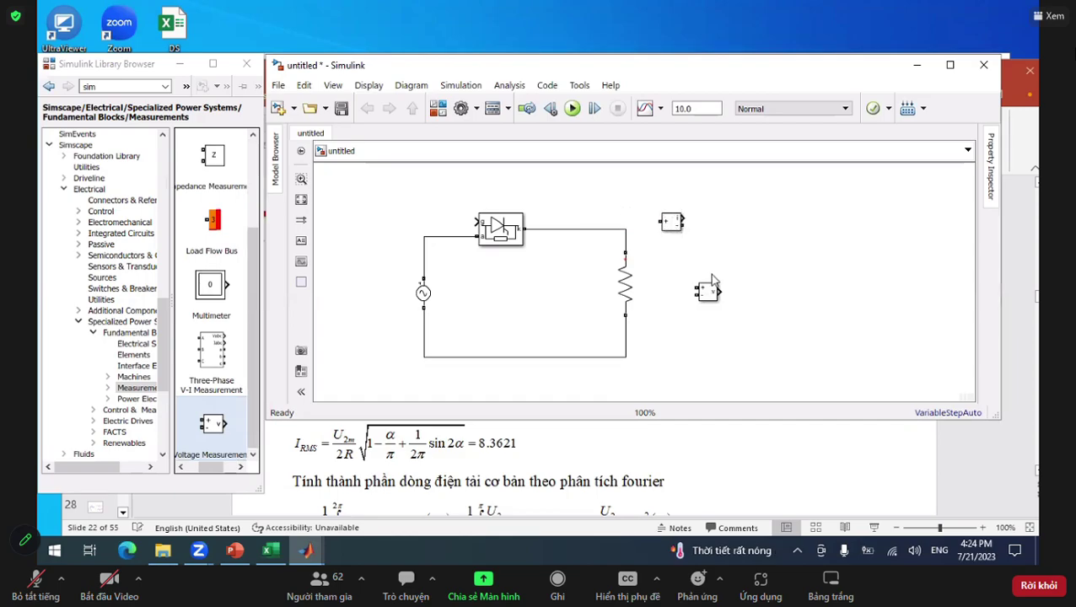
{"action": "left_click_drag", "start_coordinate": [669, 221], "coordinate": [566, 206]}
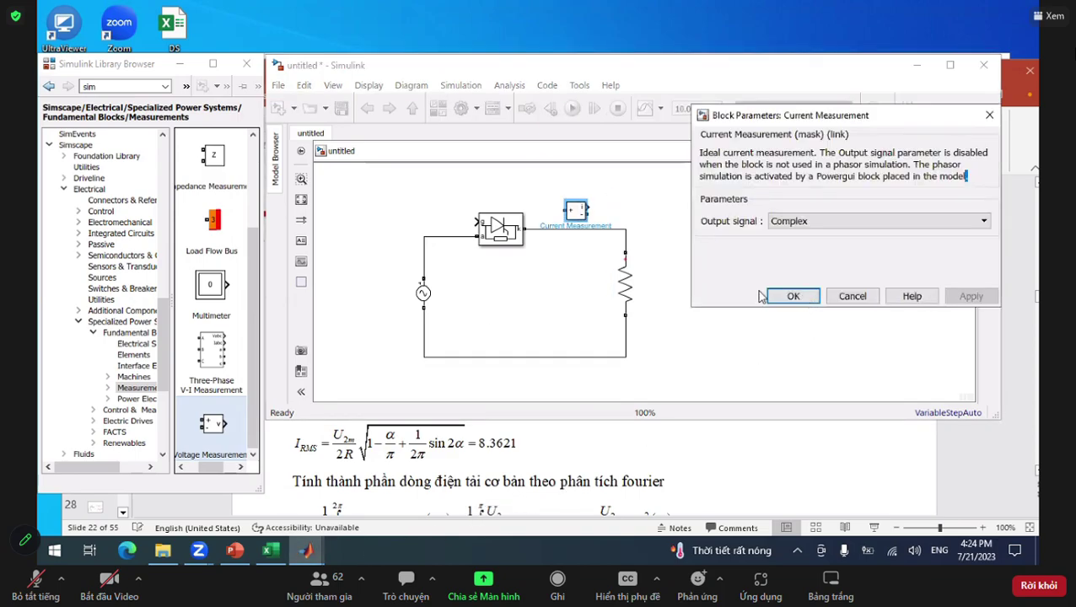
Replace the wire between the thyristor and the resistor with a series connection through the Current Measurement block
{"action": "left_click", "coordinate": [593, 236]}
{"action": "key", "text": "Delete"}
{"action": "left_click", "coordinate": [576, 211]}
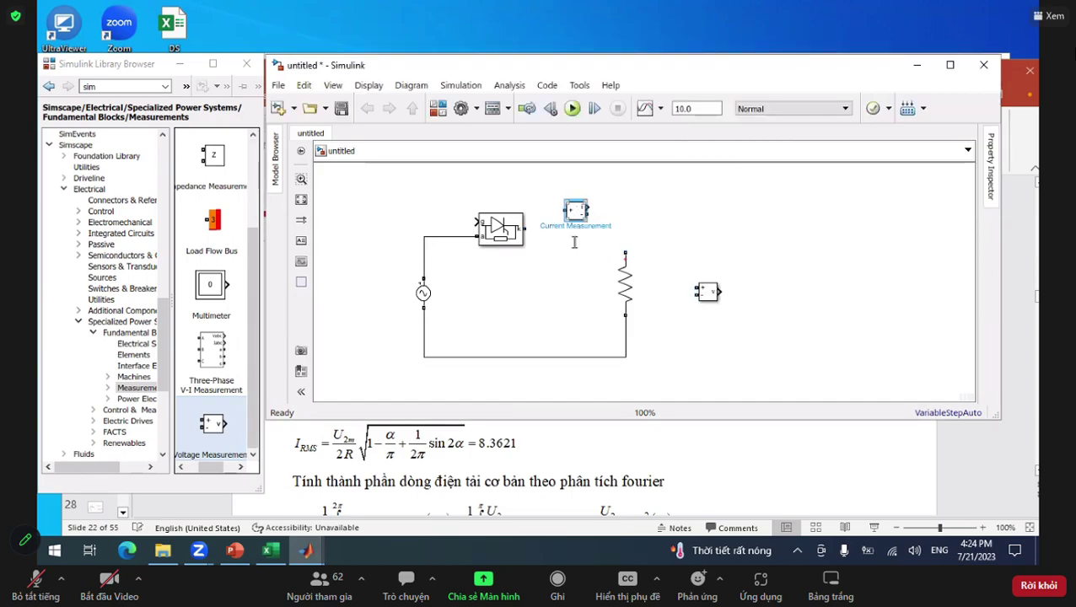
{"action": "left_click_drag", "start_coordinate": [574, 243], "coordinate": [566, 242]}
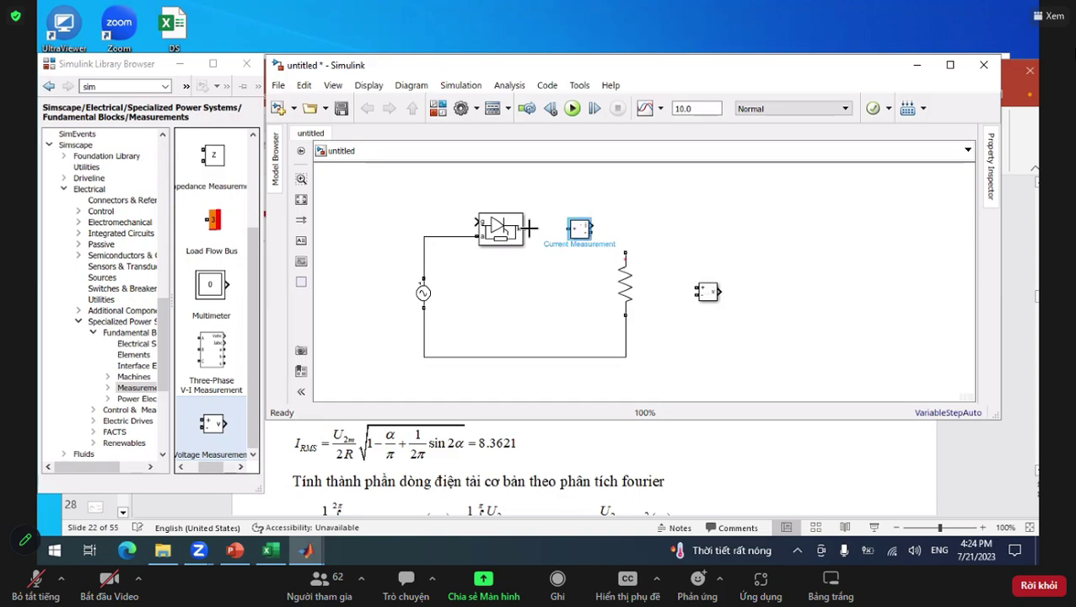
{"action": "left_click_drag", "start_coordinate": [524, 227], "coordinate": [625, 253]}
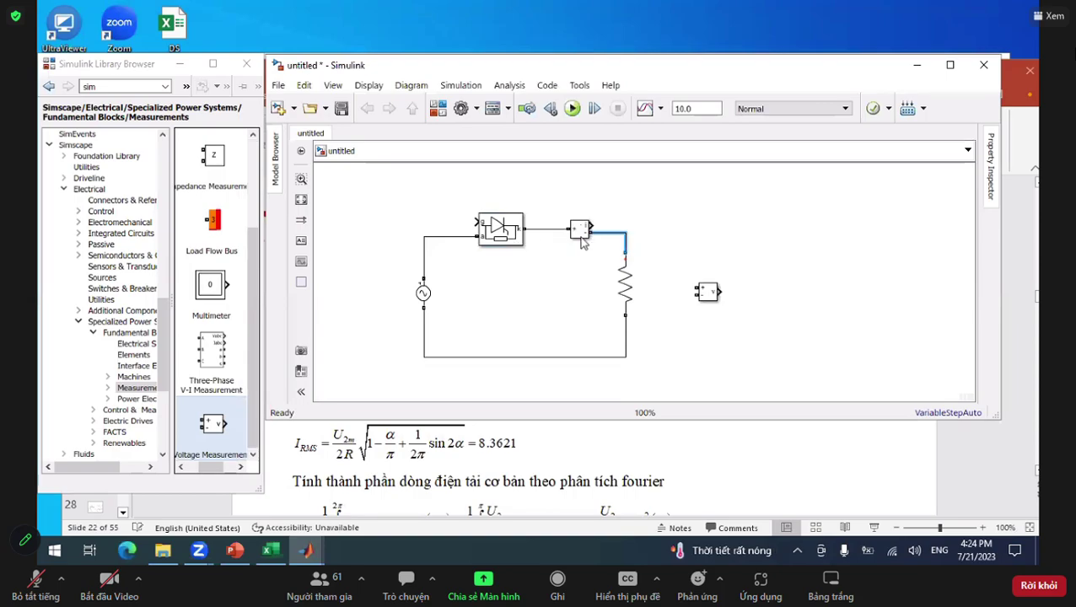
Lower the resistor and the Voltage Measurement block slightly, and wire the block's + and - inputs across the resistor
{"action": "left_click_drag", "start_coordinate": [704, 291], "coordinate": [705, 301]}
{"action": "left_click_drag", "start_coordinate": [628, 290], "coordinate": [626, 310]}
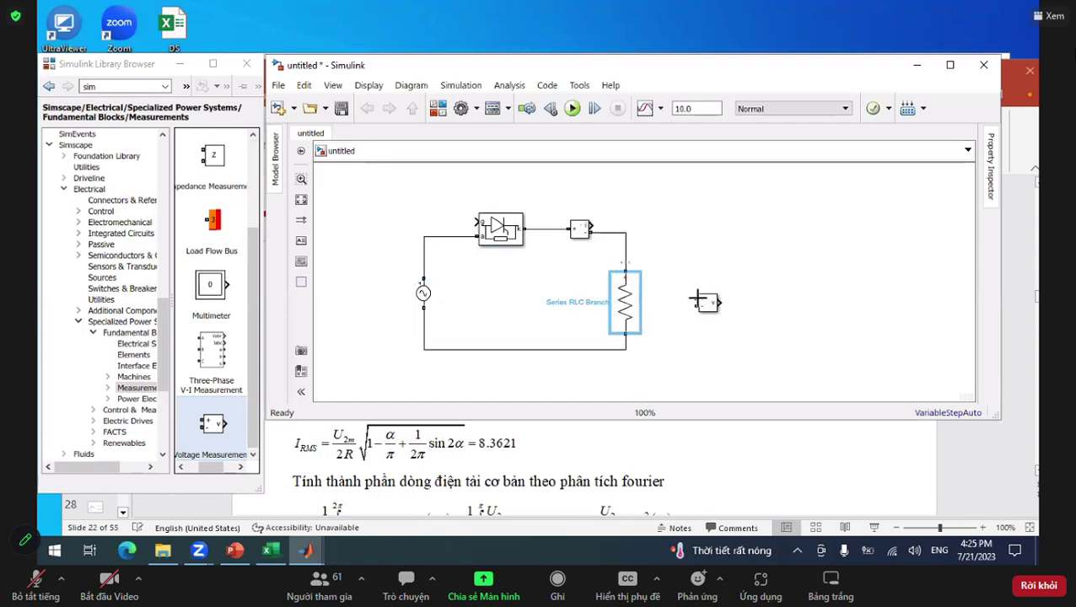
{"action": "left_click_drag", "start_coordinate": [681, 278], "coordinate": [652, 253]}
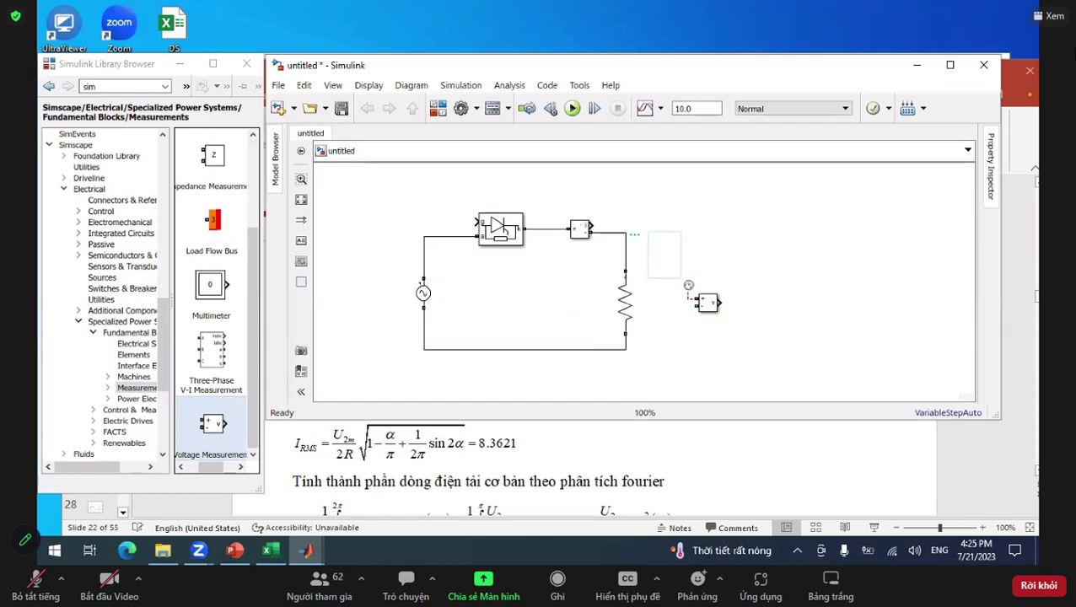
{"action": "mouse_move", "coordinate": [689, 285]}
{"action": "left_mouse_down"}
{"action": "mouse_move", "coordinate": [660, 243]}
{"action": "mouse_move", "coordinate": [624, 232]}
{"action": "left_mouse_up"}
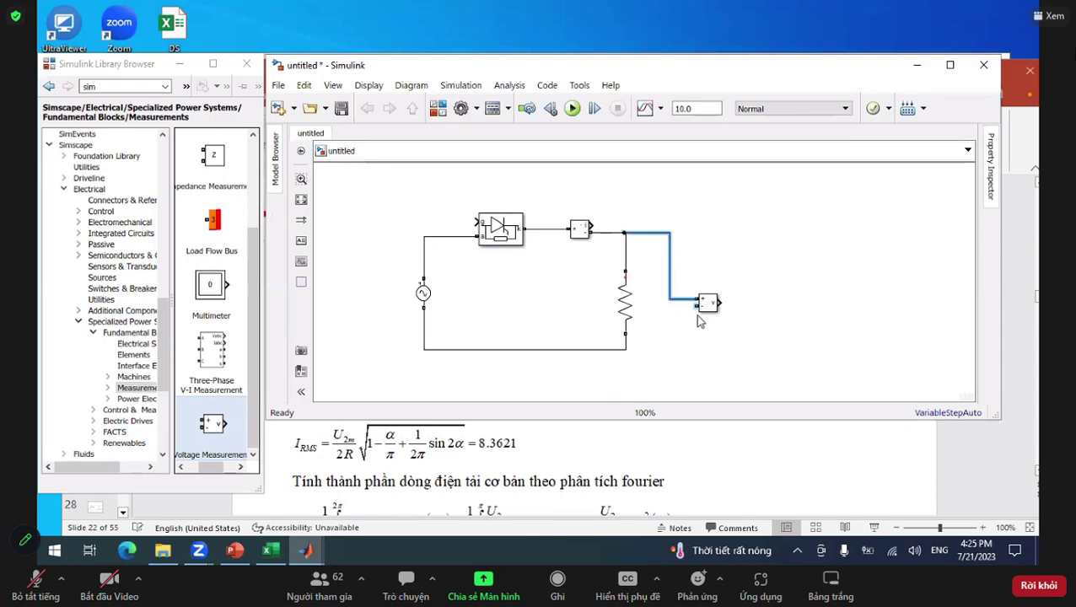
{"action": "left_click_drag", "start_coordinate": [695, 308], "coordinate": [625, 348]}
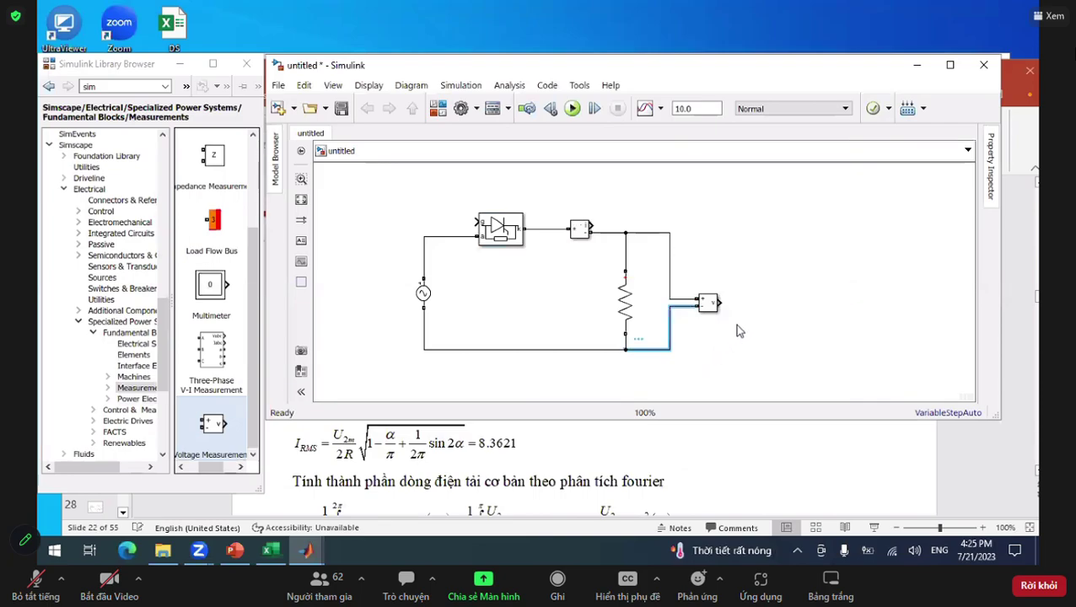
Copy the Voltage Measurement block at the load and paste the copy between the AC source and the resistor
{"action": "left_click", "coordinate": [713, 306]}
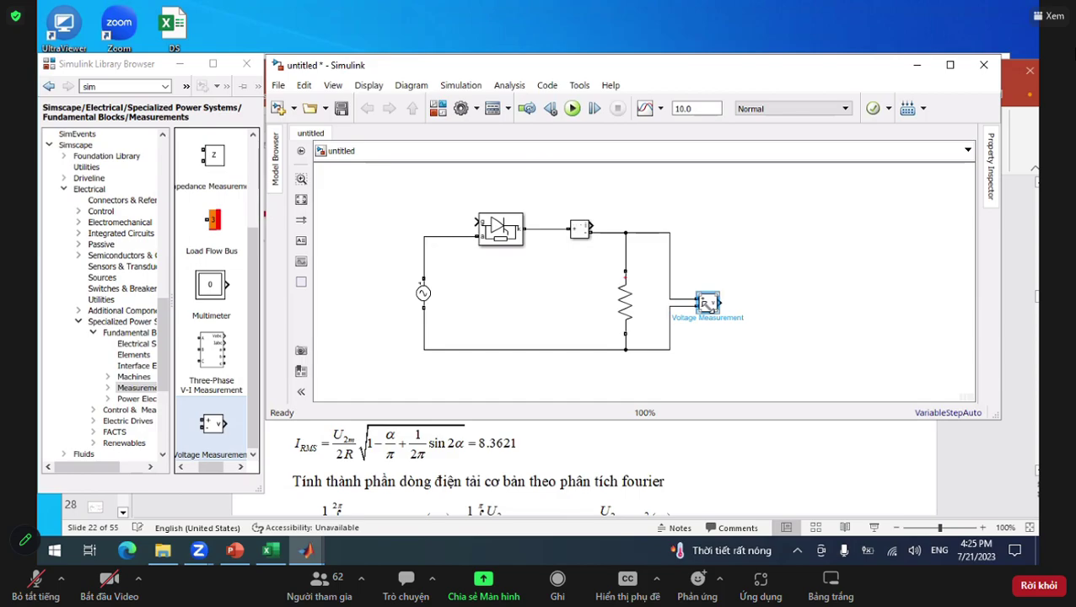
{"action": "right_click", "coordinate": [706, 304]}
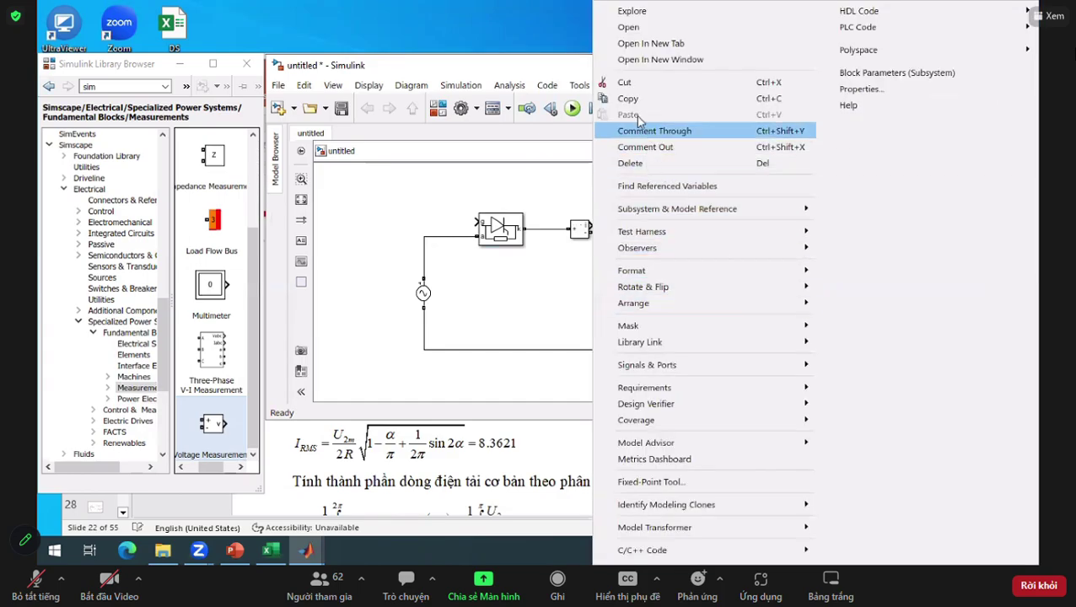
{"action": "left_click", "coordinate": [540, 303]}
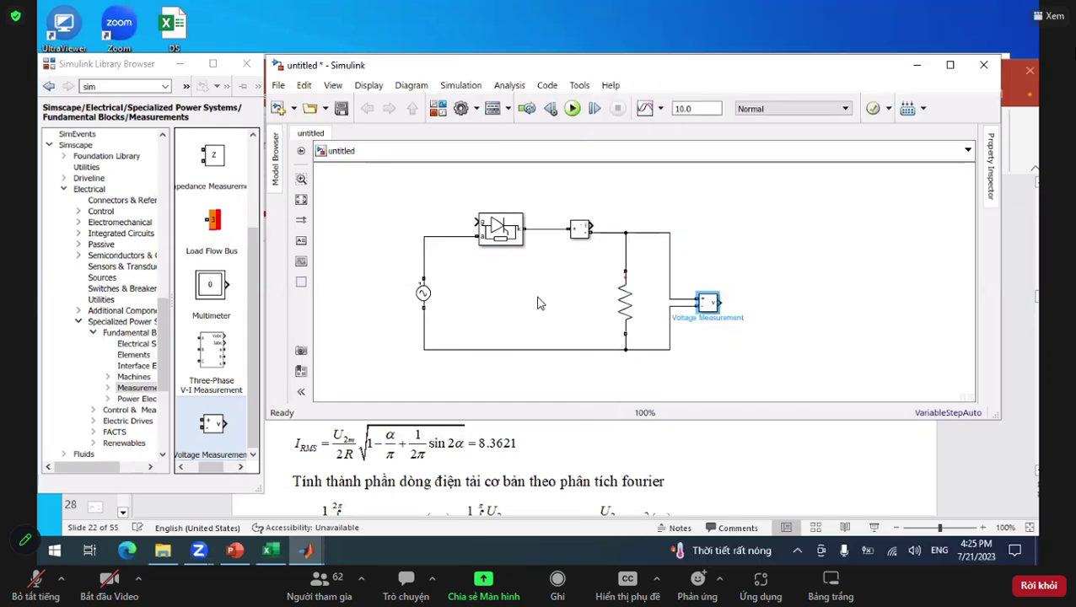
{"action": "right_click", "coordinate": [542, 137]}
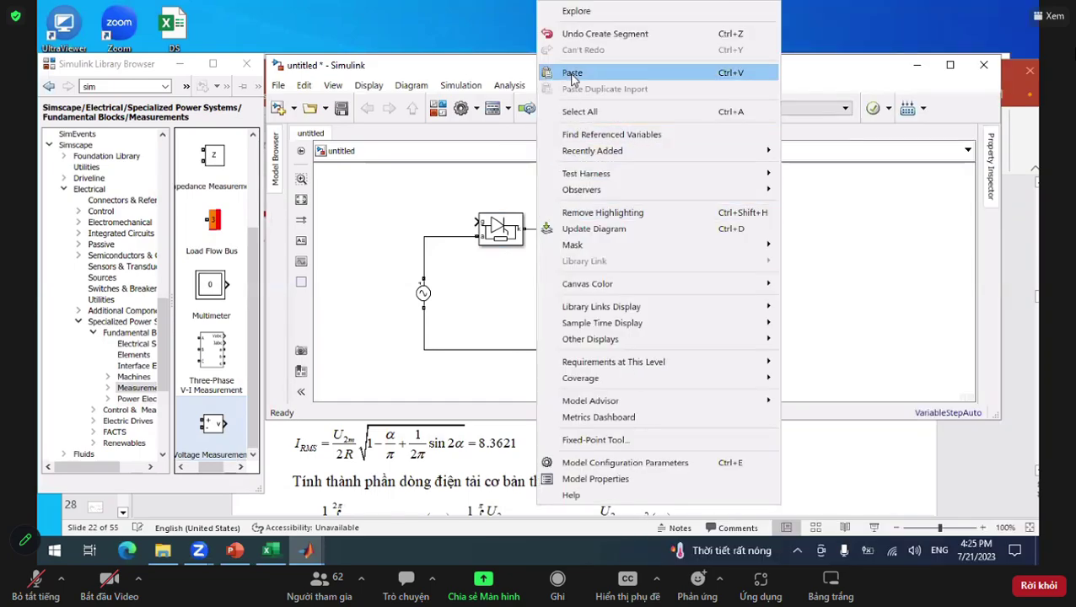
{"action": "left_click", "coordinate": [572, 75]}
Wire the + and - inputs of the copied Voltage Measurement block across the AC source
{"action": "left_click_drag", "start_coordinate": [540, 311], "coordinate": [450, 236]}
{"action": "double_click", "coordinate": [467, 314]}
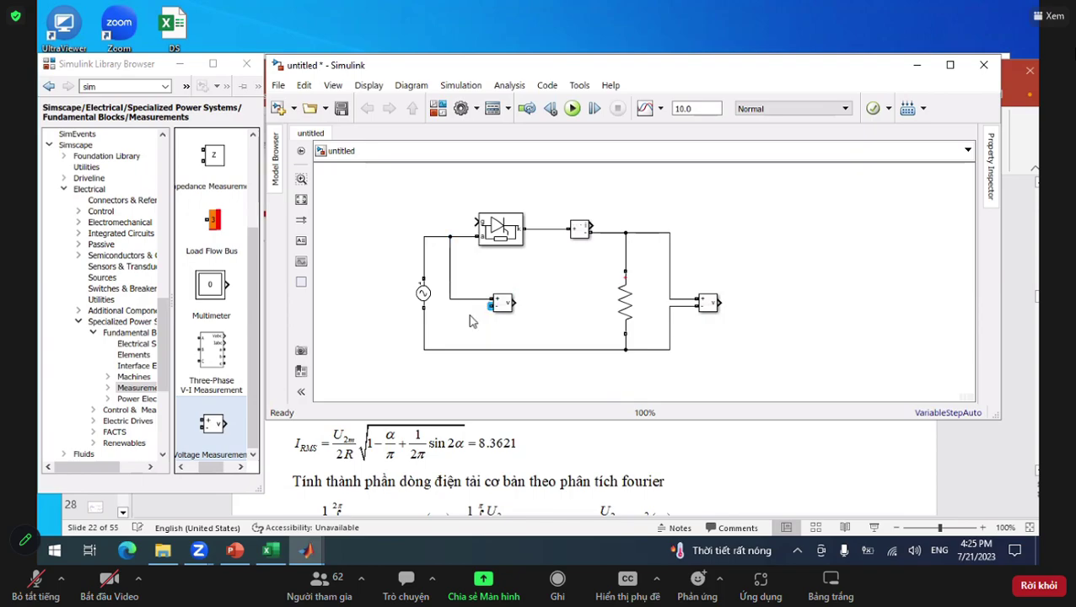
{"action": "left_click", "coordinate": [376, 235]}
{"action": "mouse_move", "coordinate": [492, 308]}
{"action": "left_mouse_down"}
{"action": "mouse_move", "coordinate": [462, 308]}
{"action": "mouse_move", "coordinate": [446, 324]}
{"action": "mouse_move", "coordinate": [452, 348]}
{"action": "left_mouse_up"}
Add two Scope blocks to the model from the Simulink Commonly Used Blocks library
{"action": "scroll", "coordinate": [146, 195], "scroll_direction": "up", "scroll_amount": 8}
{"action": "scroll", "coordinate": [146, 196], "scroll_direction": "up", "scroll_amount": 8}
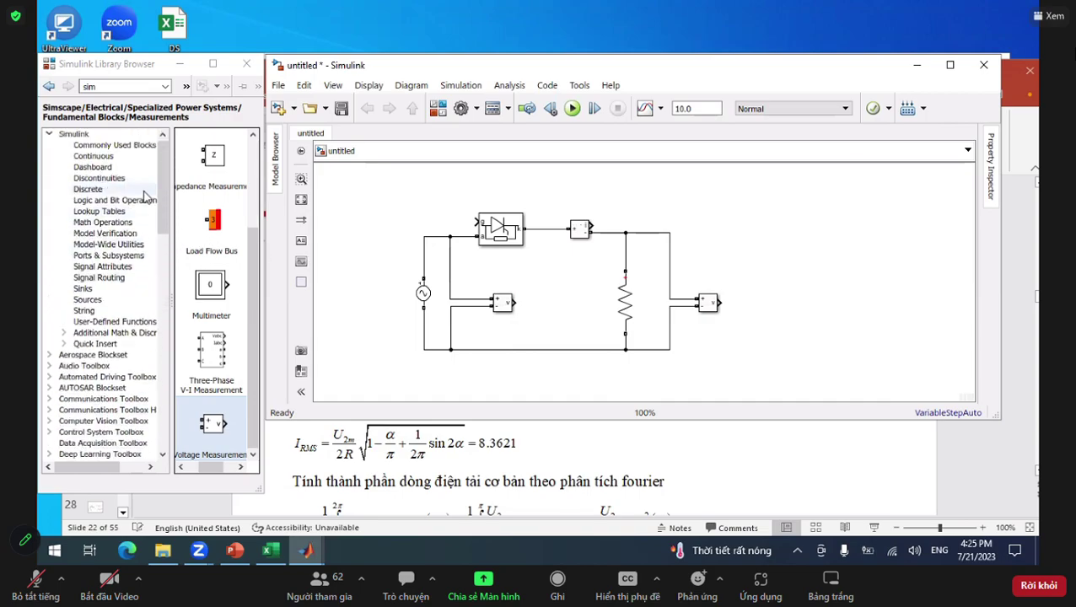
{"action": "left_click", "coordinate": [132, 145]}
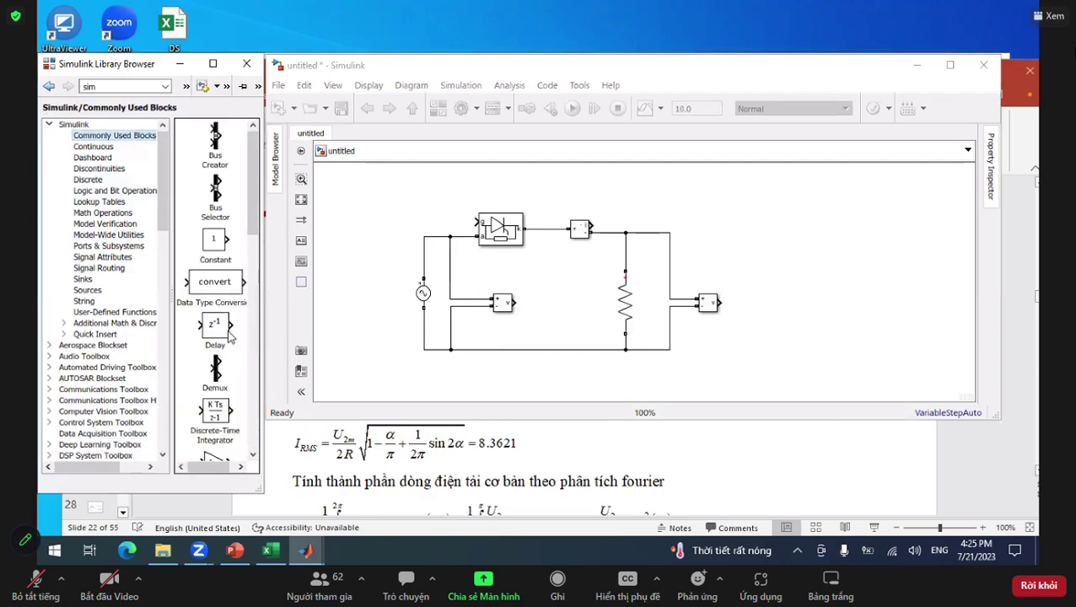
{"action": "scroll", "coordinate": [228, 338], "scroll_direction": "down", "scroll_amount": 6}
{"action": "scroll", "coordinate": [228, 337], "scroll_direction": "down", "scroll_amount": 4}
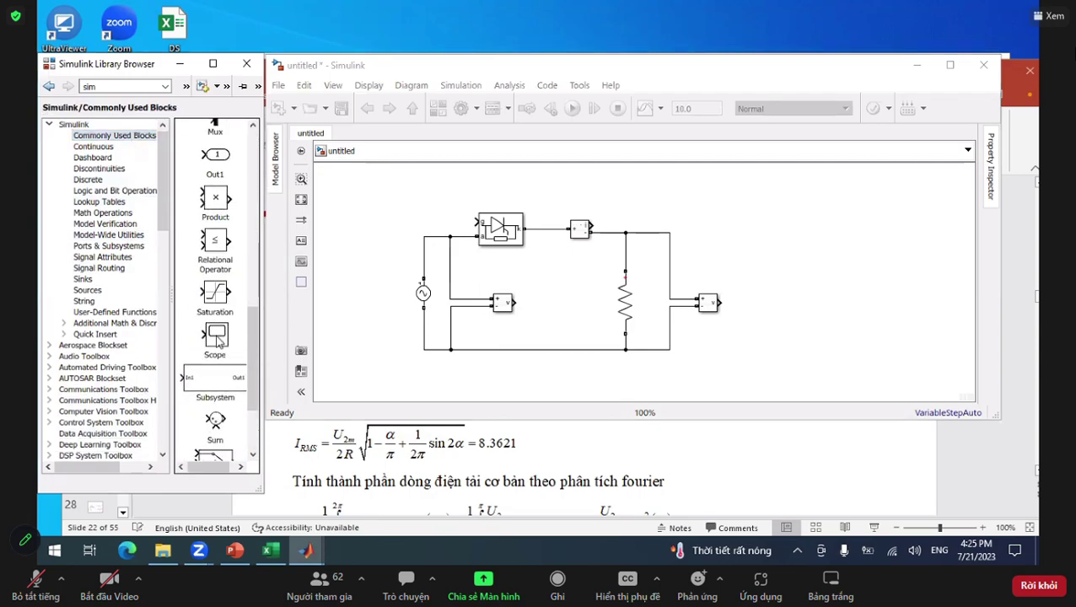
{"action": "left_click", "coordinate": [218, 339]}
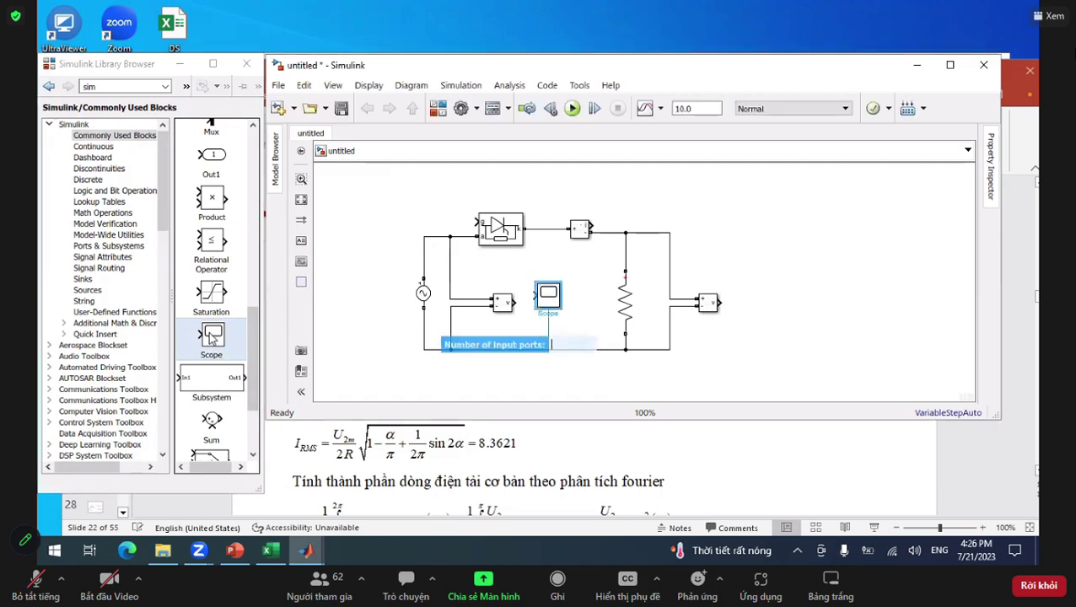
{"action": "left_click_drag", "start_coordinate": [217, 336], "coordinate": [460, 312]}
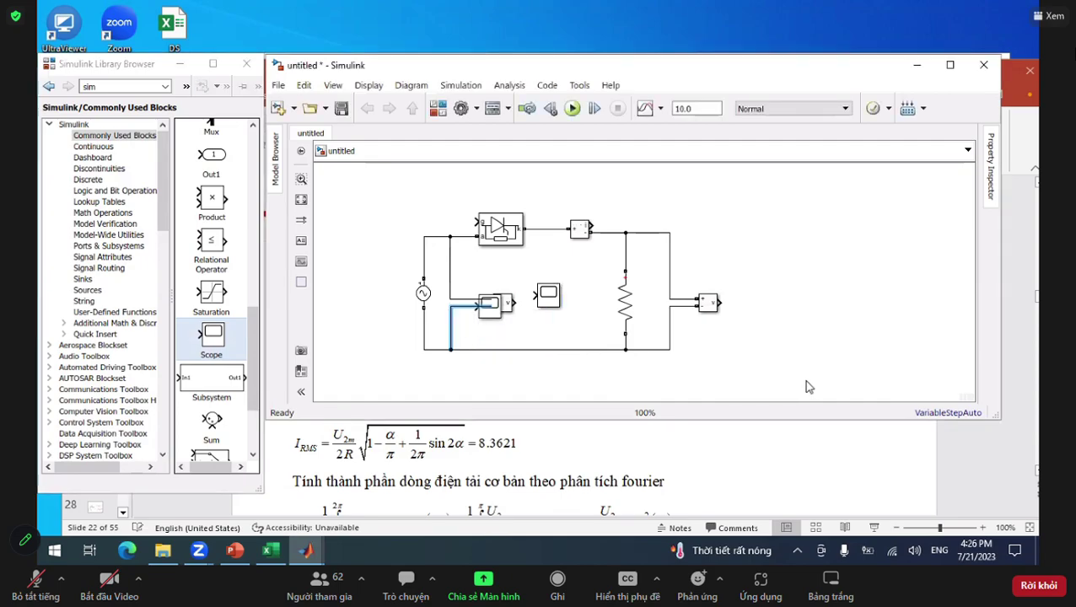
Move the second Scope beside the load's Voltage Measurement block, and connect each Scope to the output of its neighbouring Voltage Measurement block
{"action": "mouse_move", "coordinate": [488, 321]}
{"action": "left_mouse_down"}
{"action": "mouse_move", "coordinate": [559, 313]}
{"action": "mouse_move", "coordinate": [573, 327]}
{"action": "left_mouse_up"}
{"action": "double_click", "coordinate": [797, 320]}
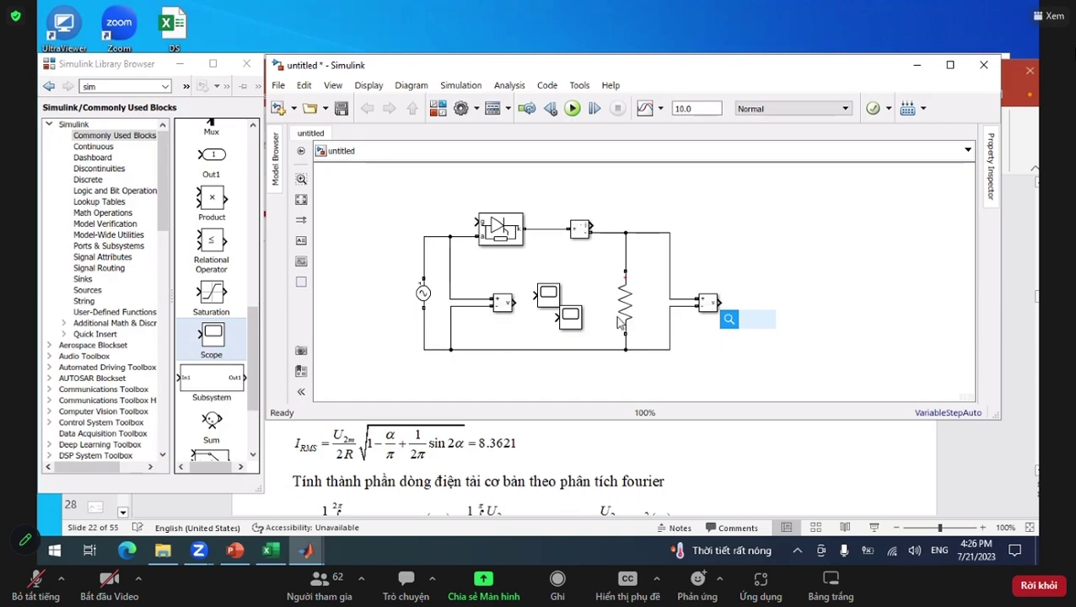
{"action": "left_click", "coordinate": [568, 317]}
{"action": "left_click", "coordinate": [570, 316]}
{"action": "key", "text": "ctrl+x"}
{"action": "key", "text": "ctrl+v"}
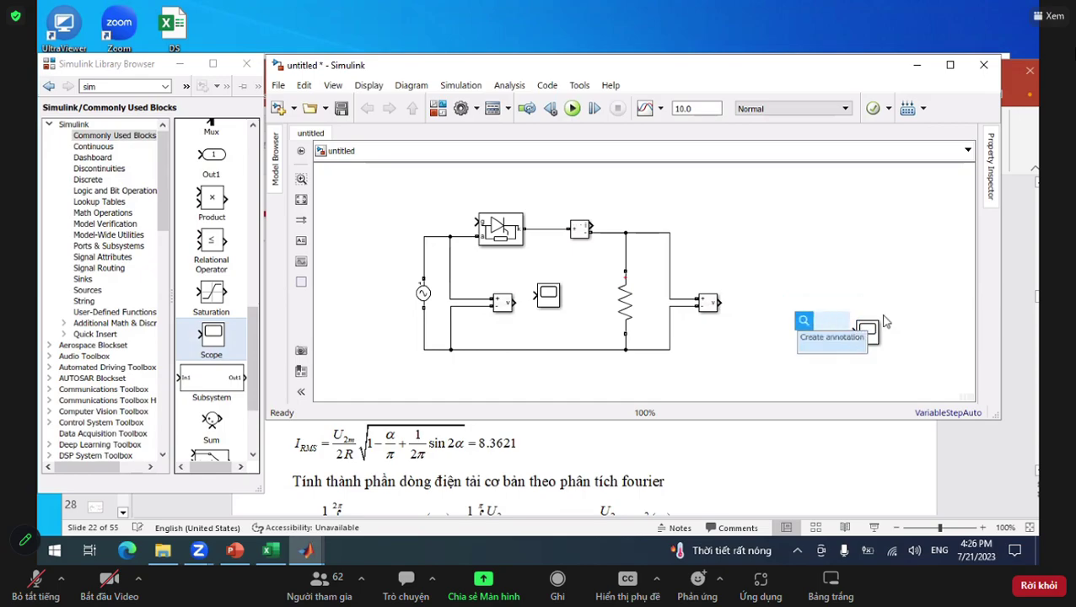
{"action": "left_click_drag", "start_coordinate": [863, 336], "coordinate": [755, 307]}
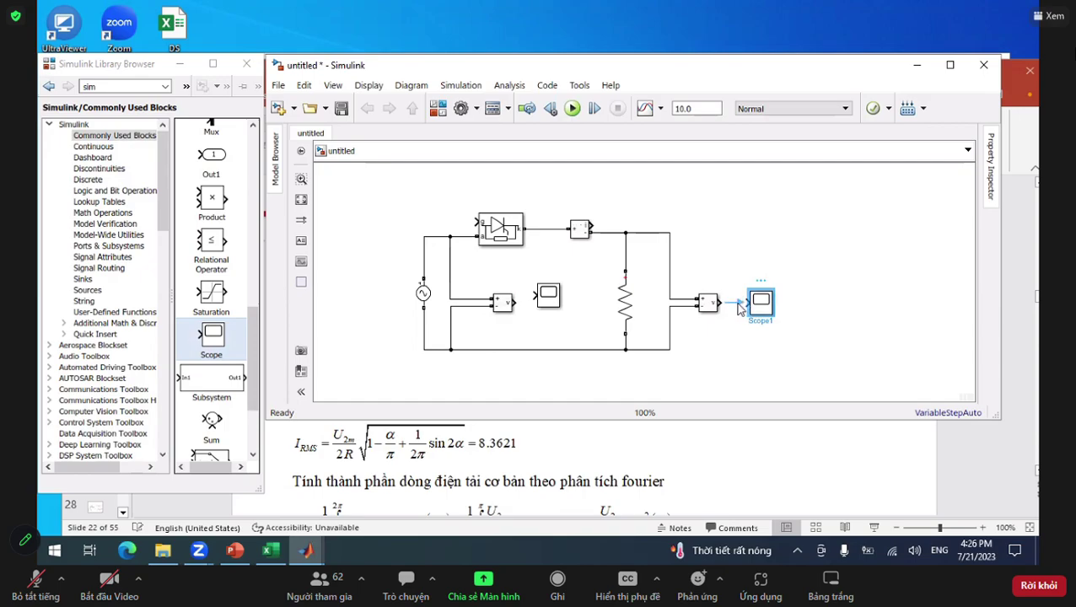
{"action": "left_click", "coordinate": [736, 305]}
{"action": "left_click", "coordinate": [542, 304]}
Add a third Scope above the resistor and connect it to the Current Measurement block's output
{"action": "left_click_drag", "start_coordinate": [218, 339], "coordinate": [635, 209]}
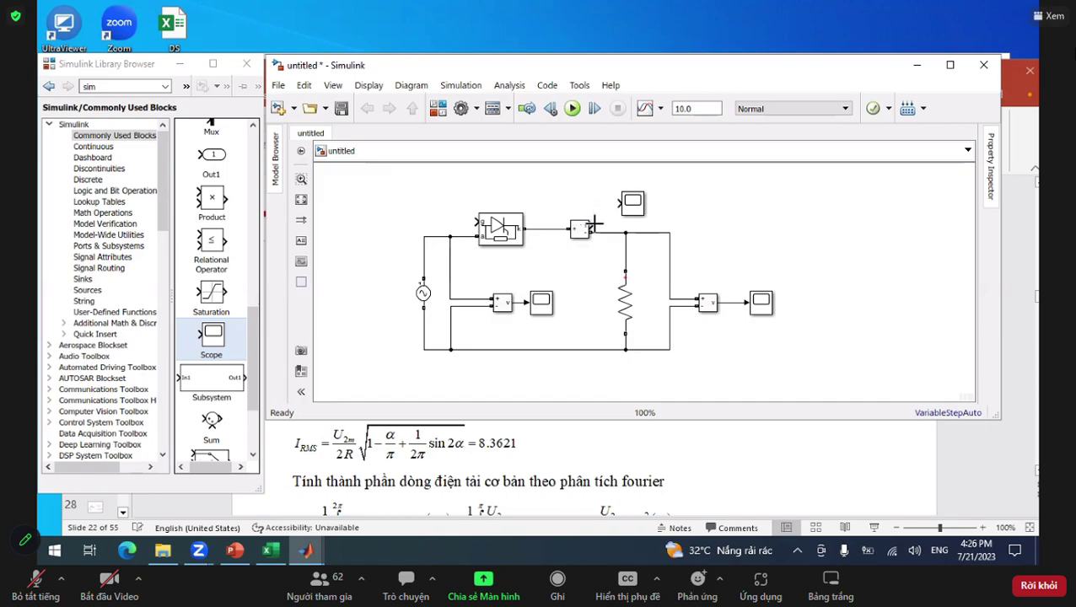
{"action": "left_click_drag", "start_coordinate": [594, 223], "coordinate": [621, 202]}
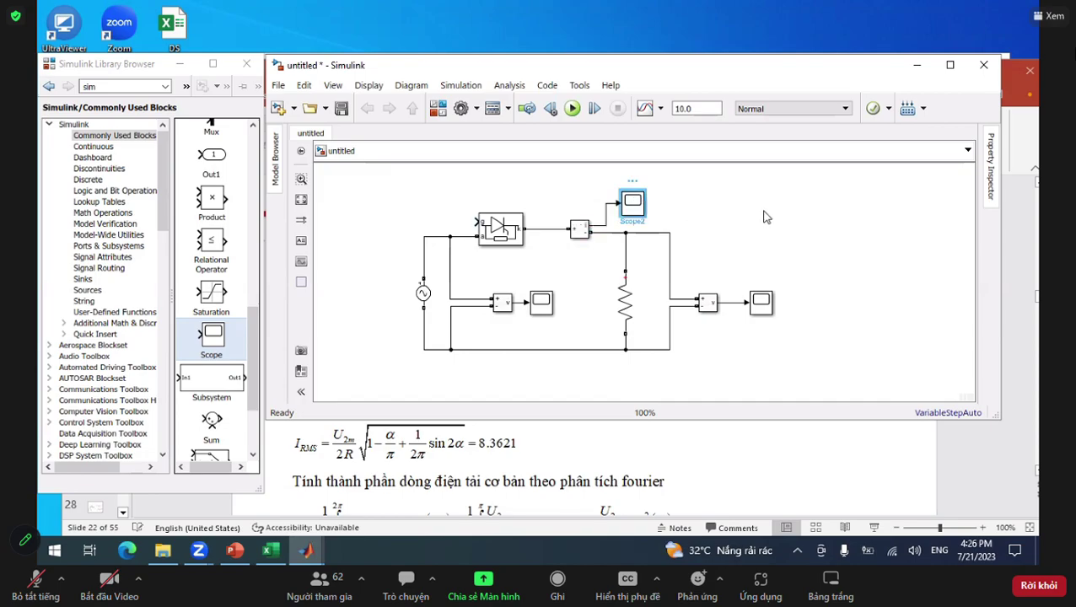
{"action": "left_click", "coordinate": [801, 236]}
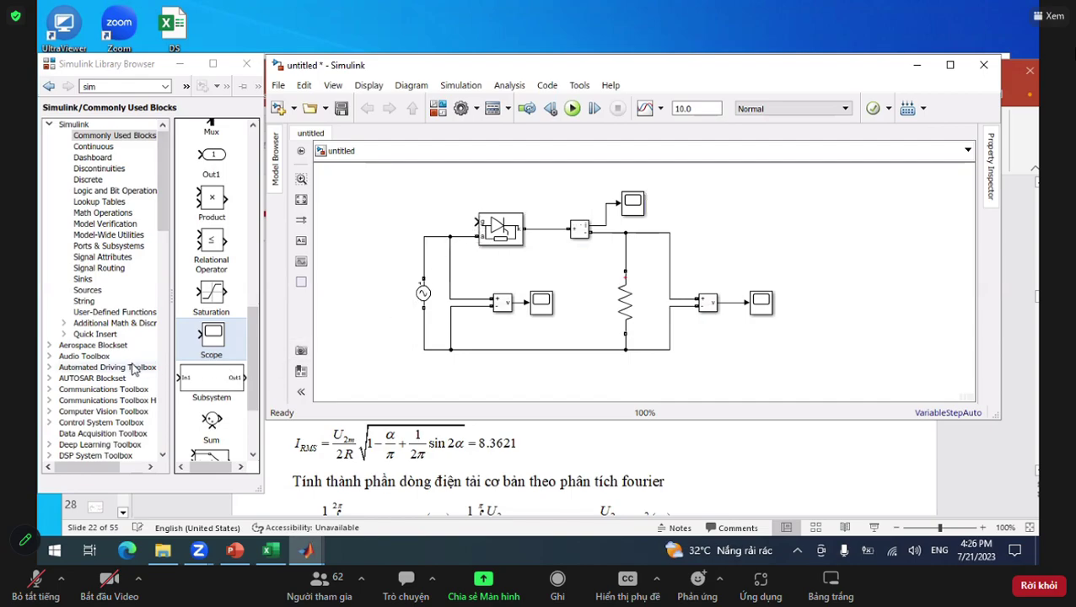
Locate the Pulse Generator block in the Simulink Sources library
{"action": "left_click", "coordinate": [89, 291]}
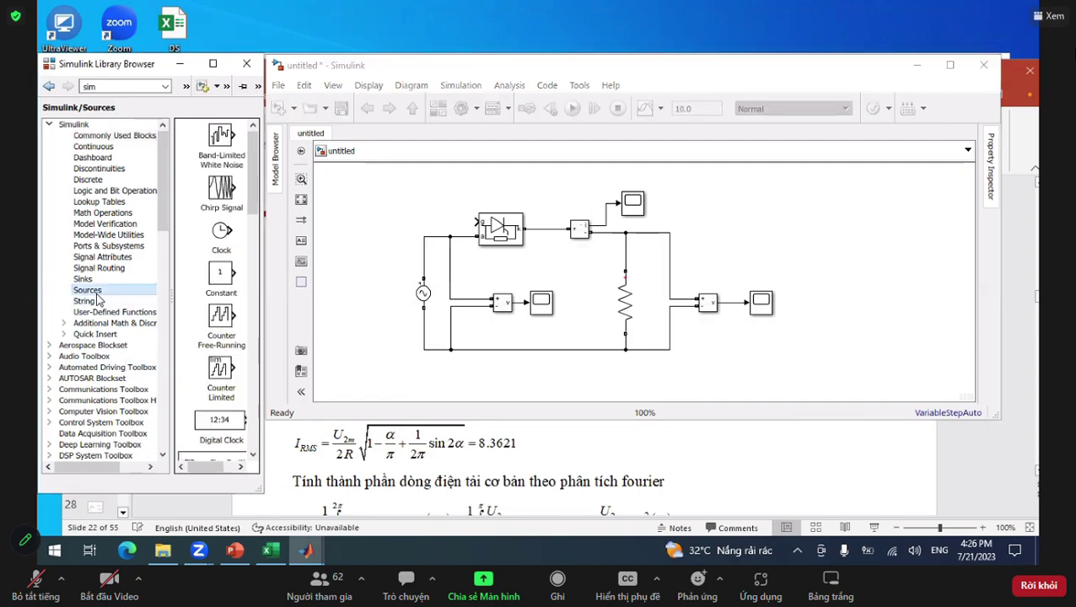
{"action": "scroll", "coordinate": [184, 313], "scroll_direction": "down", "scroll_amount": 3}
{"action": "scroll", "coordinate": [184, 313], "scroll_direction": "down", "scroll_amount": 5}
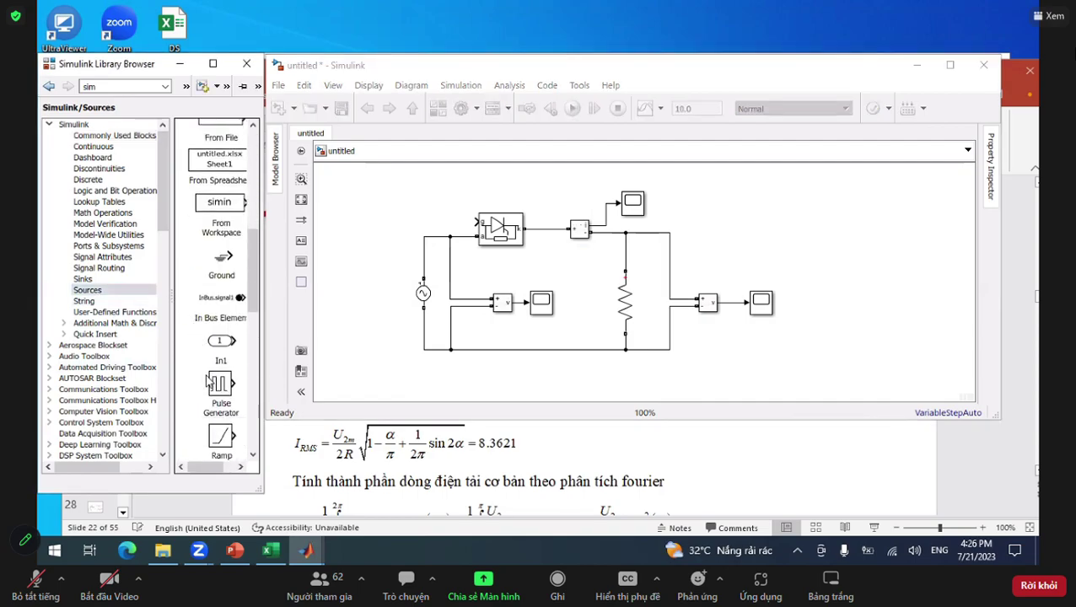
{"action": "double_click", "coordinate": [240, 385]}
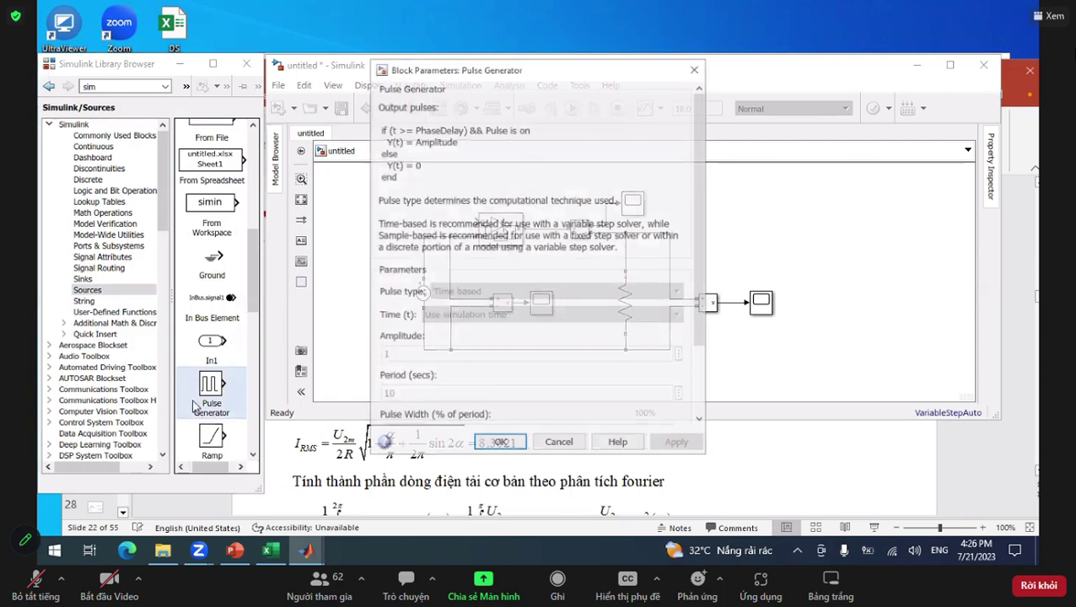
{"action": "left_click", "coordinate": [309, 553]}
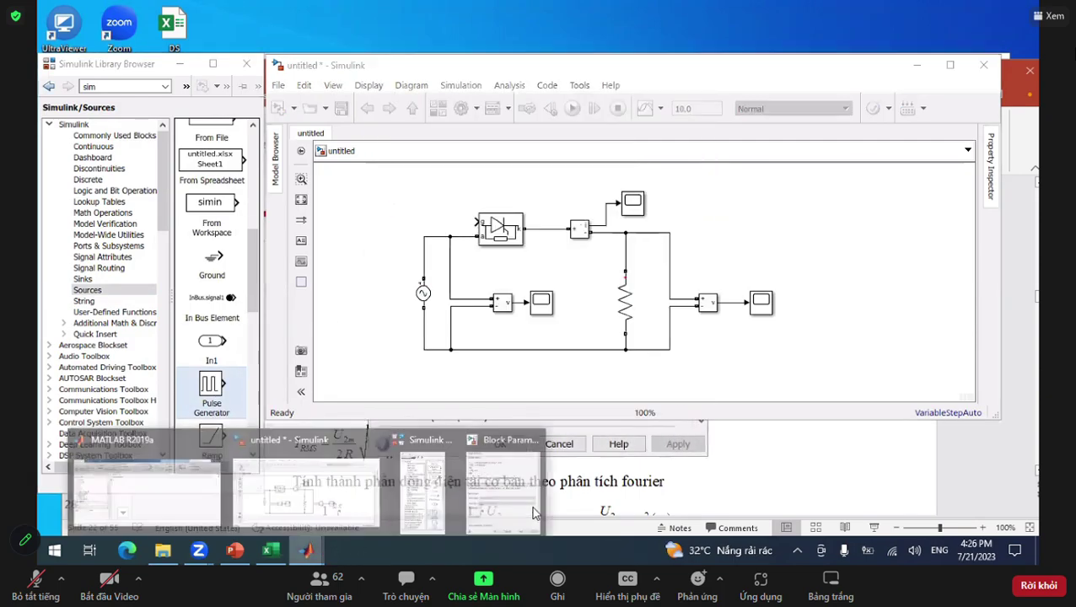
{"action": "left_click", "coordinate": [523, 493]}
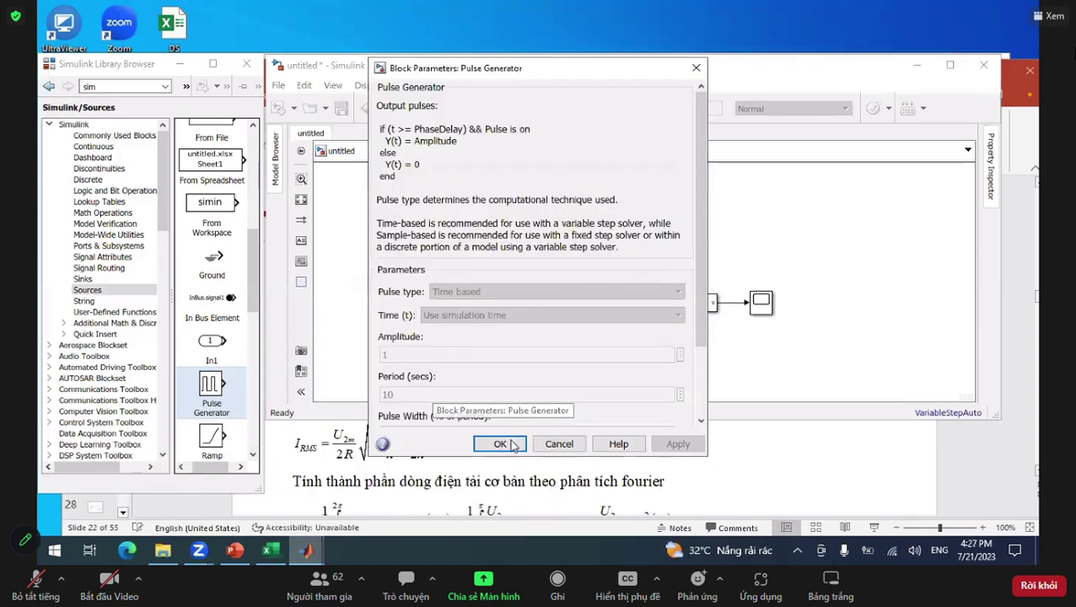
{"action": "left_click", "coordinate": [462, 493]}
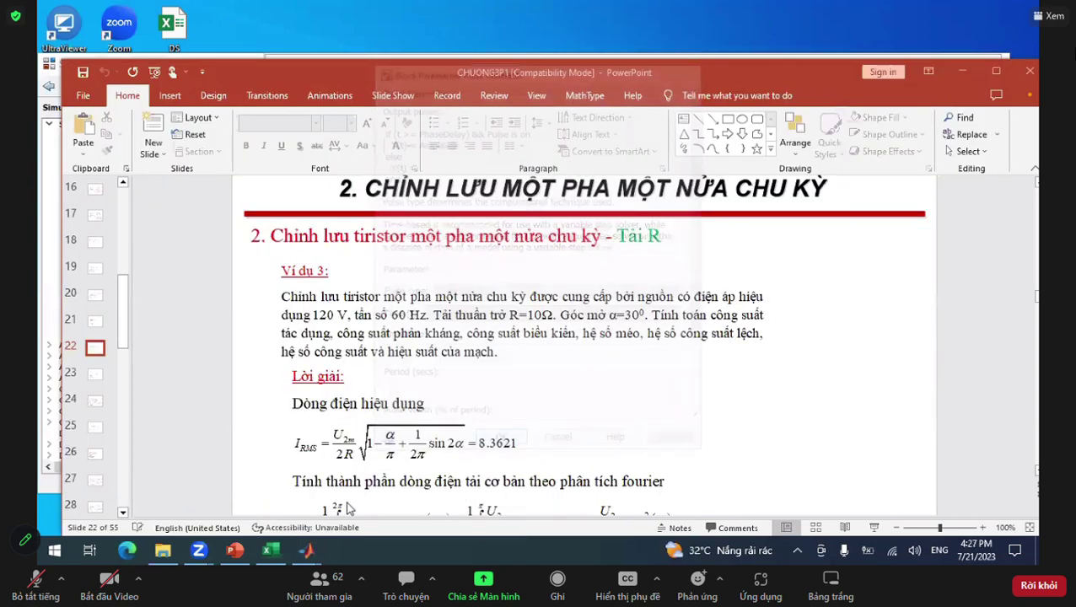
{"action": "mouse_move", "coordinate": [309, 553]}
{"action": "left_click", "coordinate": [349, 487]}
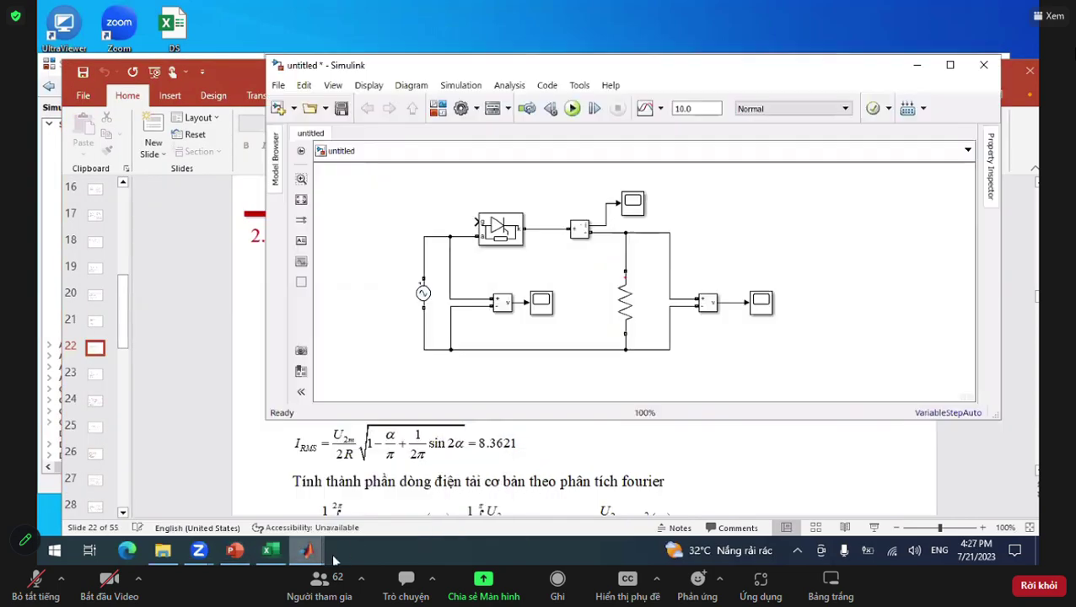
{"action": "left_click", "coordinate": [497, 511]}
Place a Pulse Generator block above the AC source and wire its output to the thyristor's gate input
{"action": "mouse_move", "coordinate": [212, 389]}
{"action": "left_mouse_down"}
{"action": "mouse_move", "coordinate": [337, 337]}
{"action": "mouse_move", "coordinate": [413, 213]}
{"action": "mouse_move", "coordinate": [472, 217]}
{"action": "mouse_move", "coordinate": [444, 209]}
{"action": "mouse_move", "coordinate": [474, 224]}
{"action": "mouse_move", "coordinate": [445, 211]}
{"action": "mouse_move", "coordinate": [466, 229]}
{"action": "mouse_move", "coordinate": [477, 221]}
{"action": "left_mouse_up"}
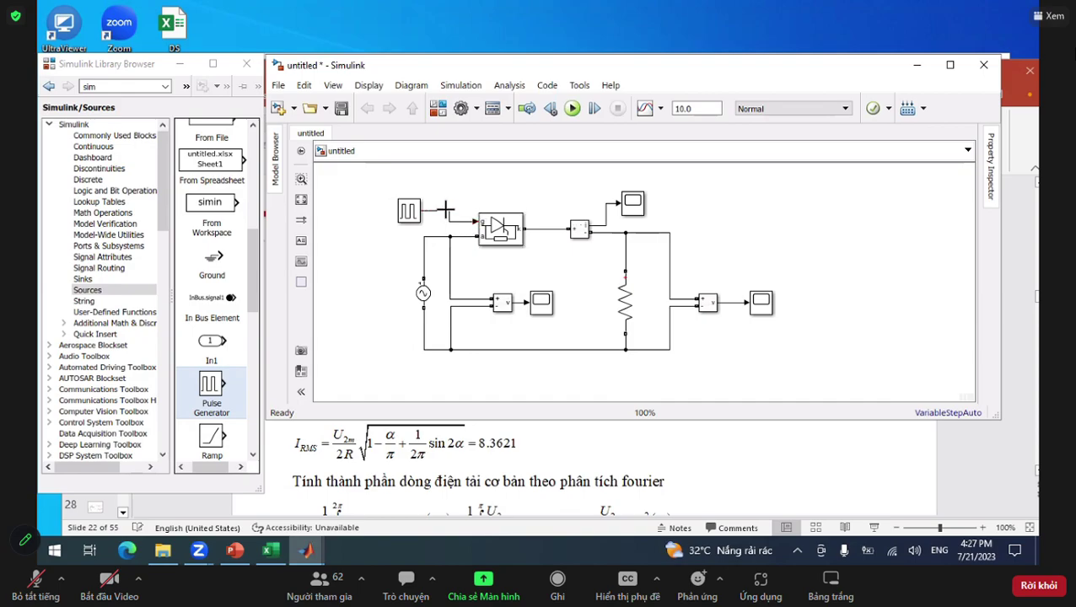
{"action": "left_click", "coordinate": [410, 211]}
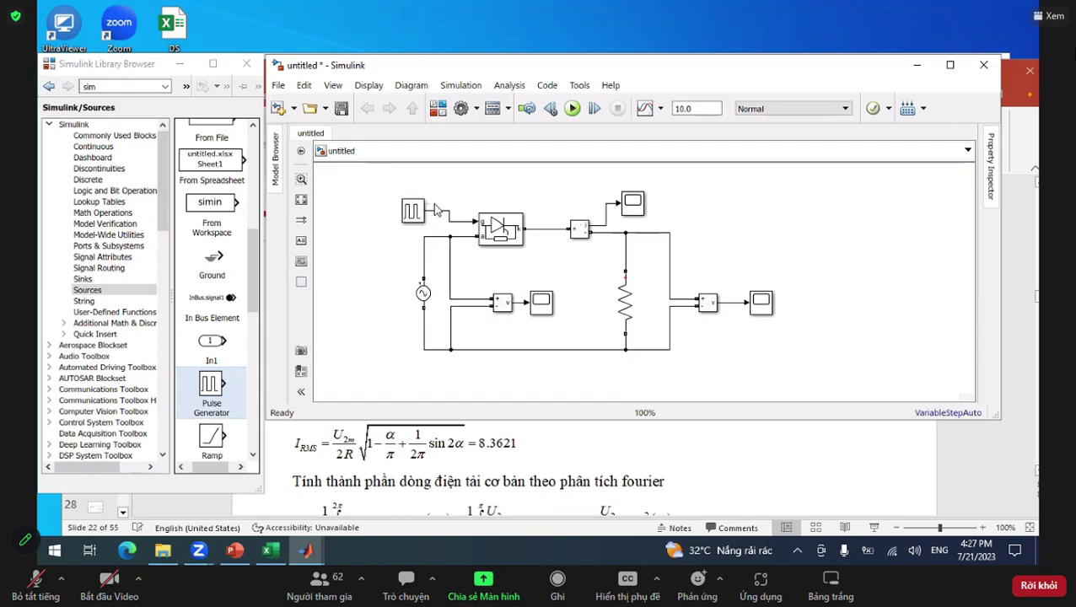
{"action": "left_click_drag", "start_coordinate": [411, 213], "coordinate": [418, 197]}
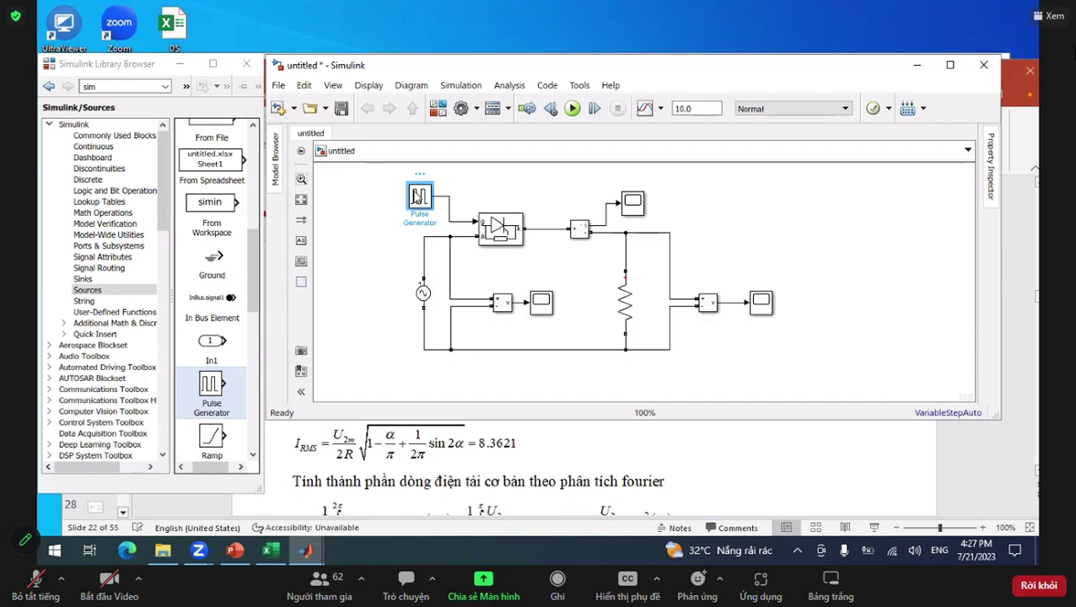
Set the Pulse Generator's pulse width to 50 % and its period to 1/60 s
{"action": "double_click", "coordinate": [420, 198]}
{"action": "scroll", "coordinate": [651, 278], "scroll_direction": "down", "scroll_amount": 3}
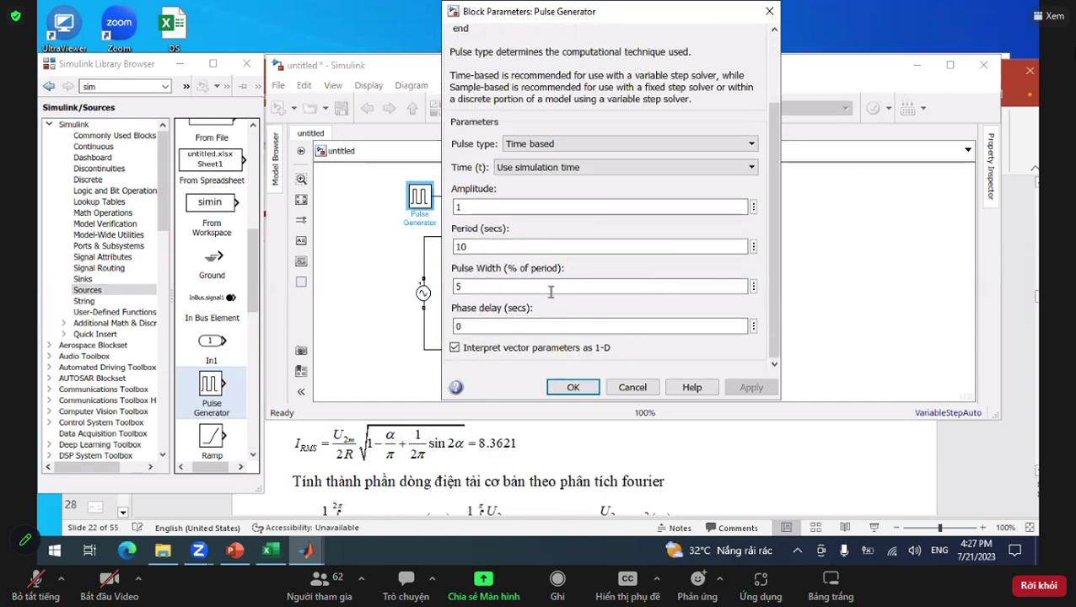
{"action": "left_click", "coordinate": [560, 286]}
{"action": "double_click", "coordinate": [489, 286]}
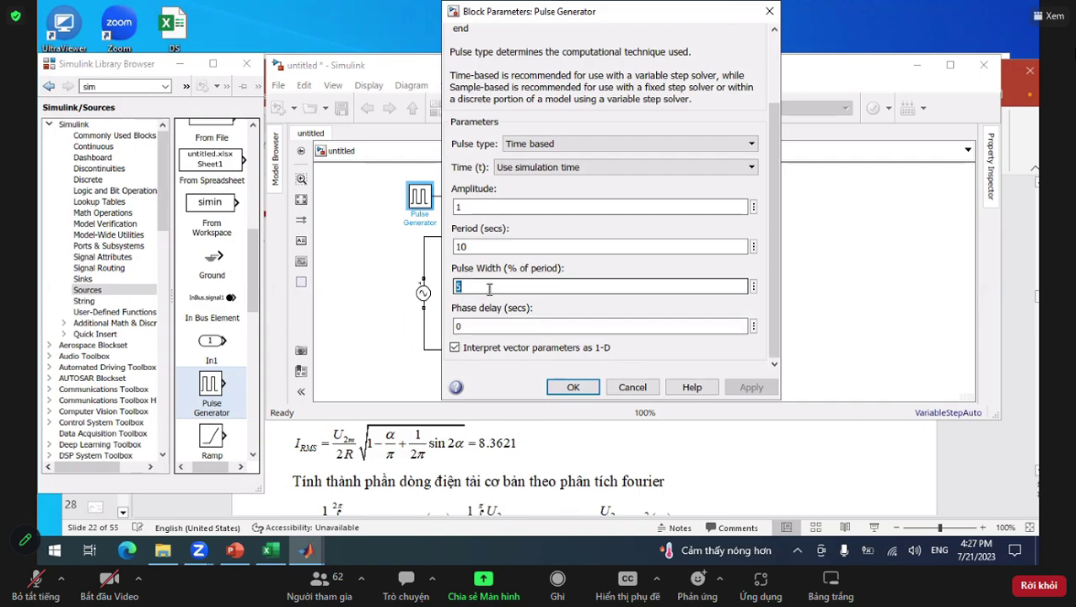
{"action": "type", "text": "50"}
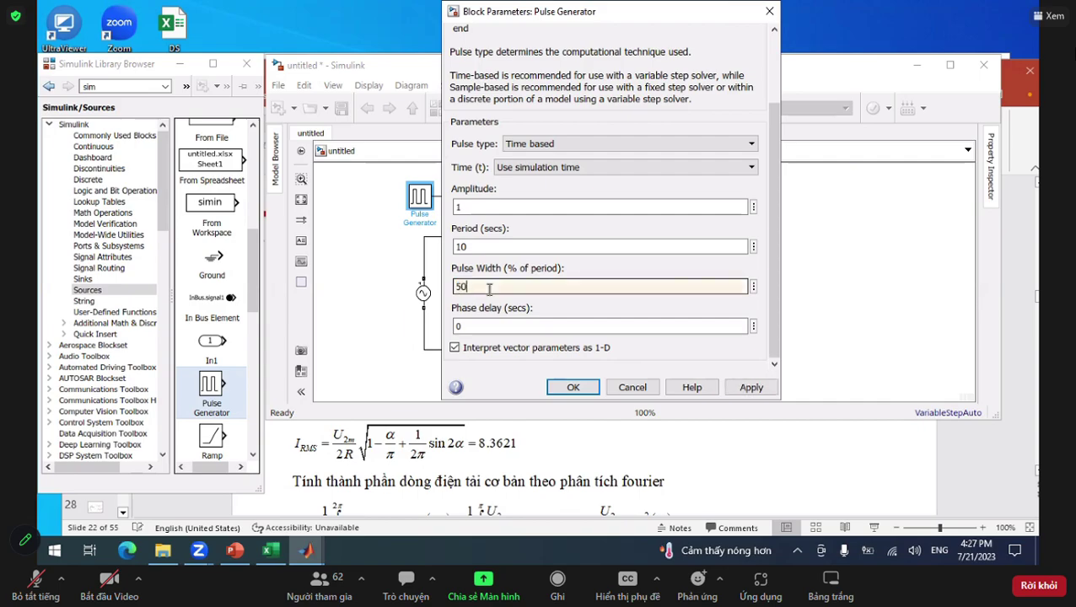
{"action": "double_click", "coordinate": [497, 247]}
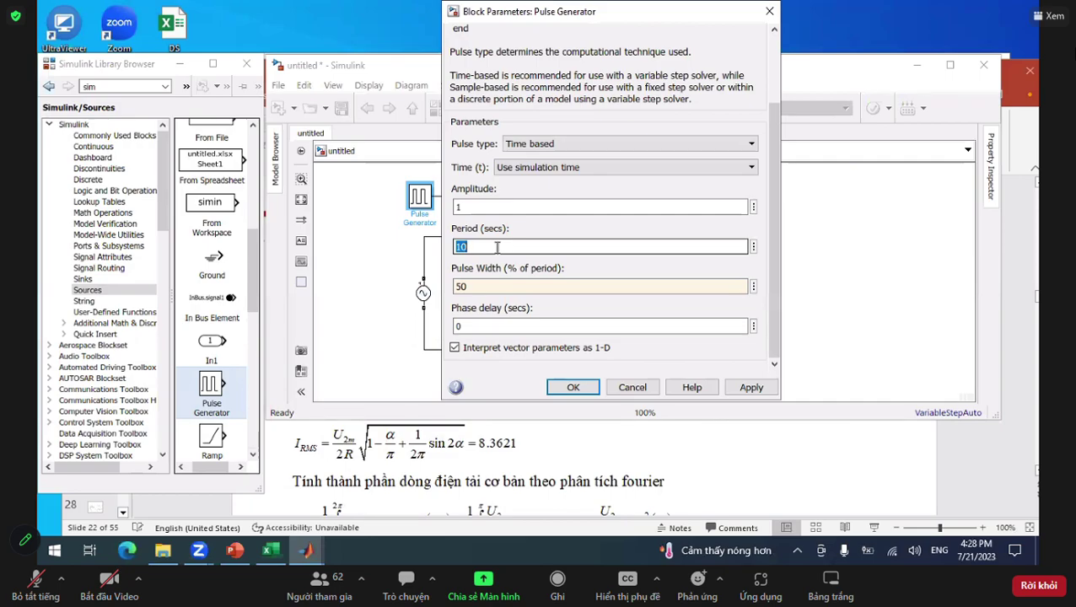
{"action": "type", "text": "1/60"}
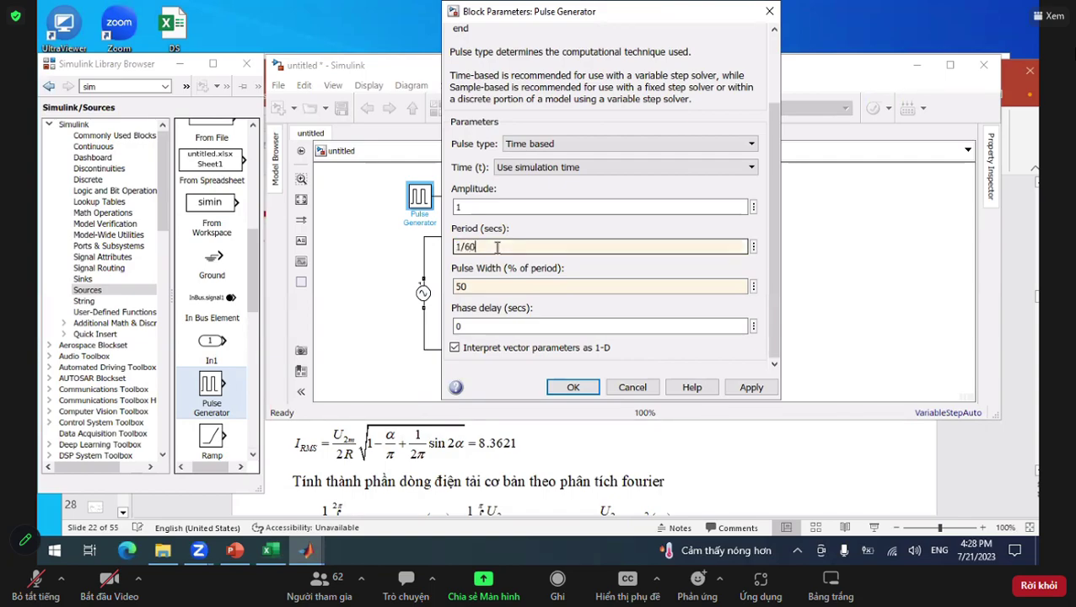
Set the Pulse Generator's phase delay to (1/60)*(30/360) seconds
{"action": "key", "text": "Tab"}
{"action": "key", "text": "Tab"}
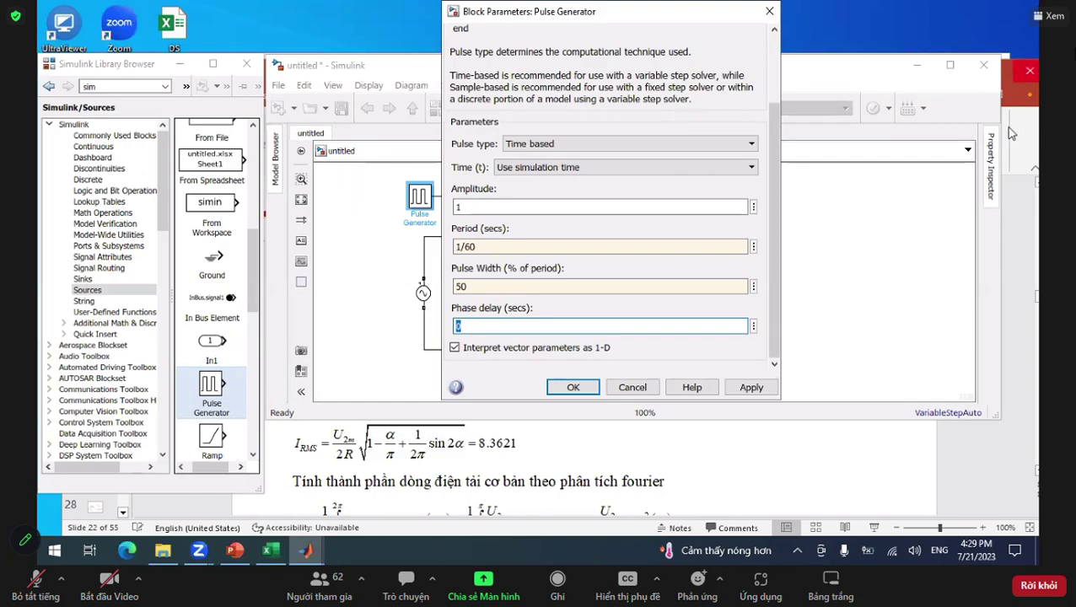
{"action": "type", "text": "(1/"}
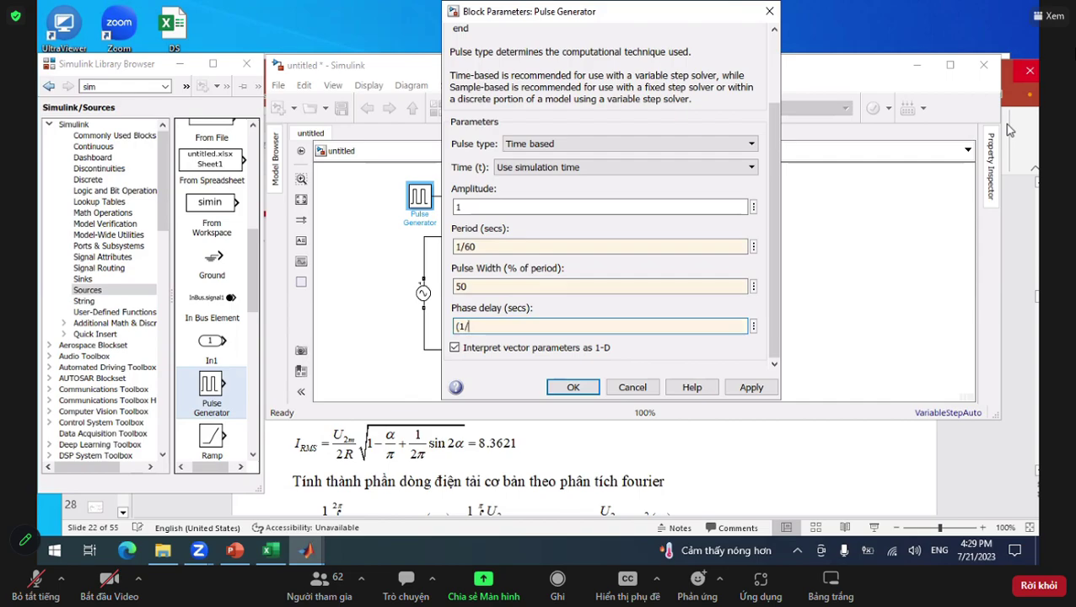
{"action": "type", "text": "60)*("}
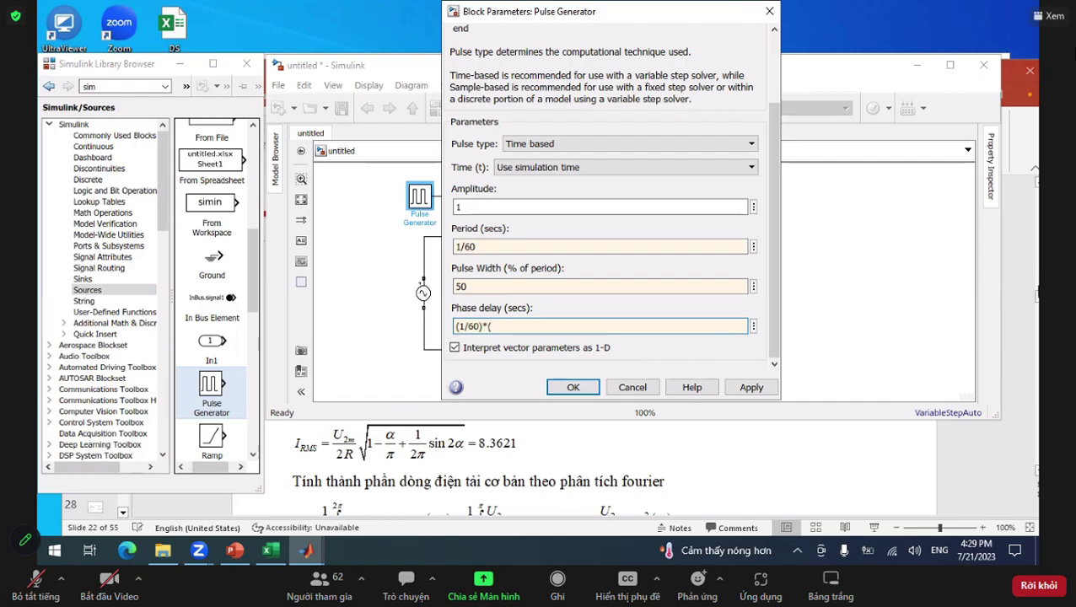
{"action": "type", "text": "30/360"}
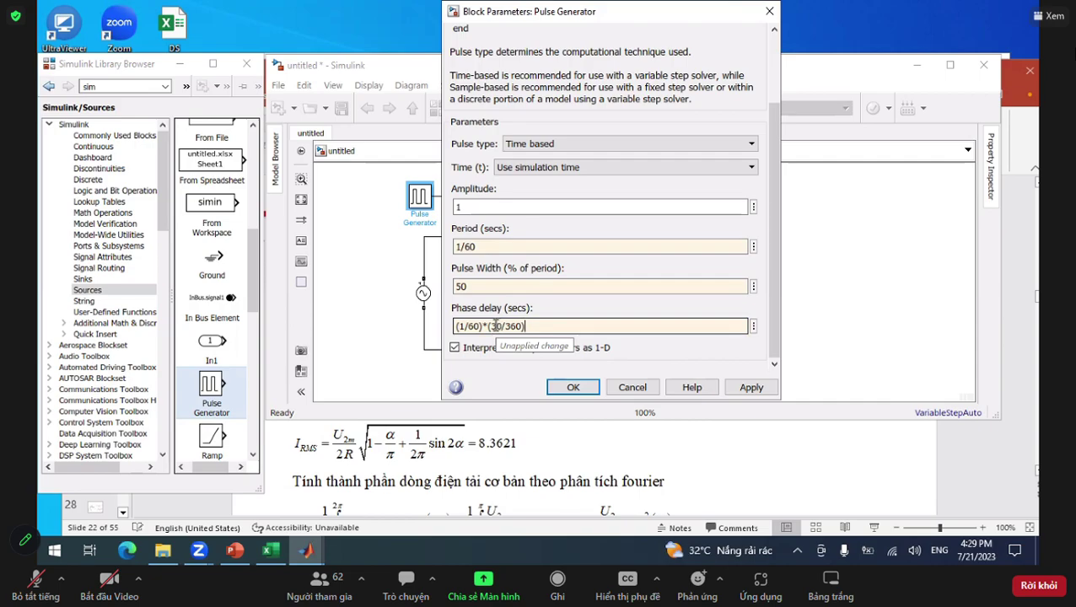
Accept the Pulse Generator settings and locate the powergui block in the Specialized Power Systems Fundamental Blocks library
{"action": "left_click", "coordinate": [572, 387]}
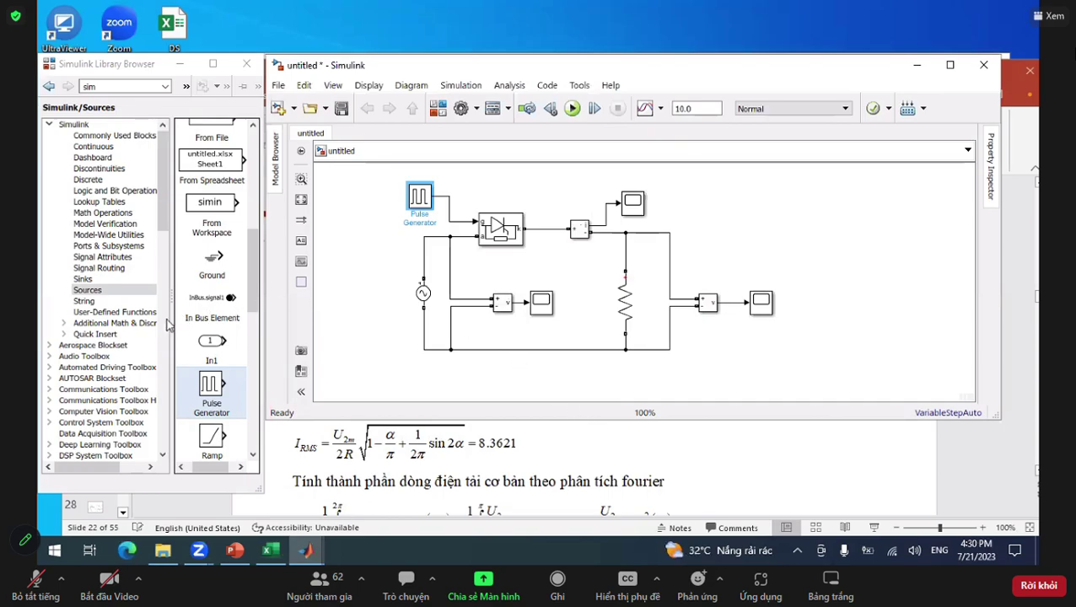
{"action": "scroll", "coordinate": [149, 328], "scroll_direction": "down", "scroll_amount": 20}
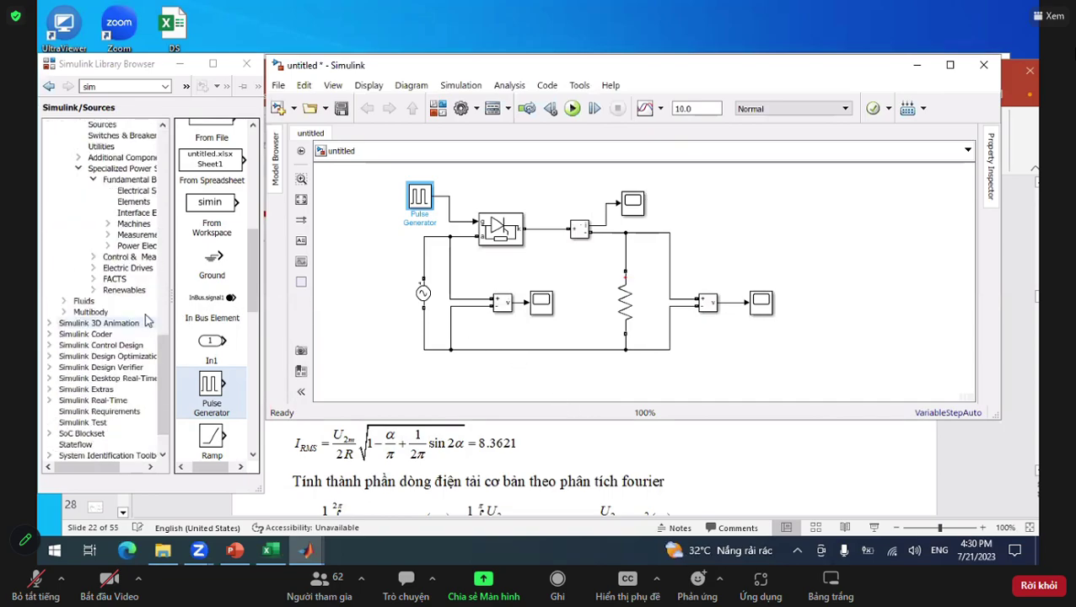
{"action": "left_click", "coordinate": [126, 171]}
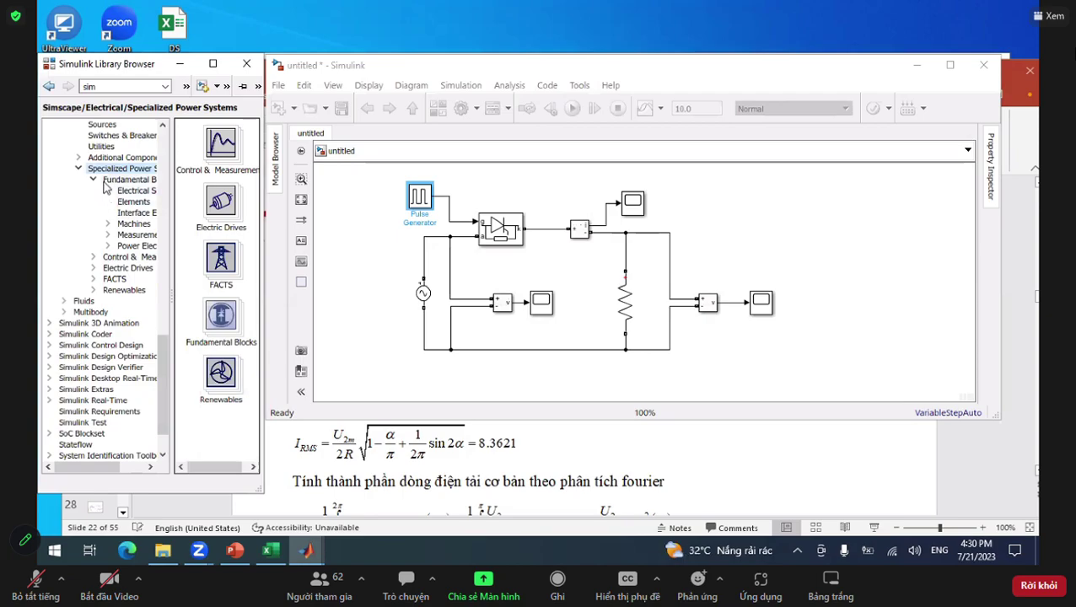
{"action": "left_click", "coordinate": [105, 182]}
{"action": "scroll", "coordinate": [189, 275], "scroll_direction": "down", "scroll_amount": 3}
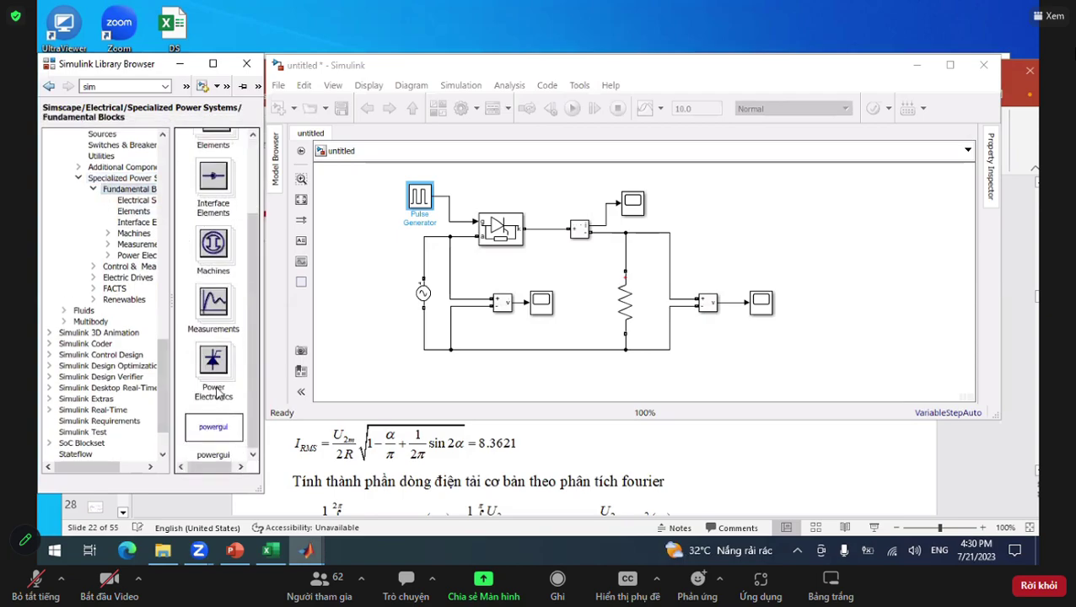
Add a powergui block to the model and place it in the empty area above the load voltage scope
{"action": "left_click", "coordinate": [349, 305]}
{"action": "double_click", "coordinate": [347, 268]}
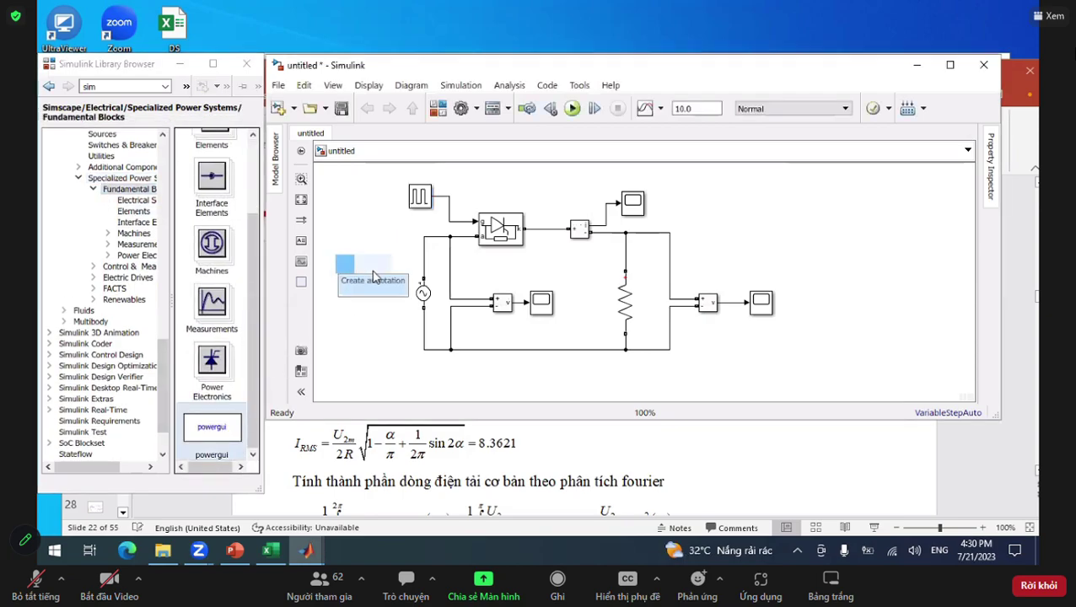
{"action": "double_click", "coordinate": [337, 349]}
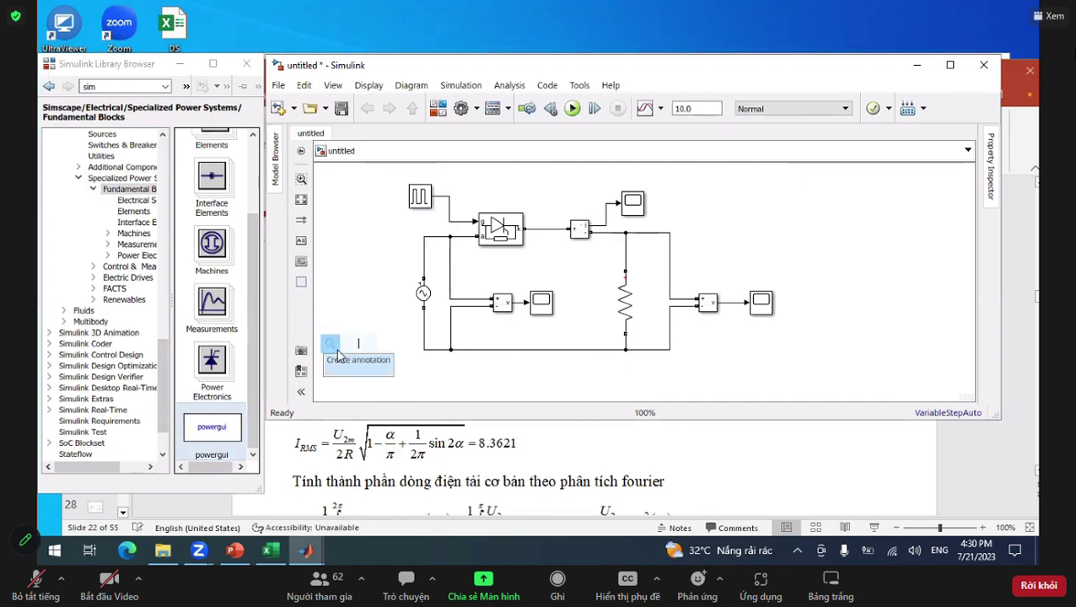
{"action": "mouse_move", "coordinate": [211, 428]}
{"action": "left_mouse_down"}
{"action": "mouse_move", "coordinate": [335, 283]}
{"action": "mouse_move", "coordinate": [371, 263]}
{"action": "left_mouse_up"}
{"action": "left_click", "coordinate": [319, 382]}
{"action": "right_click", "coordinate": [200, 429]}
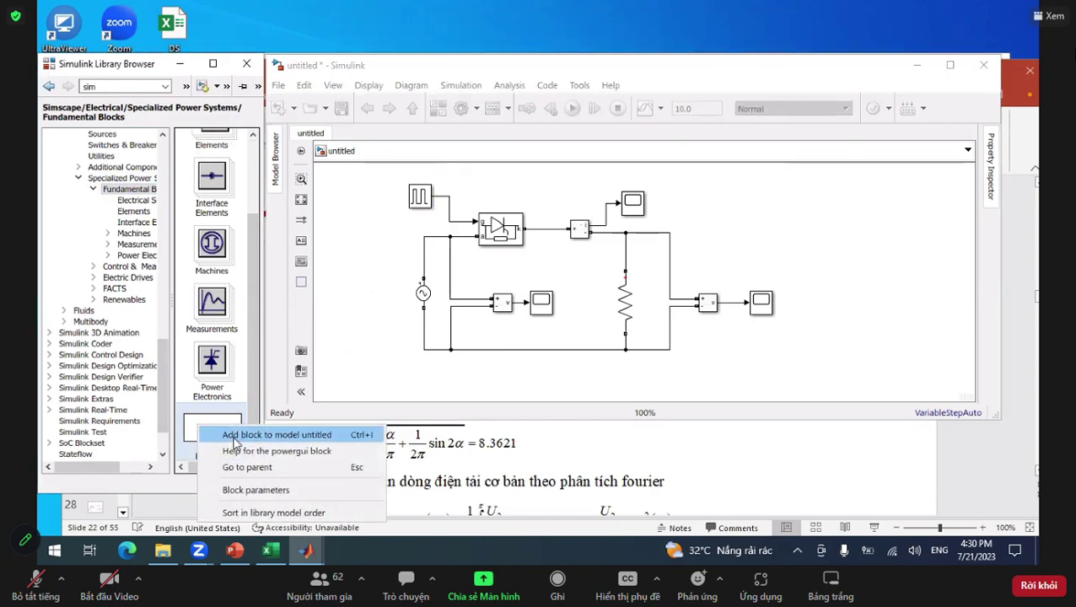
{"action": "left_click", "coordinate": [235, 437]}
{"action": "left_click", "coordinate": [648, 281]}
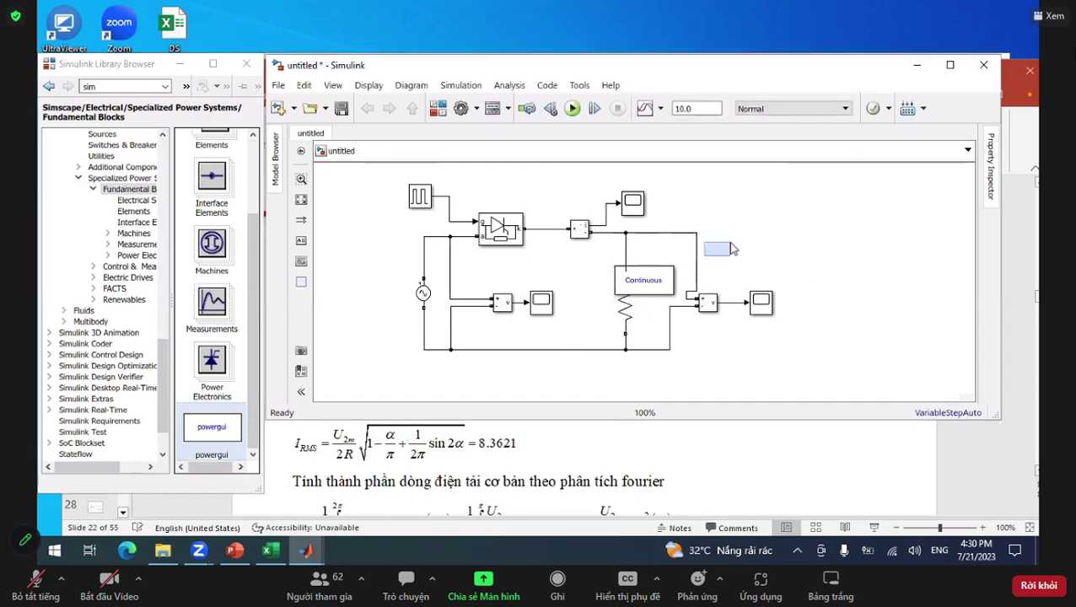
{"action": "left_click_drag", "start_coordinate": [648, 282], "coordinate": [775, 202]}
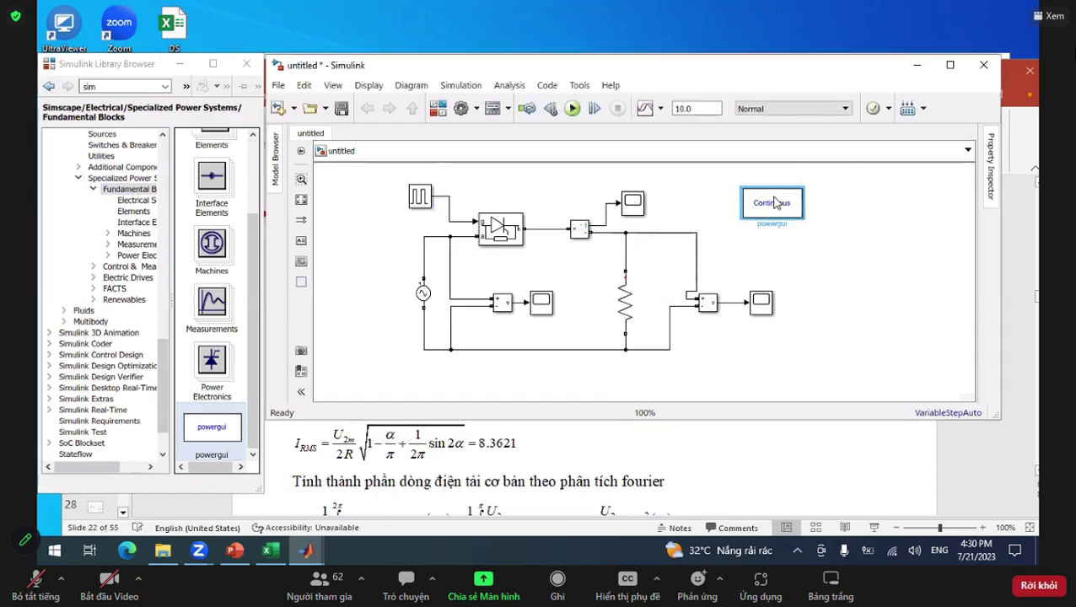
Reroute the wire from the load node to the load voltage measurement's positive input so it runs without a kink
{"action": "left_click_drag", "start_coordinate": [696, 244], "coordinate": [686, 244]}
{"action": "left_click", "coordinate": [678, 246]}
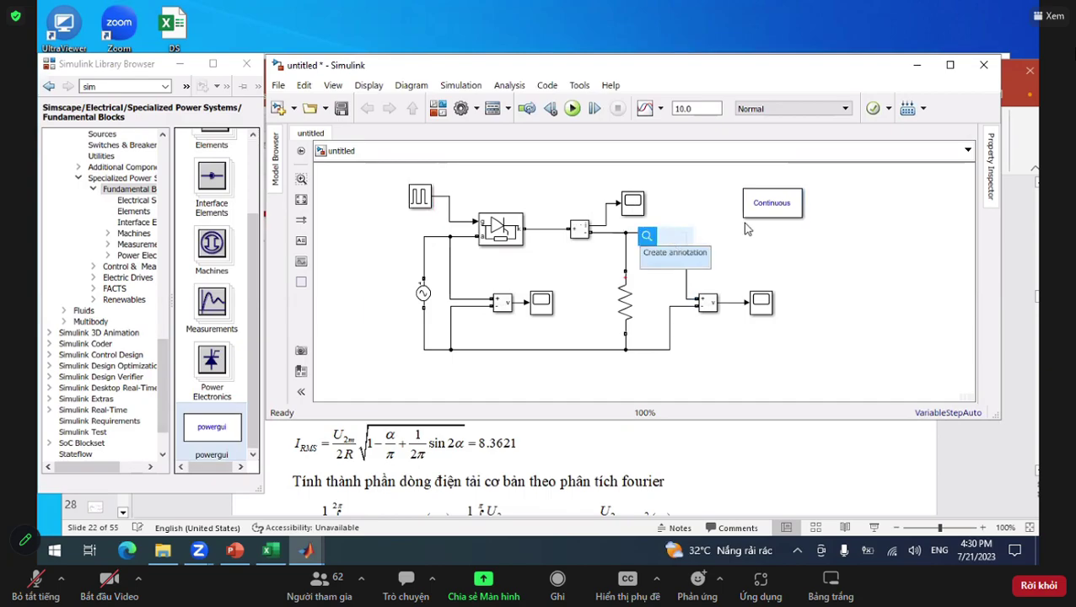
{"action": "left_click_drag", "start_coordinate": [686, 253], "coordinate": [674, 253]}
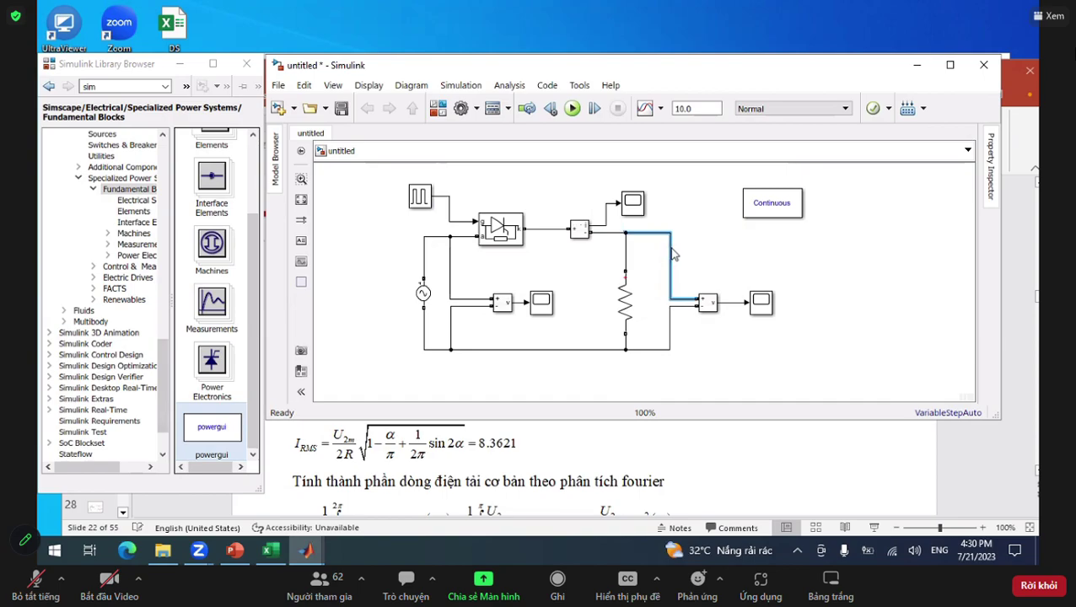
Set the simulation stop time to 0.04 s
{"action": "double_click", "coordinate": [699, 107]}
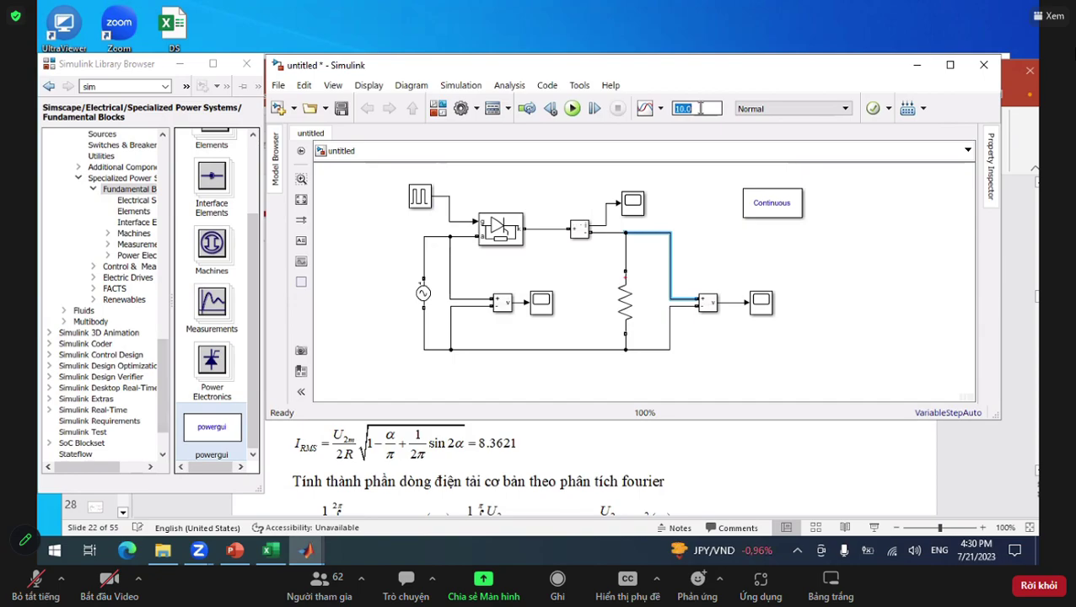
{"action": "type", "text": "0"}
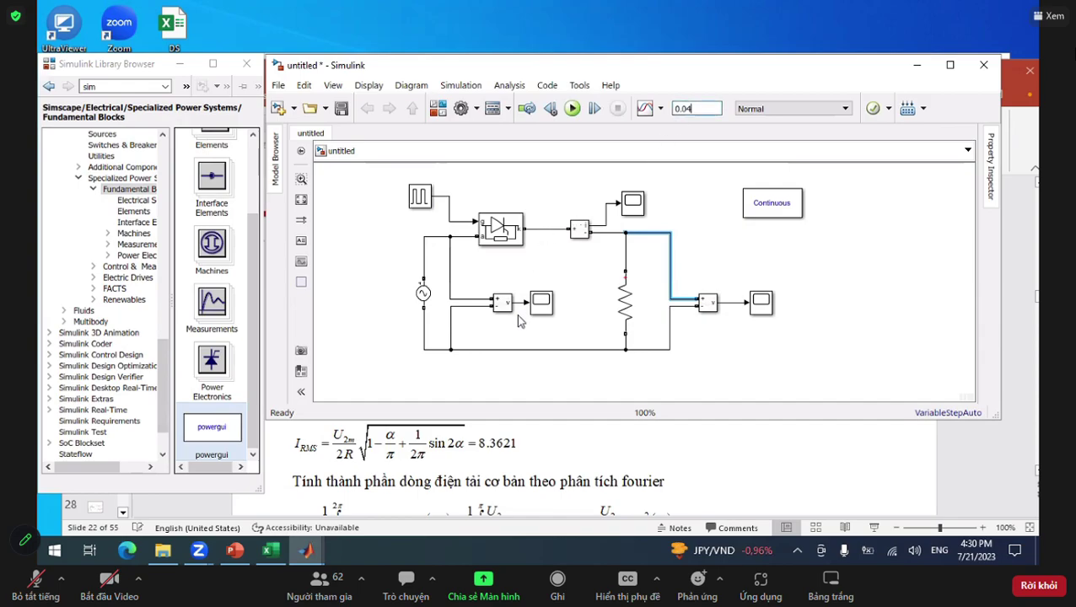
{"action": "left_click", "coordinate": [544, 312]}
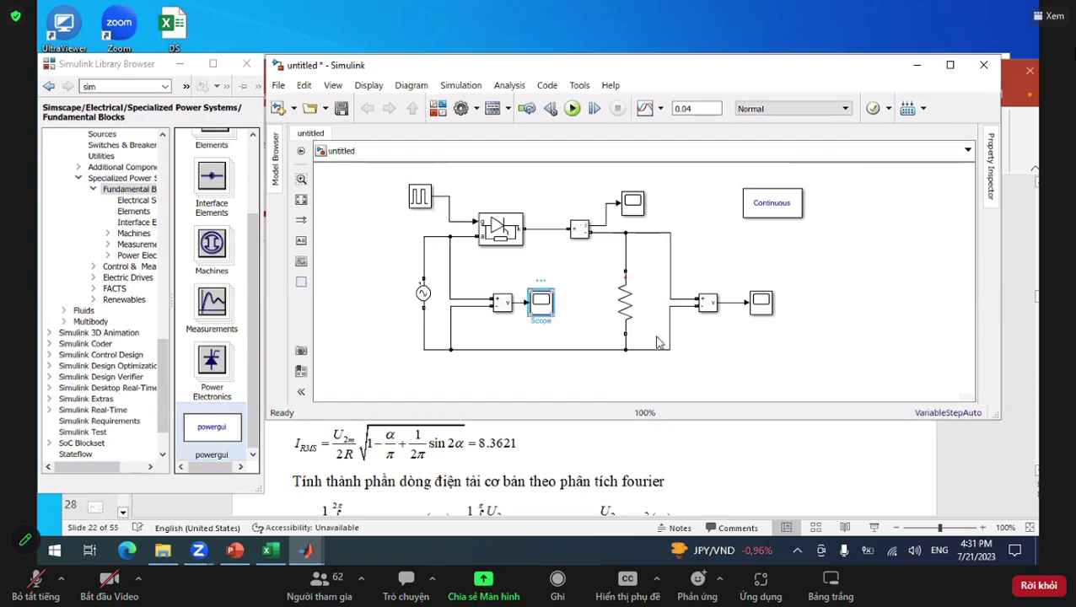
Configure the source voltage scope to log data to the workspace as u2 in Structure With Time format
{"action": "double_click", "coordinate": [544, 305]}
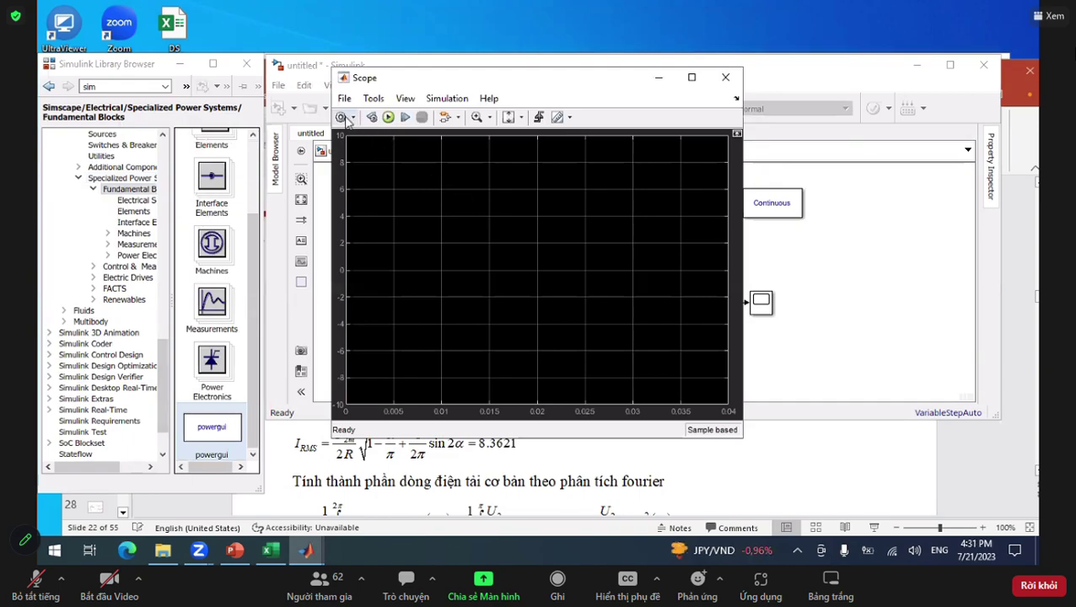
{"action": "left_click", "coordinate": [343, 118]}
{"action": "left_click", "coordinate": [534, 175]}
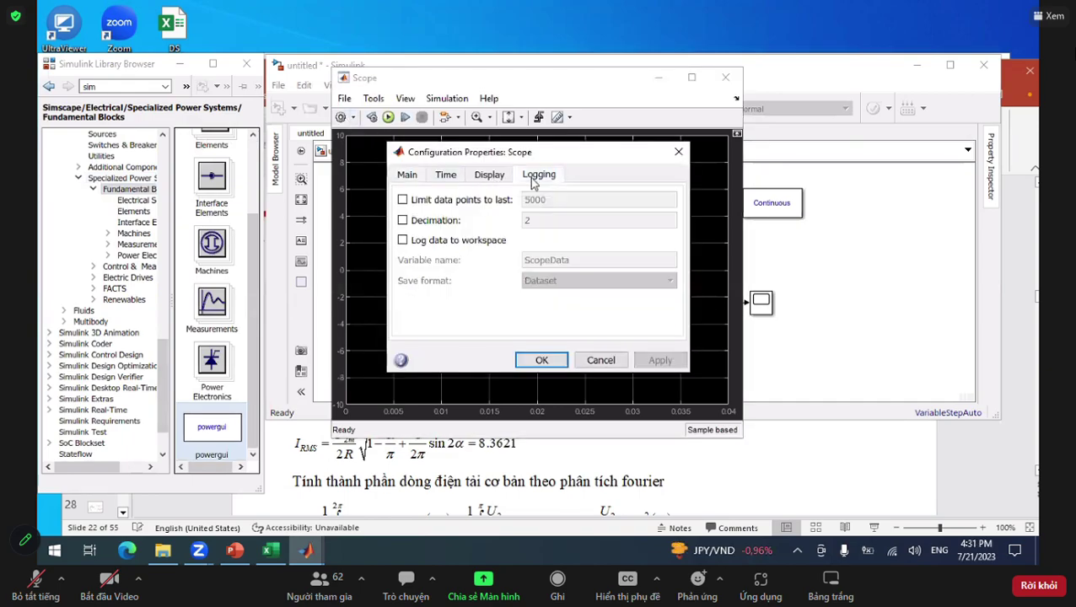
{"action": "left_click", "coordinate": [403, 241]}
{"action": "left_click", "coordinate": [563, 284]}
{"action": "left_click", "coordinate": [566, 292]}
{"action": "double_click", "coordinate": [580, 262]}
{"action": "type", "text": "u2"}
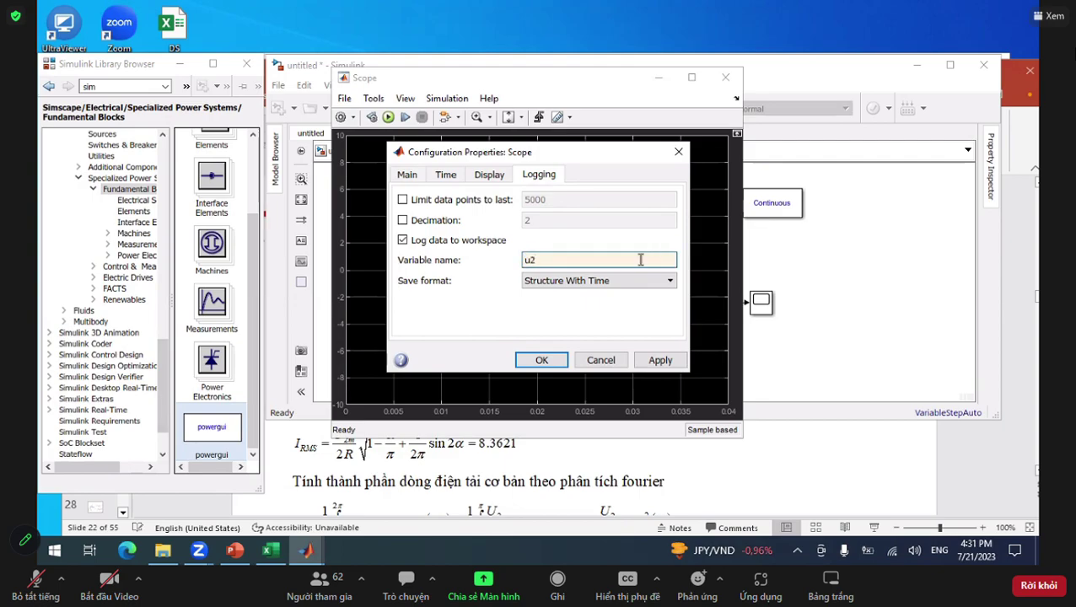
{"action": "left_click", "coordinate": [539, 362]}
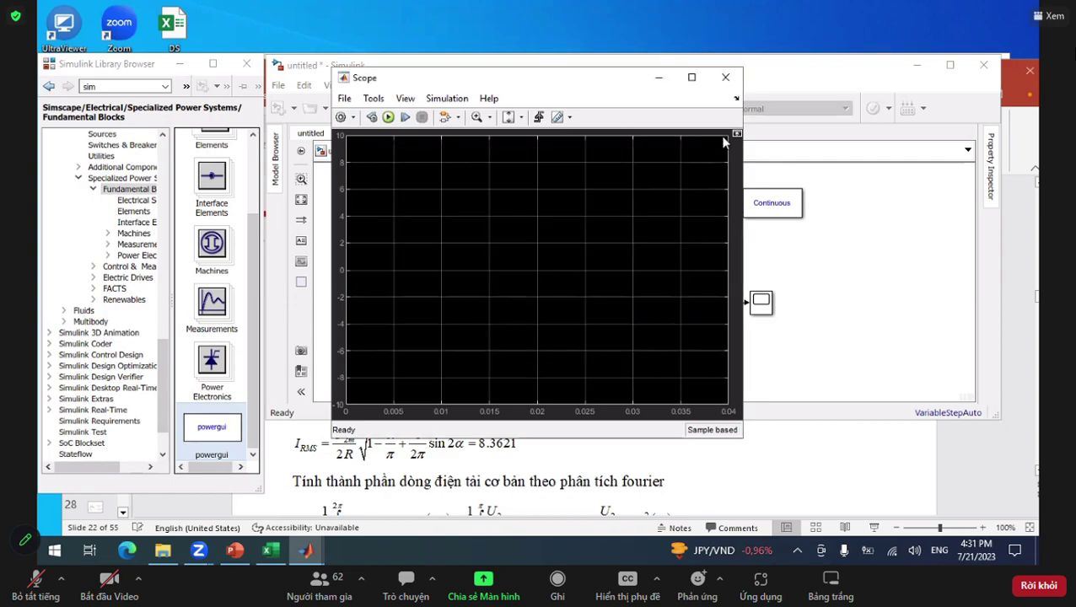
{"action": "left_click", "coordinate": [725, 77]}
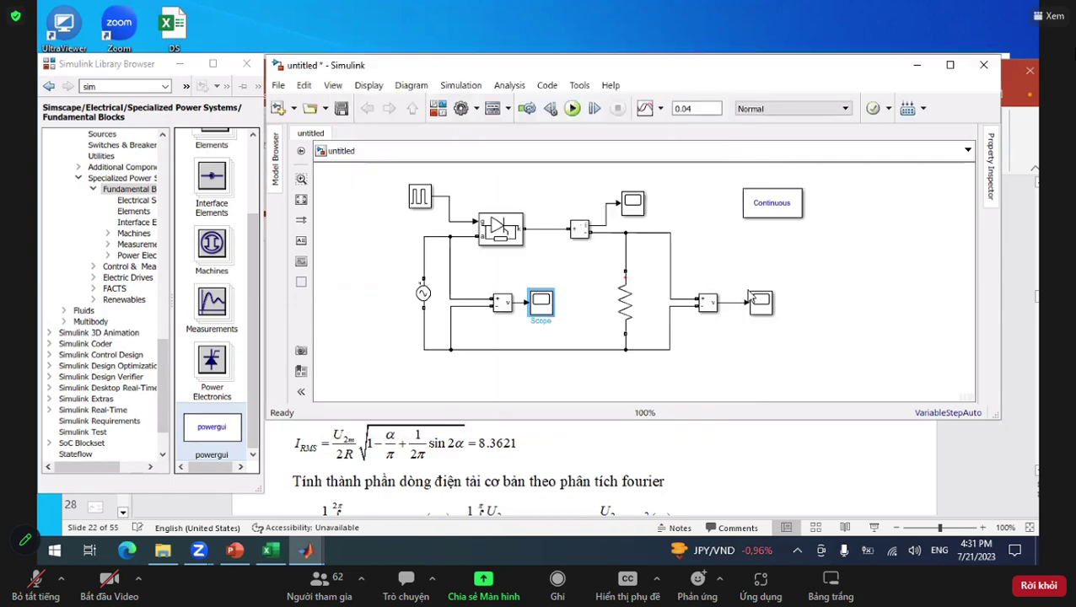
Configure the current measurement's scope to log data to the workspace as id in Structure With Time format
{"action": "left_click", "coordinate": [634, 205]}
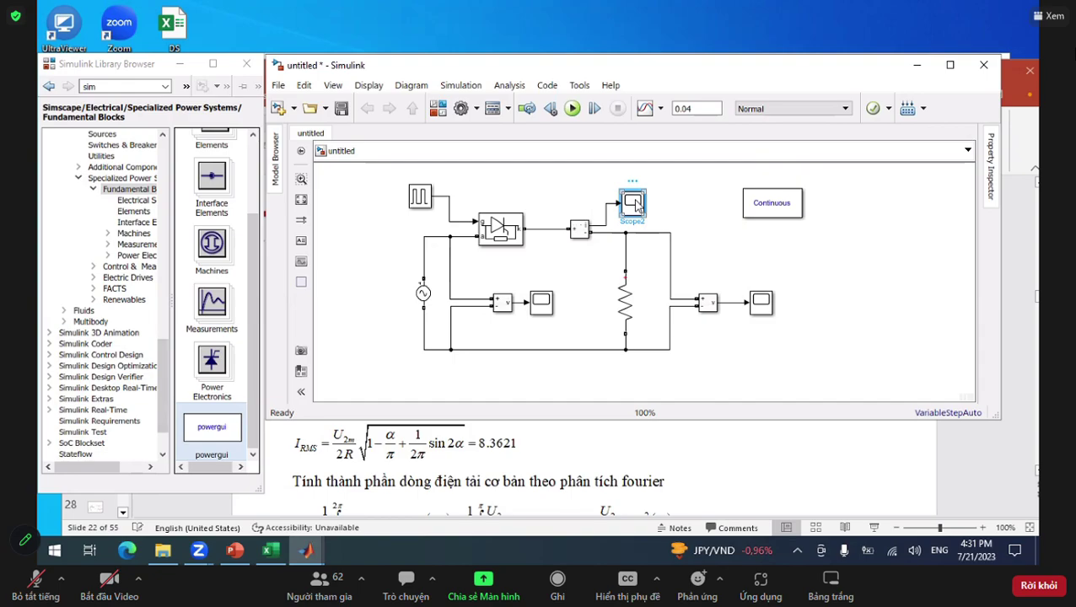
{"action": "double_click", "coordinate": [634, 205]}
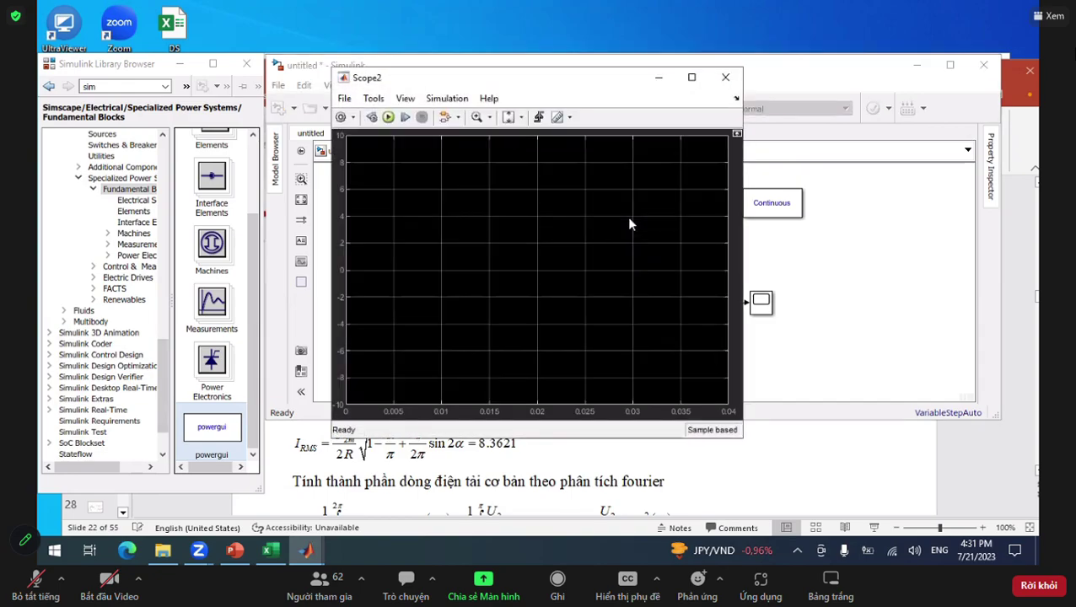
{"action": "left_click", "coordinate": [341, 118]}
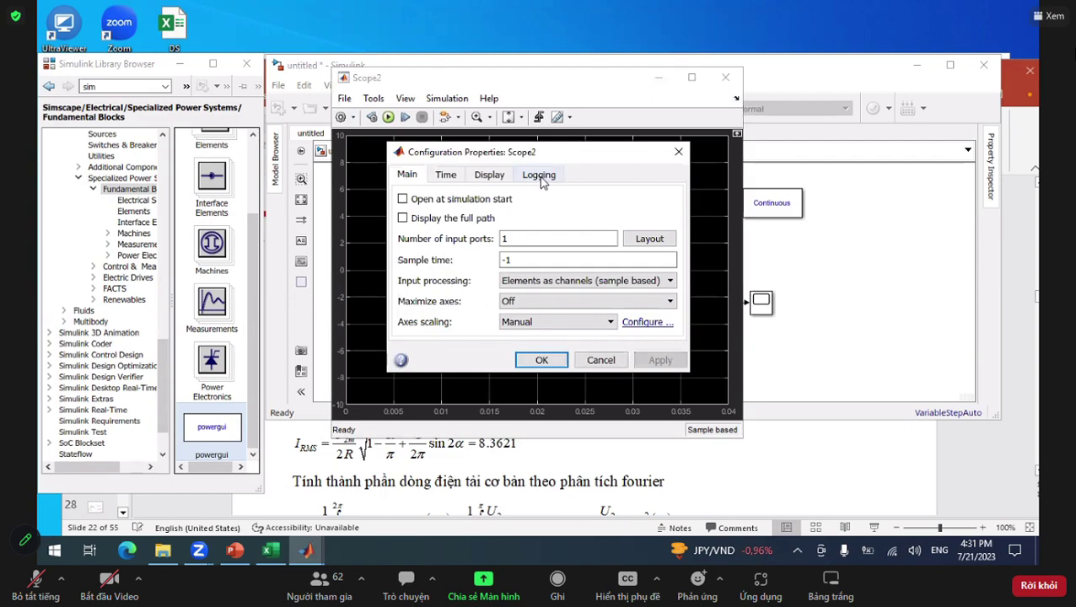
{"action": "left_click", "coordinate": [540, 179]}
{"action": "left_click", "coordinate": [403, 242]}
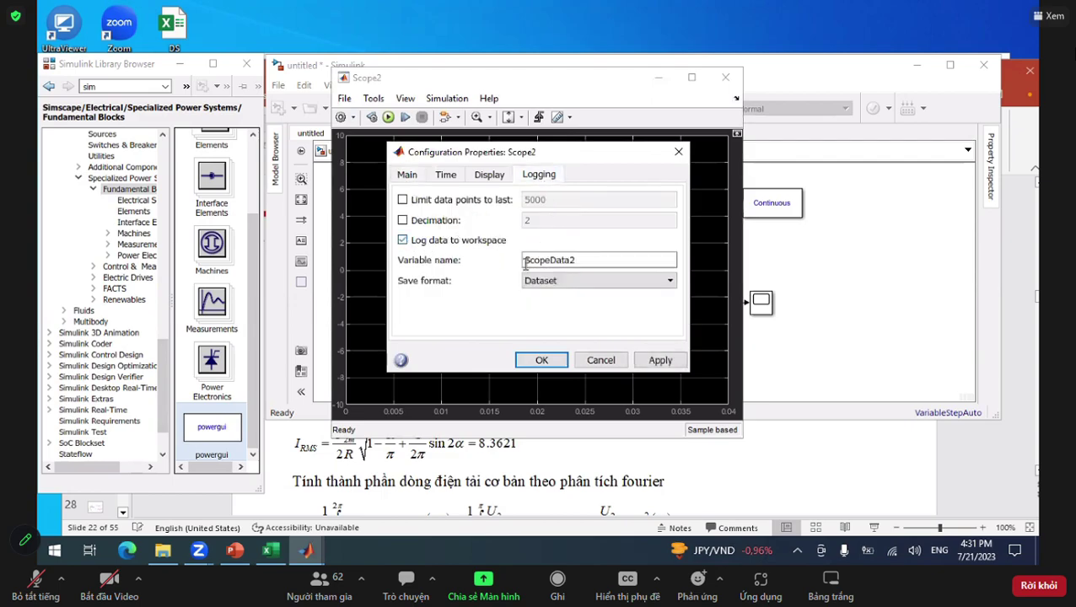
{"action": "double_click", "coordinate": [572, 260]}
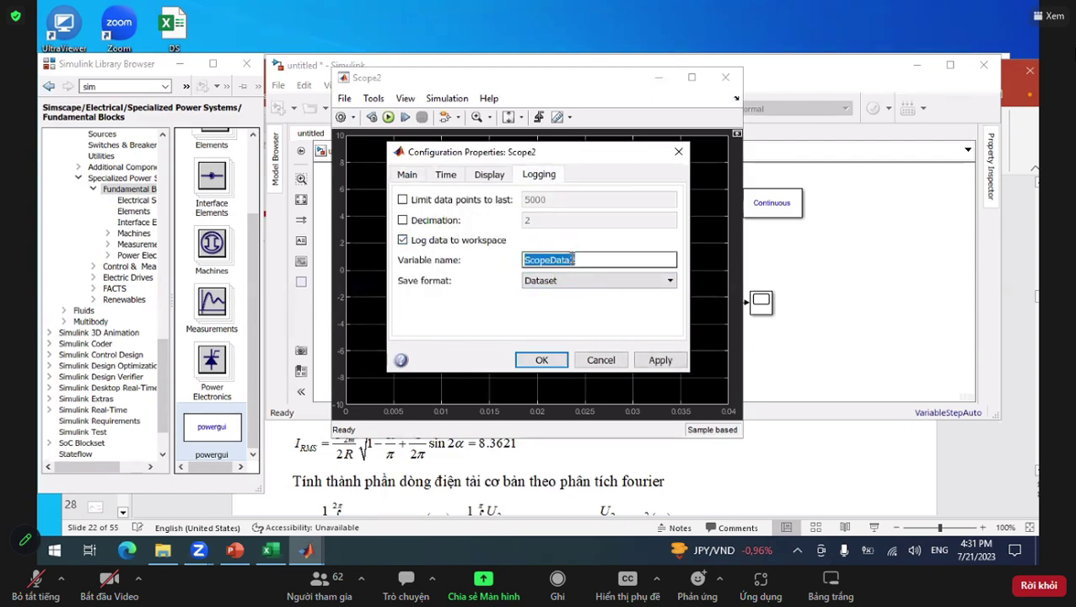
{"action": "type", "text": "id"}
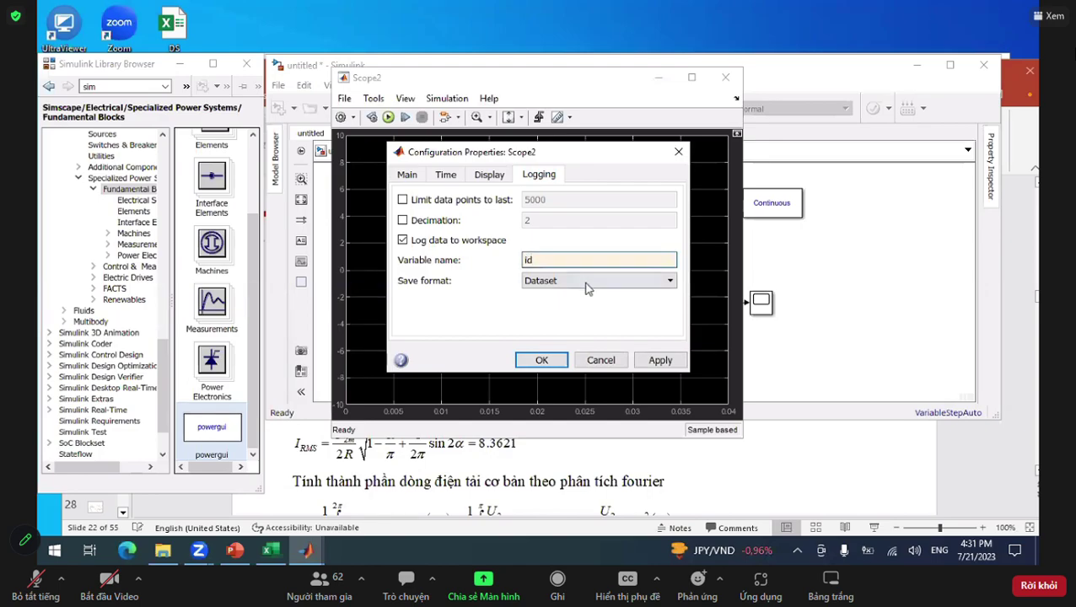
{"action": "left_click", "coordinate": [582, 281]}
{"action": "left_click", "coordinate": [580, 295]}
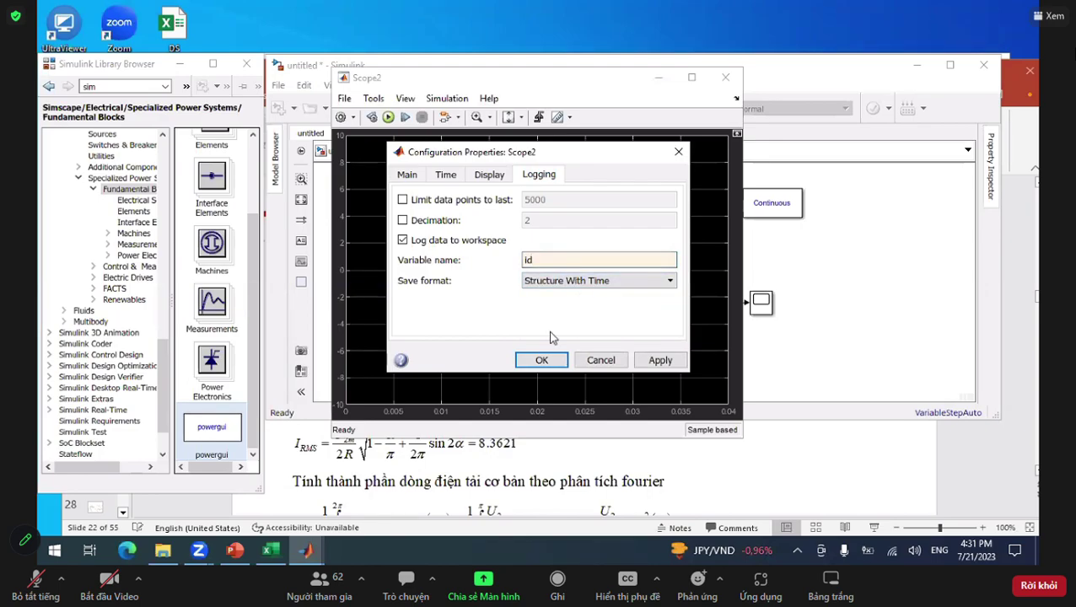
{"action": "left_click", "coordinate": [541, 360]}
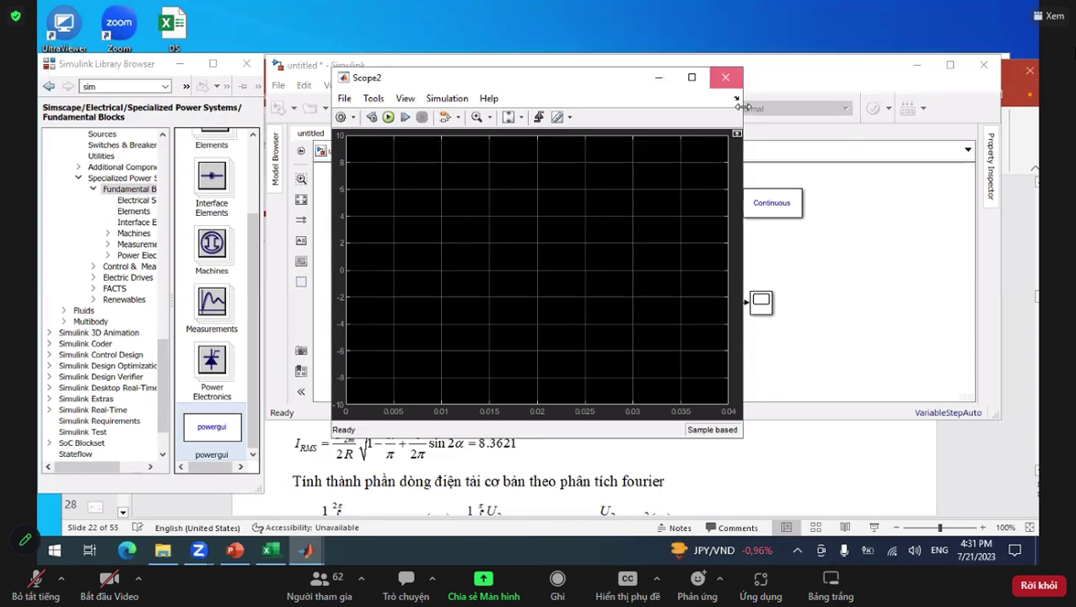
{"action": "left_click", "coordinate": [725, 76]}
Configure the load voltage scope to log data to the workspace as ud in Structure With Time format
{"action": "left_click", "coordinate": [762, 308]}
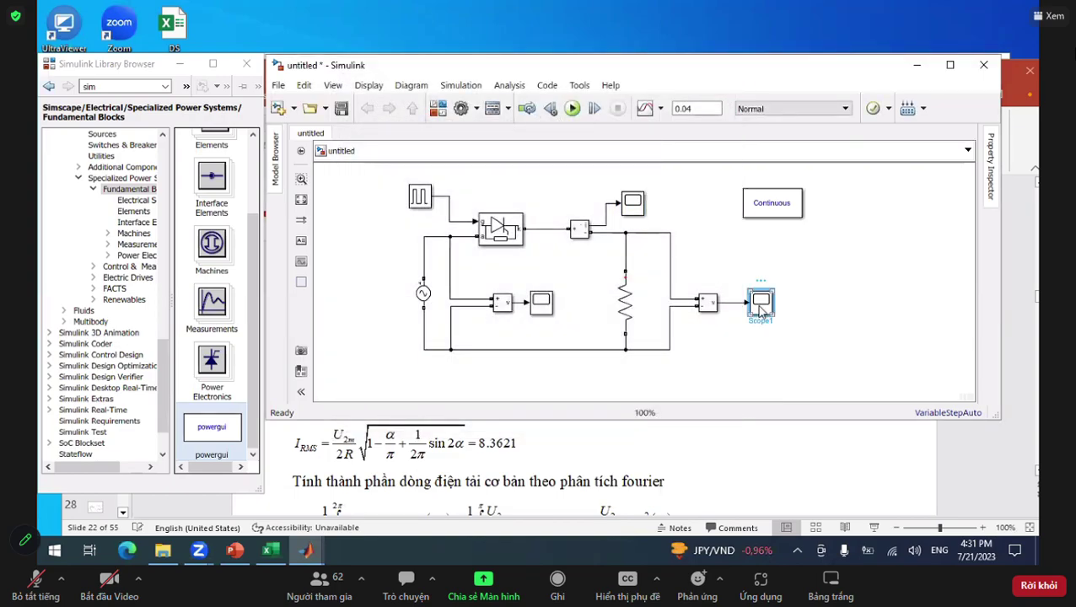
{"action": "double_click", "coordinate": [762, 306]}
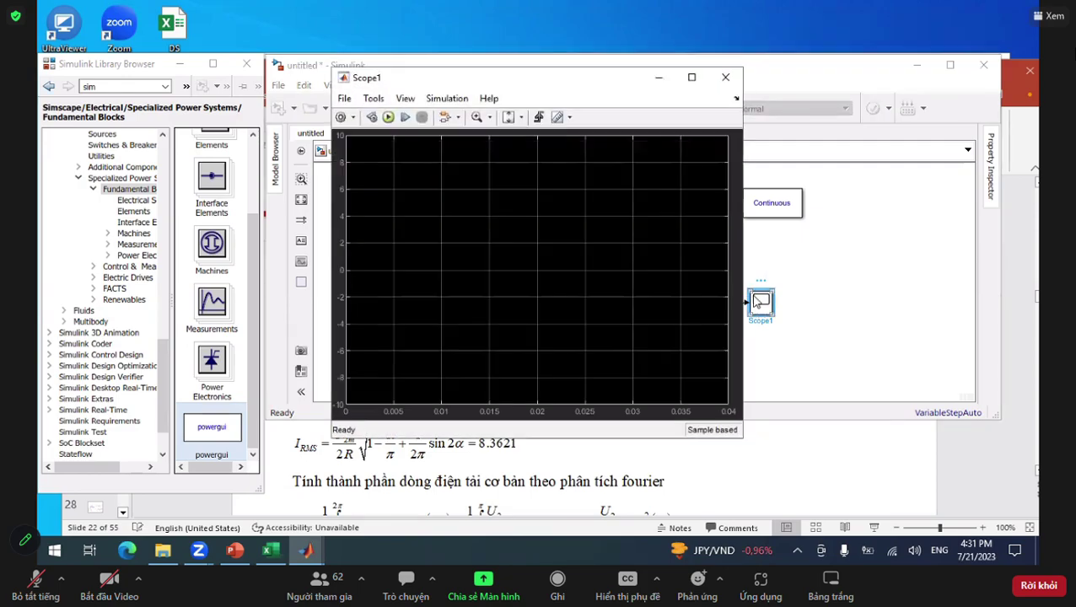
{"action": "left_click", "coordinate": [341, 117]}
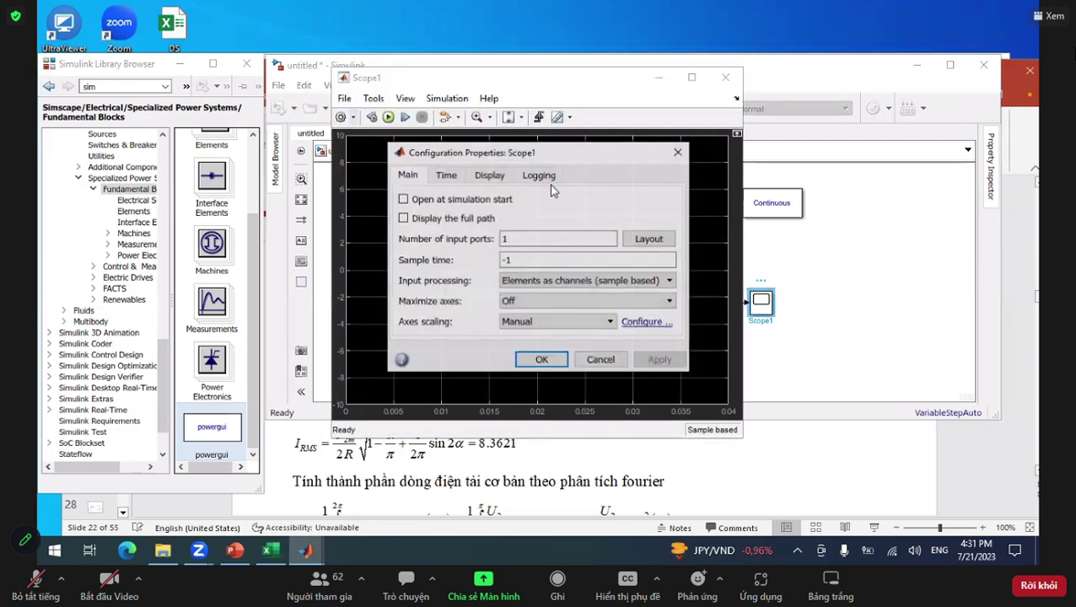
{"action": "left_click", "coordinate": [540, 175]}
{"action": "left_click", "coordinate": [403, 240]}
{"action": "left_click", "coordinate": [403, 240]}
{"action": "left_click", "coordinate": [403, 240]}
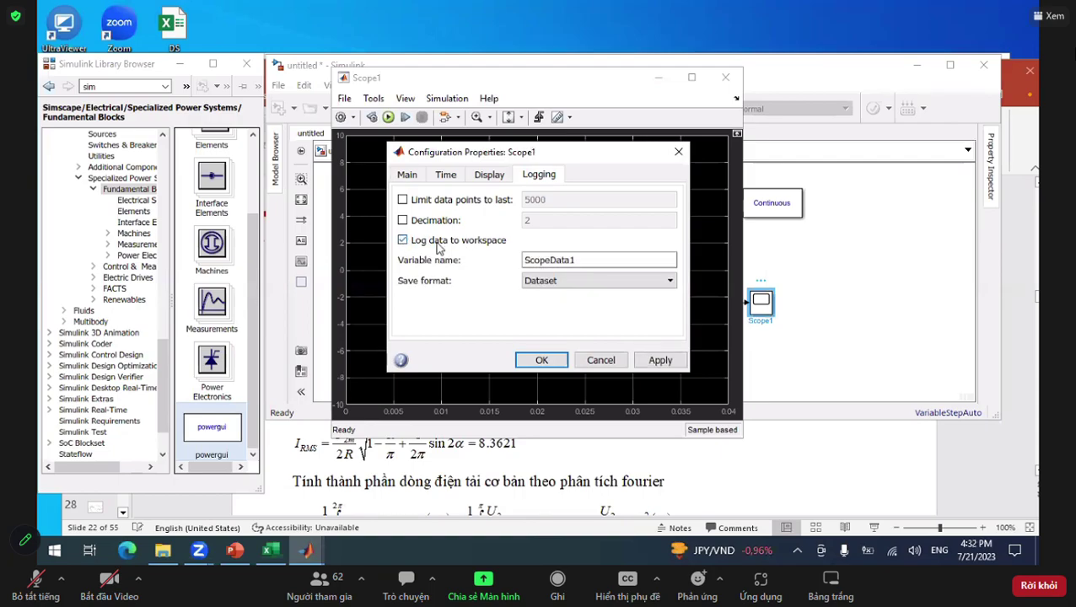
{"action": "left_click", "coordinate": [544, 260]}
{"action": "double_click", "coordinate": [563, 261]}
{"action": "type", "text": "ud"}
{"action": "left_click", "coordinate": [564, 281]}
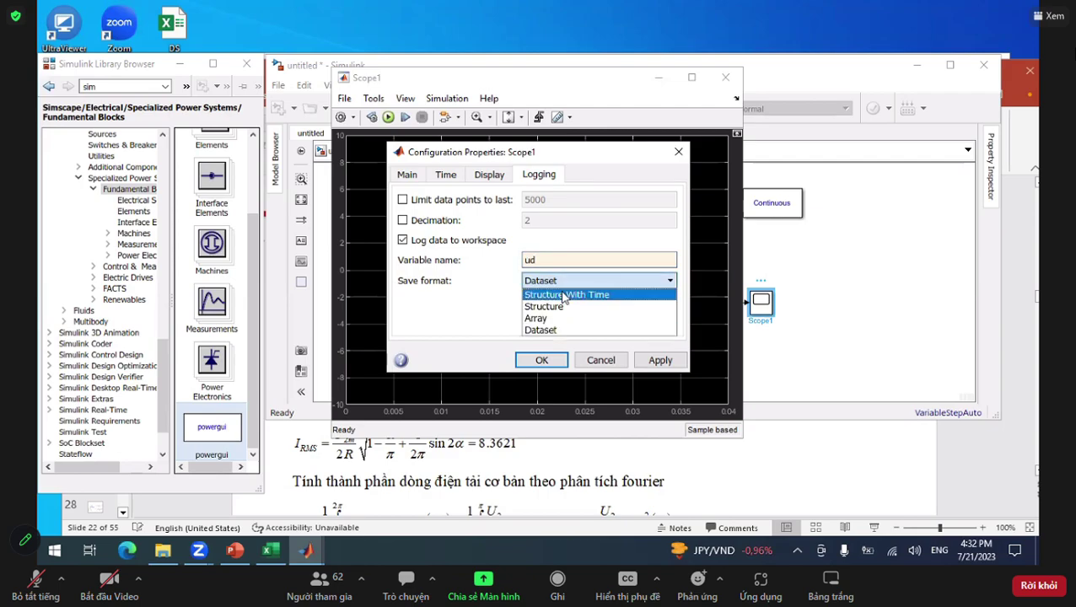
{"action": "left_click", "coordinate": [563, 295]}
{"action": "left_click", "coordinate": [534, 360]}
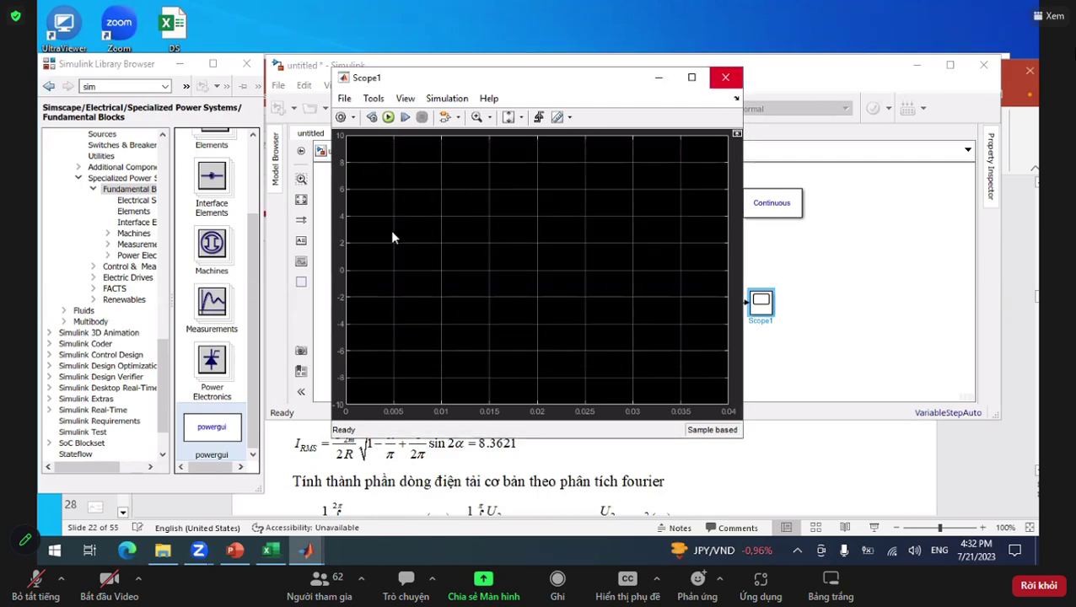
{"action": "key", "text": "alt+F4"}
Save the model as cltiristor1p1nck in the mophong folder inside DTCS2022 on the Desktop
{"action": "left_click", "coordinate": [340, 111]}
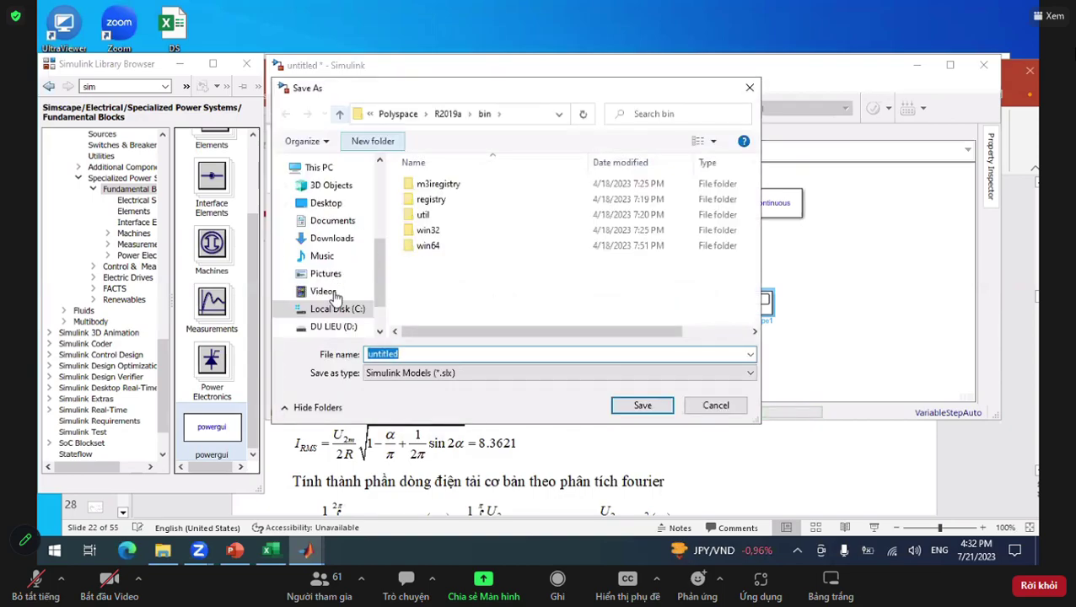
{"action": "left_click", "coordinate": [325, 203]}
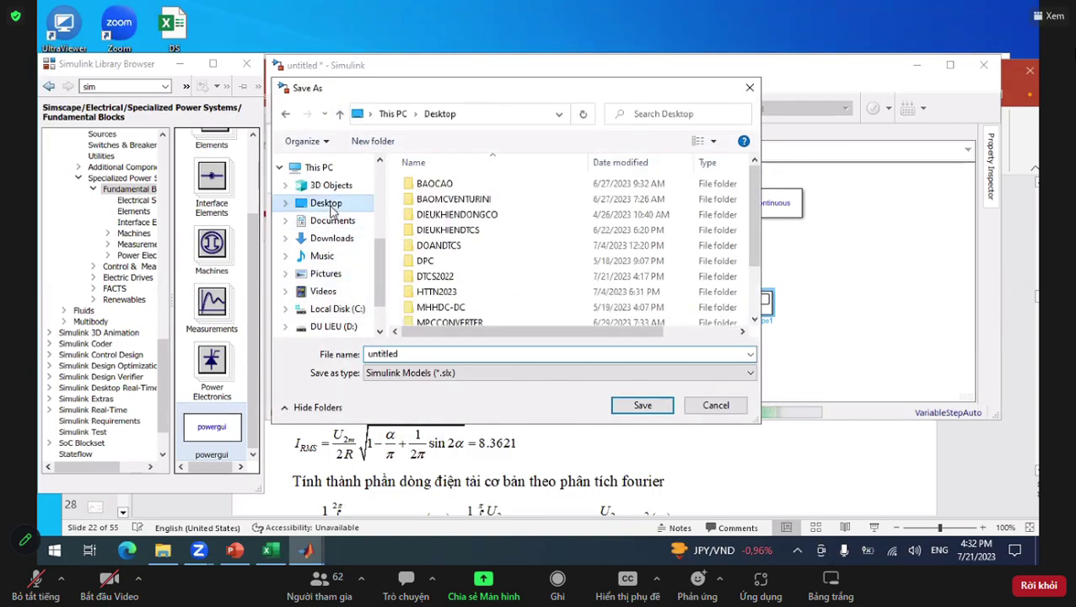
{"action": "double_click", "coordinate": [454, 283]}
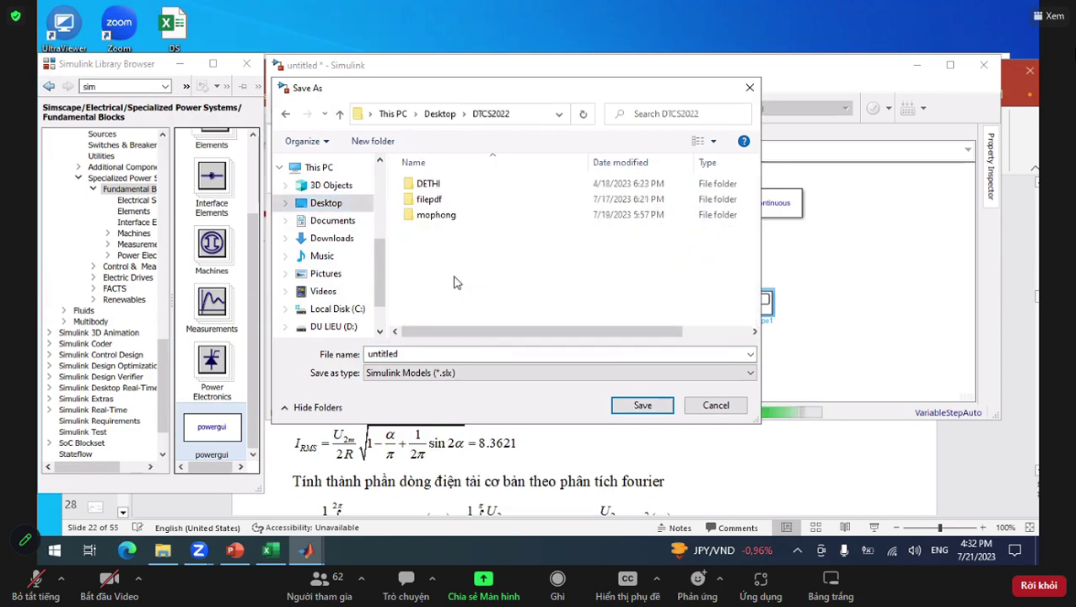
{"action": "double_click", "coordinate": [438, 215]}
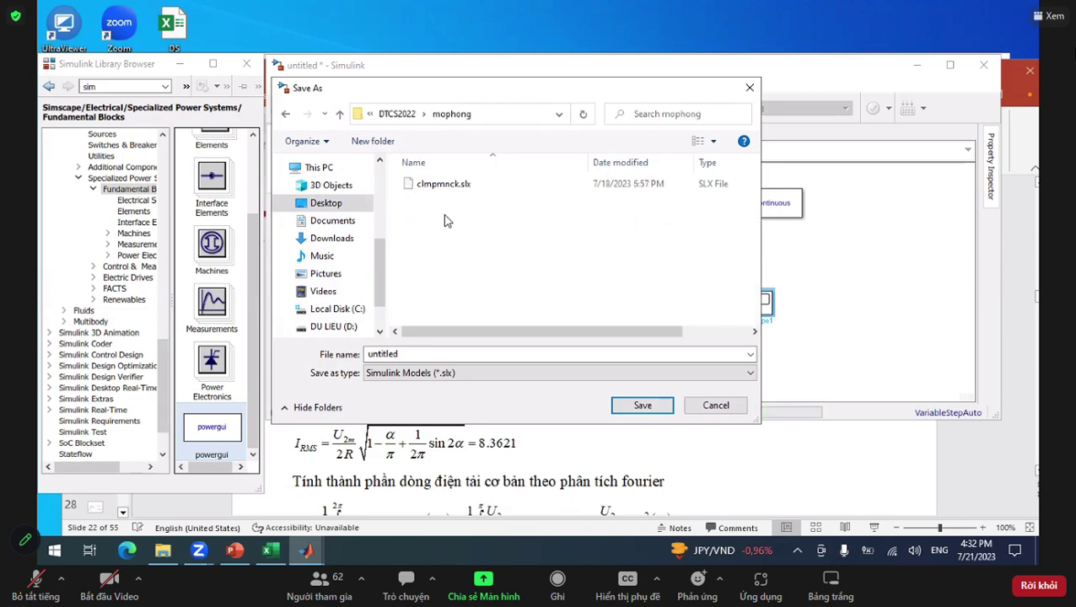
{"action": "double_click", "coordinate": [383, 354]}
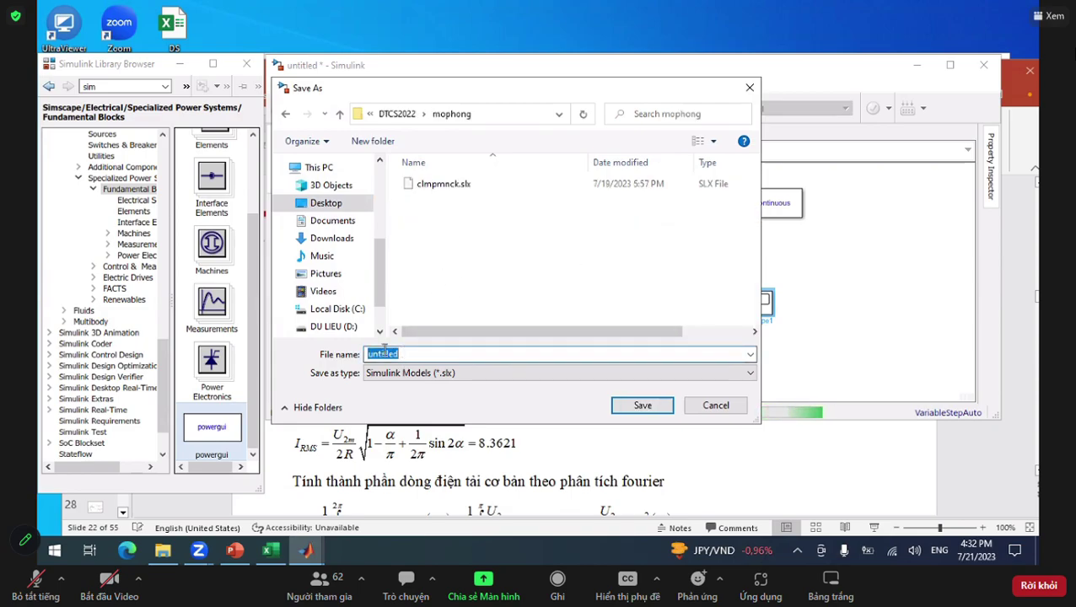
{"action": "type", "text": "clt"}
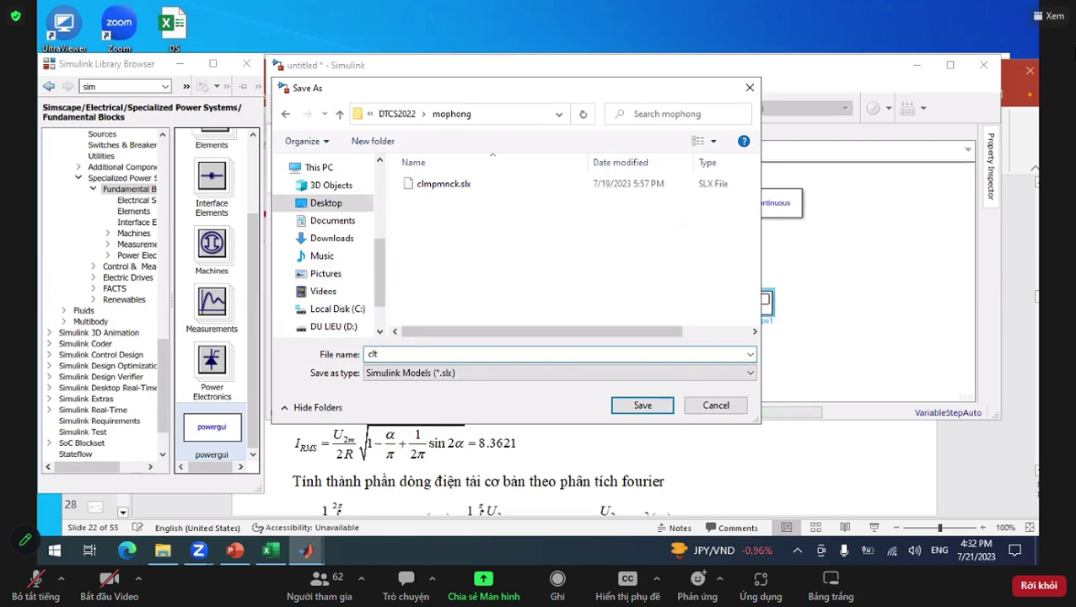
{"action": "type", "text": "iris"}
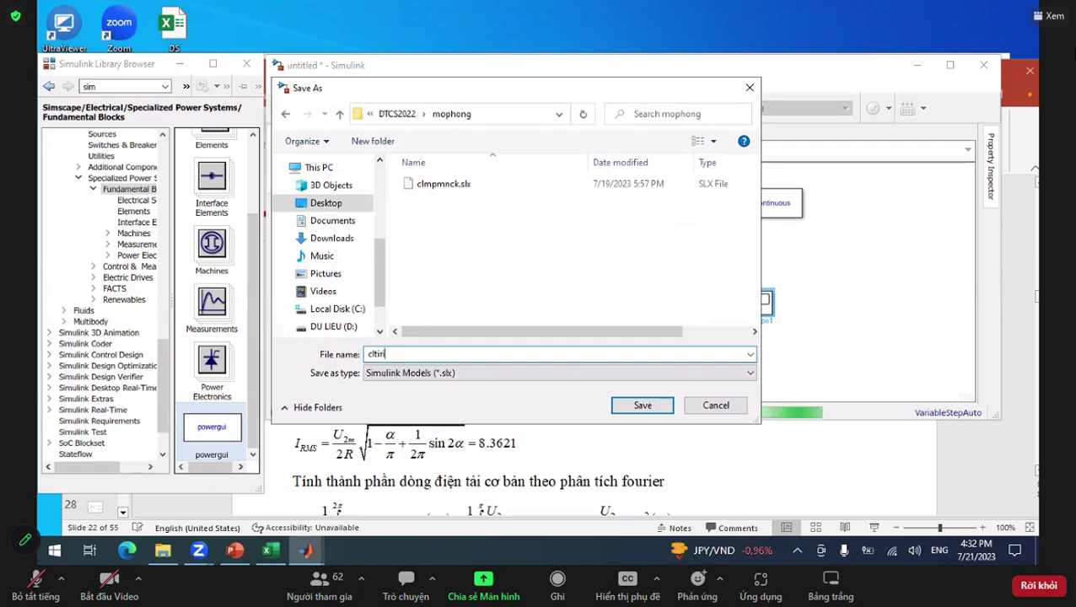
{"action": "type", "text": "tor1p1nck"}
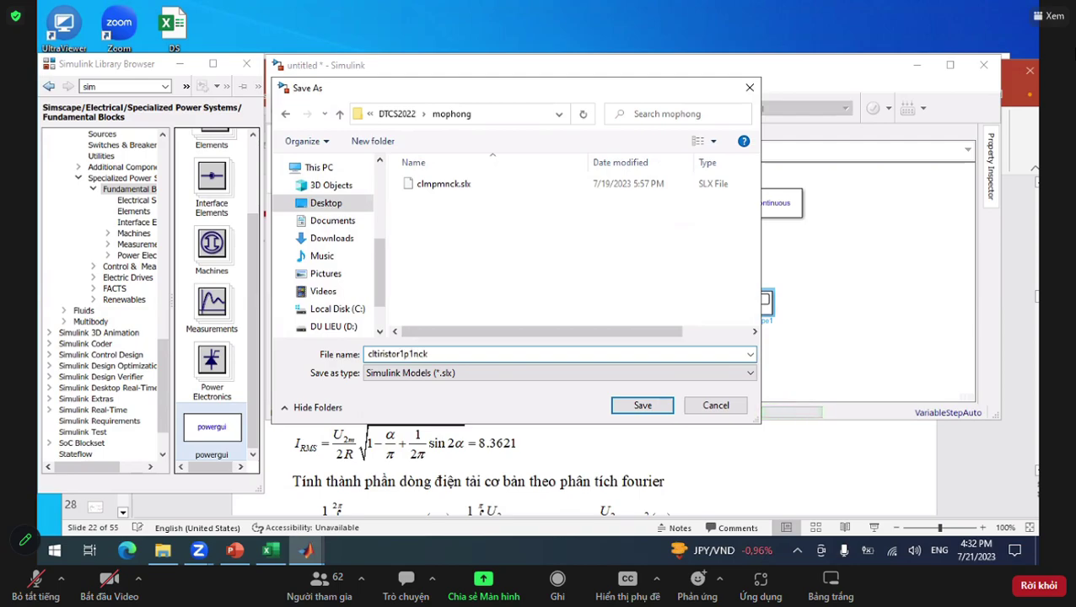
{"action": "left_click", "coordinate": [634, 404]}
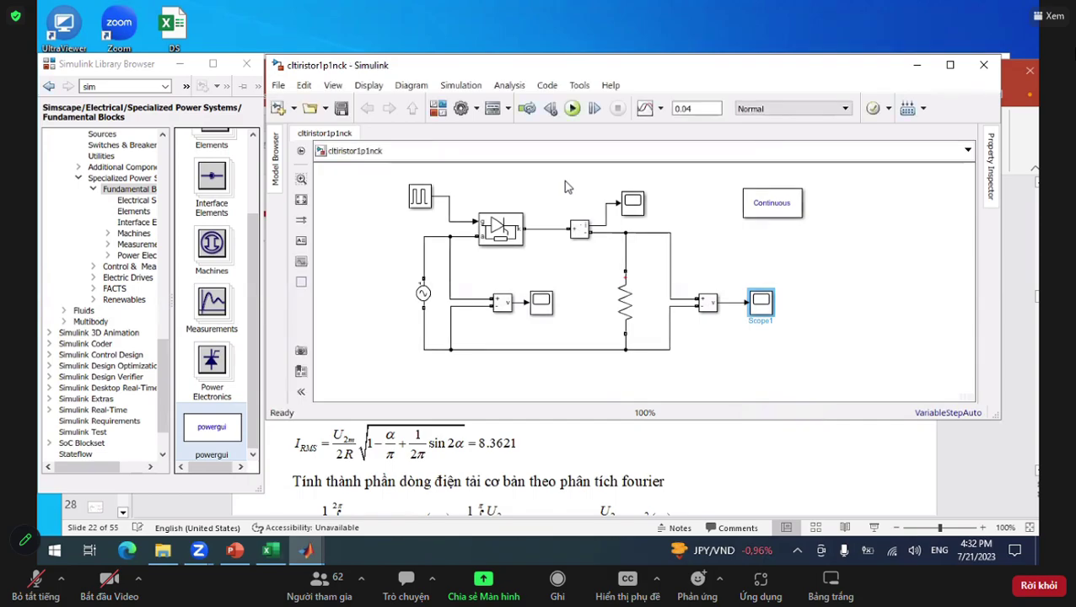
Run the simulation and view the source voltage and load voltage waveforms in their scopes
{"action": "left_click", "coordinate": [572, 108]}
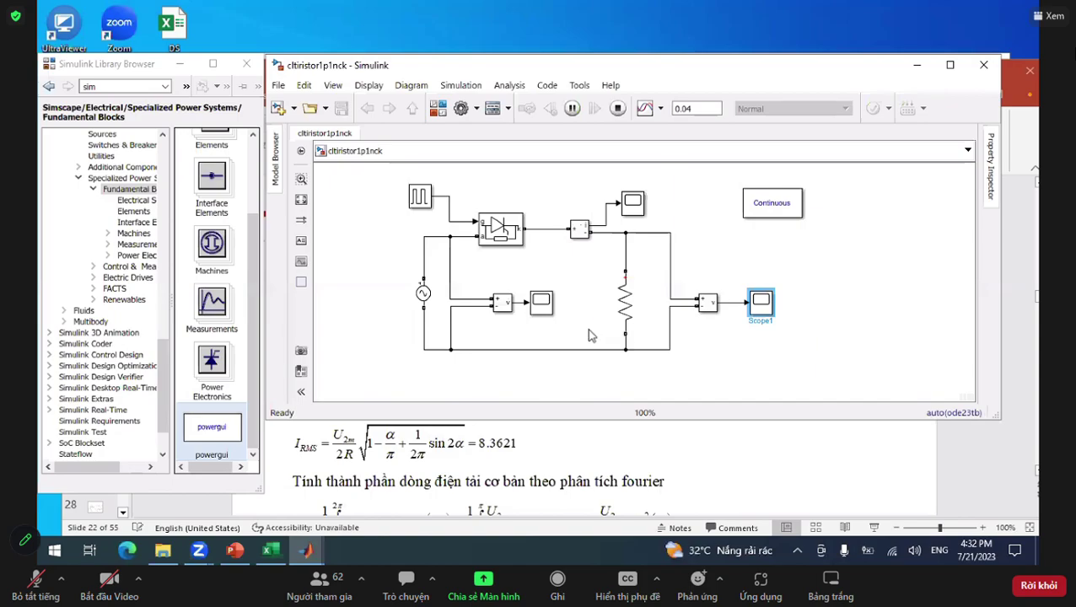
{"action": "key", "text": "ctrl+t"}
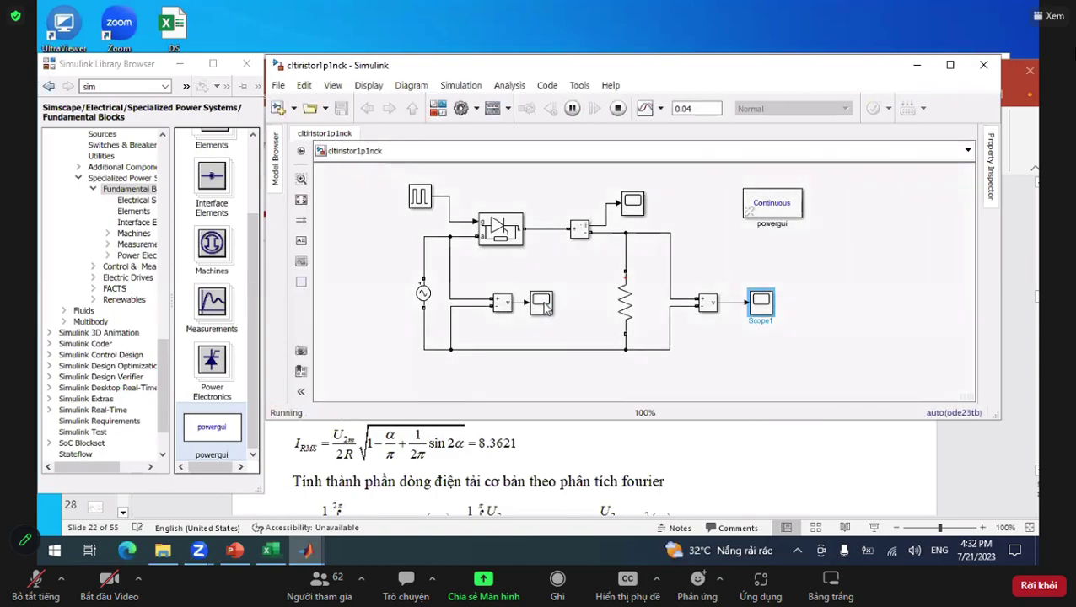
{"action": "double_click", "coordinate": [543, 305]}
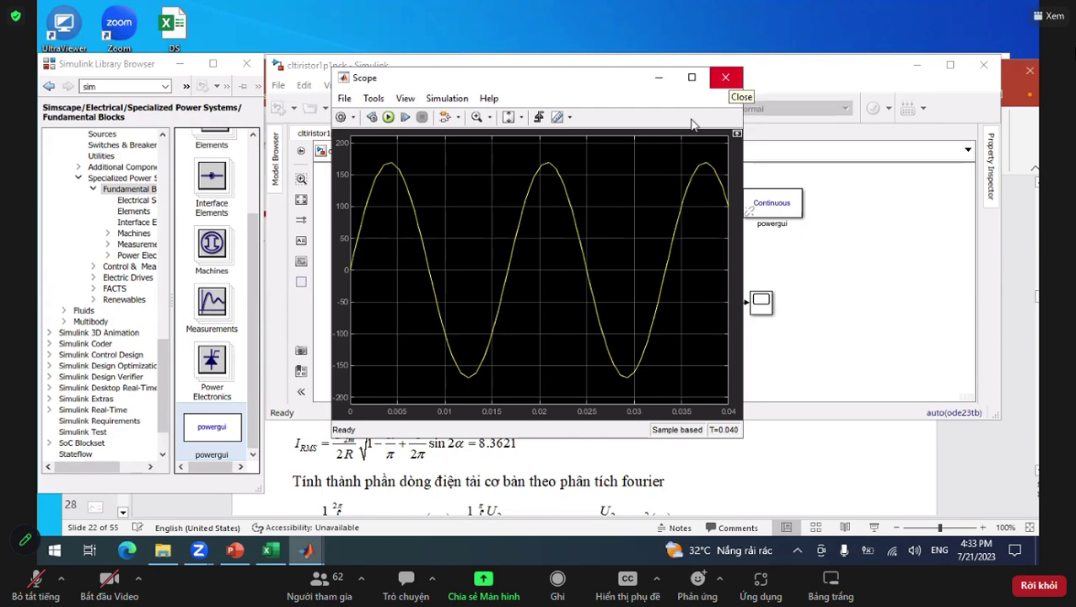
{"action": "left_click", "coordinate": [725, 77]}
{"action": "left_click", "coordinate": [764, 303]}
{"action": "double_click", "coordinate": [764, 303]}
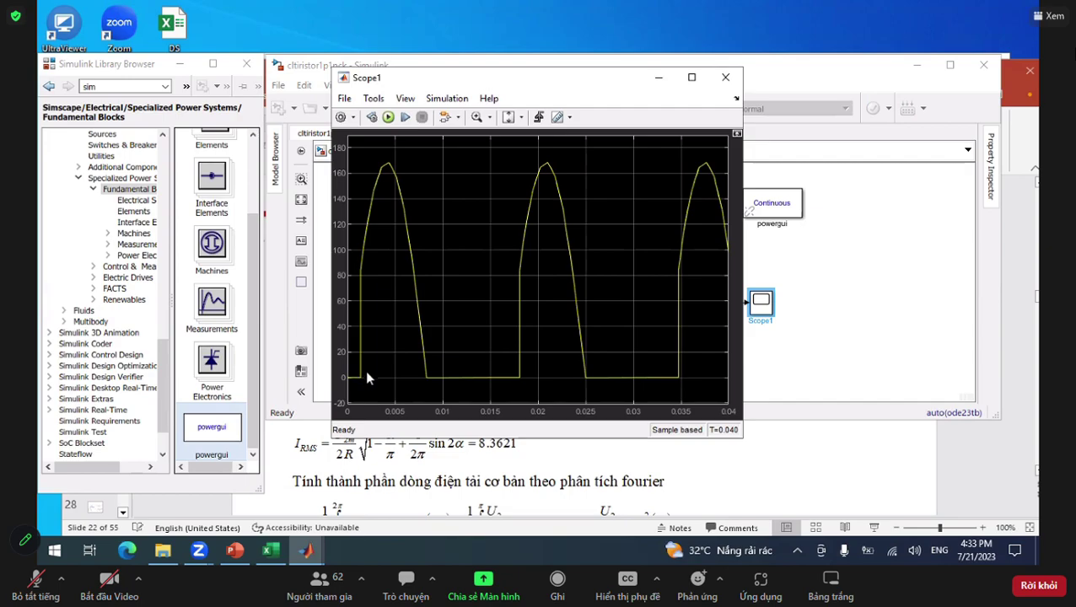
{"action": "left_click", "coordinate": [725, 76]}
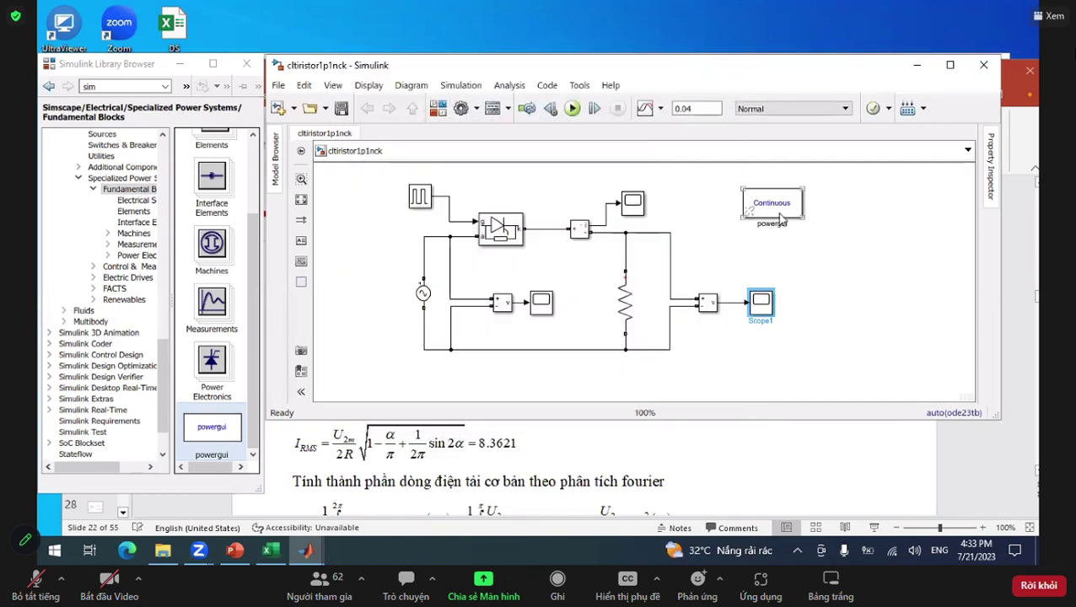
Set the powergui simulation type to Discrete with a sample time of 2e-6 s
{"action": "double_click", "coordinate": [781, 219]}
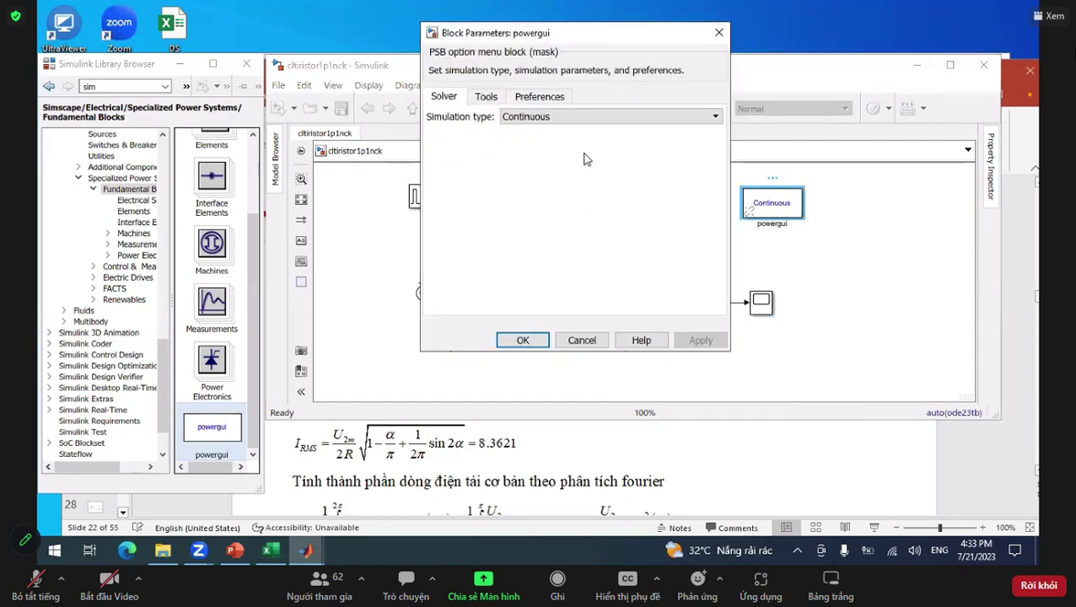
{"action": "left_click", "coordinate": [569, 120]}
{"action": "left_click", "coordinate": [546, 146]}
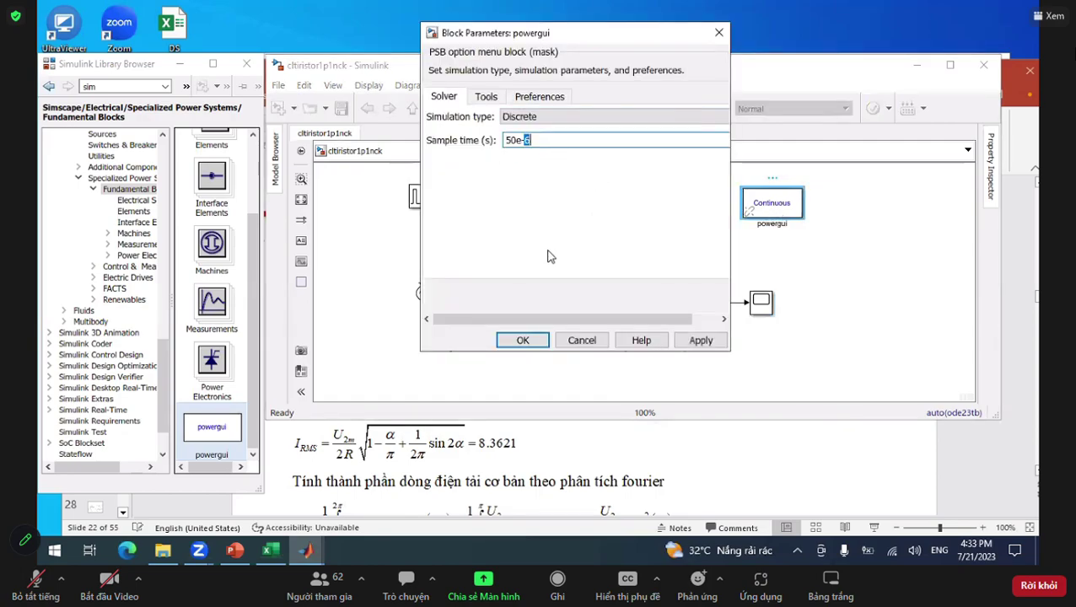
{"action": "mouse_move", "coordinate": [513, 140]}
{"action": "left_mouse_down"}
{"action": "mouse_move", "coordinate": [531, 140]}
{"action": "mouse_move", "coordinate": [518, 140]}
{"action": "left_mouse_up"}
{"action": "left_click", "coordinate": [516, 140]}
{"action": "left_click", "coordinate": [520, 143]}
{"action": "key", "text": "BackSpace"}
{"action": "key", "text": "BackSpace"}
{"action": "type", "text": "2"}
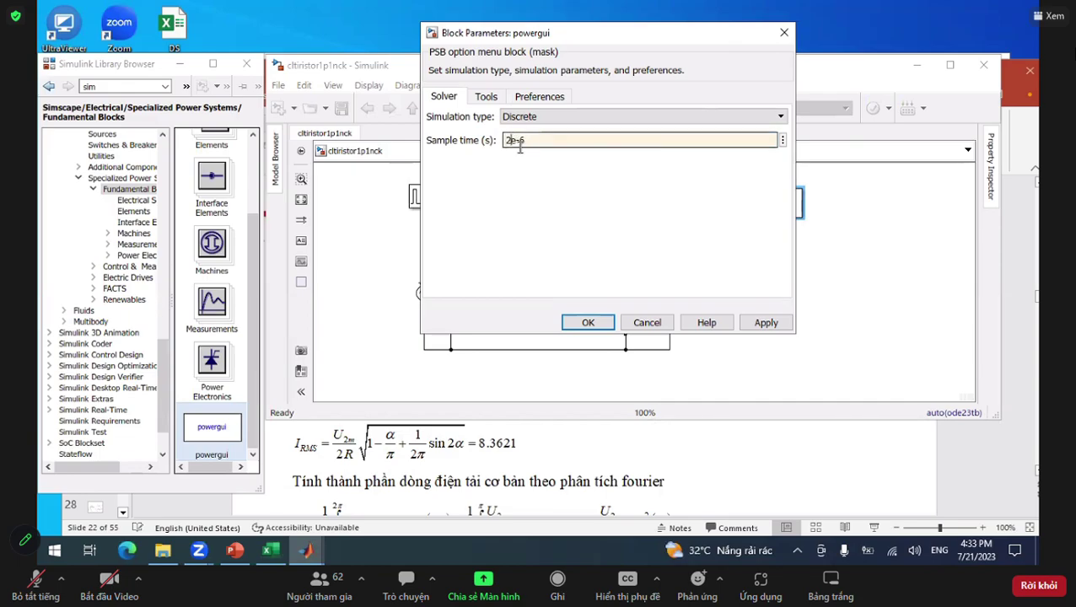
{"action": "left_click", "coordinate": [588, 322]}
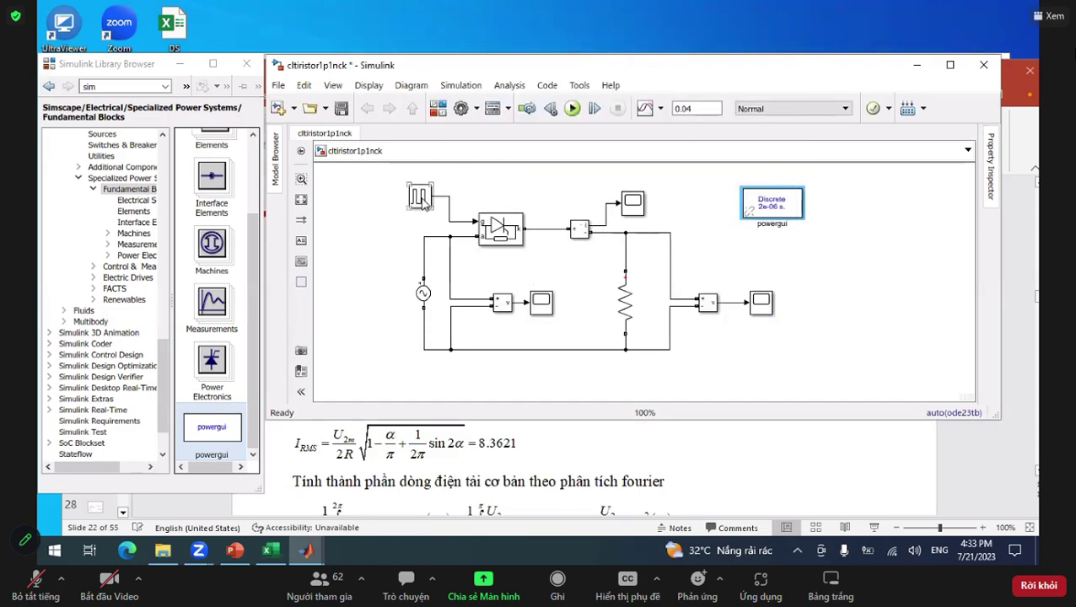
Set the Pulse Generator's phase delay to (1/60)*(90/360)
{"action": "left_click", "coordinate": [421, 199]}
{"action": "double_click", "coordinate": [421, 199]}
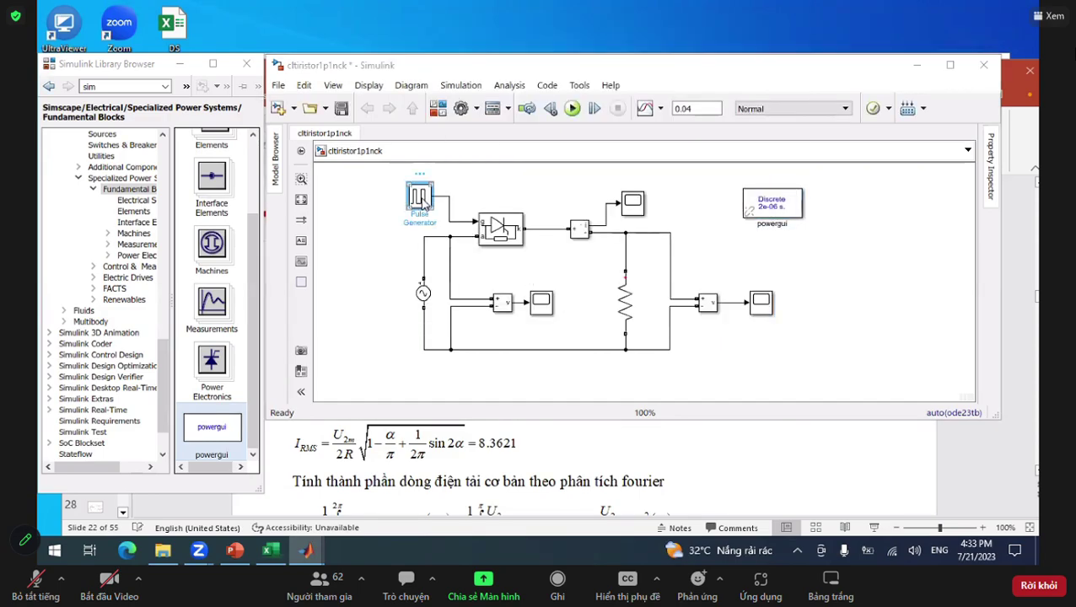
{"action": "scroll", "coordinate": [592, 303], "scroll_direction": "down", "scroll_amount": 3}
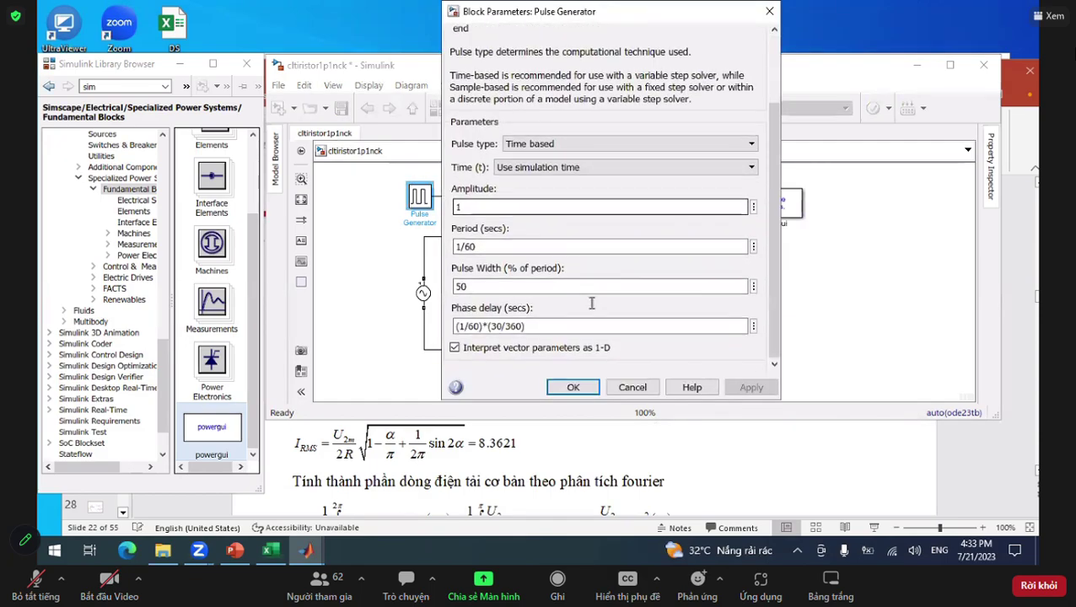
{"action": "left_click", "coordinate": [498, 327]}
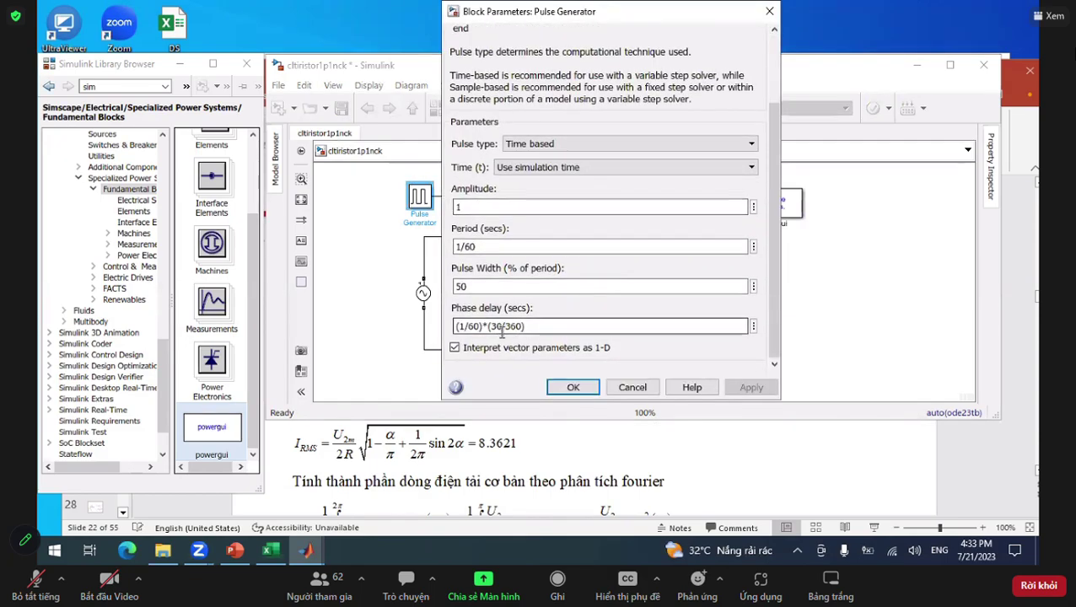
{"action": "triple_click", "coordinate": [496, 326]}
{"action": "left_click", "coordinate": [500, 328]}
{"action": "key", "text": "BackSpace"}
{"action": "type", "text": "9"}
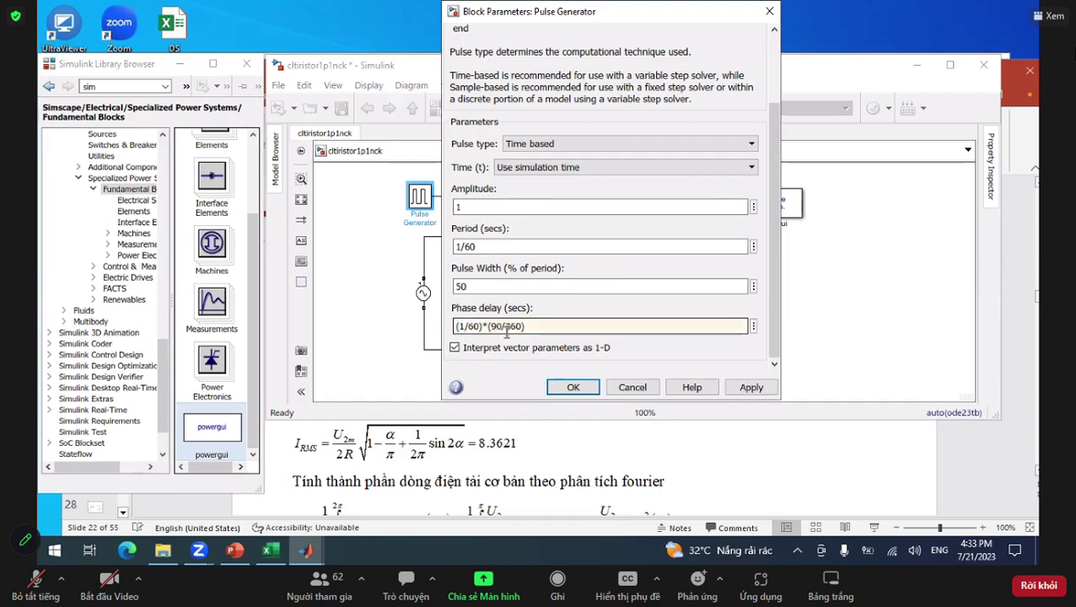
{"action": "left_click", "coordinate": [571, 388]}
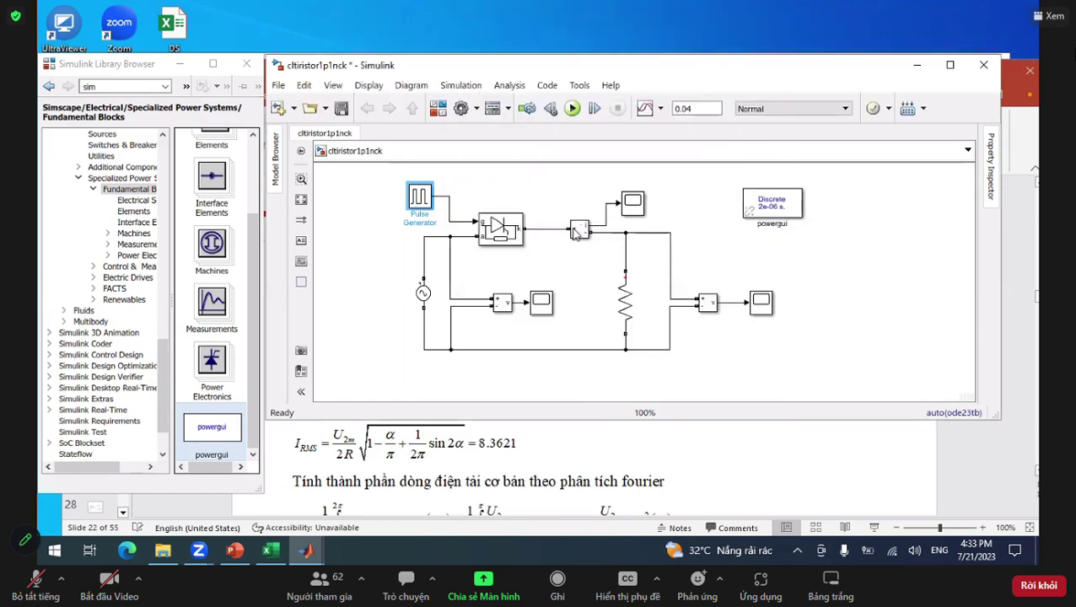
Rerun the simulation with the 90° firing delay and view the load voltage waveform in its scope
{"action": "left_click", "coordinate": [572, 109]}
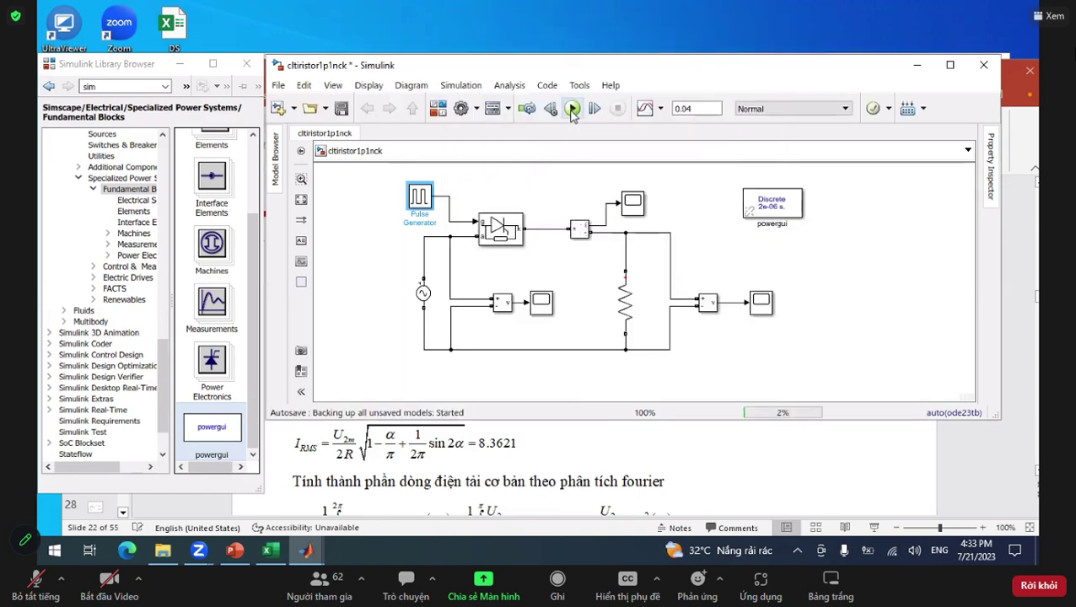
{"action": "left_click", "coordinate": [762, 303]}
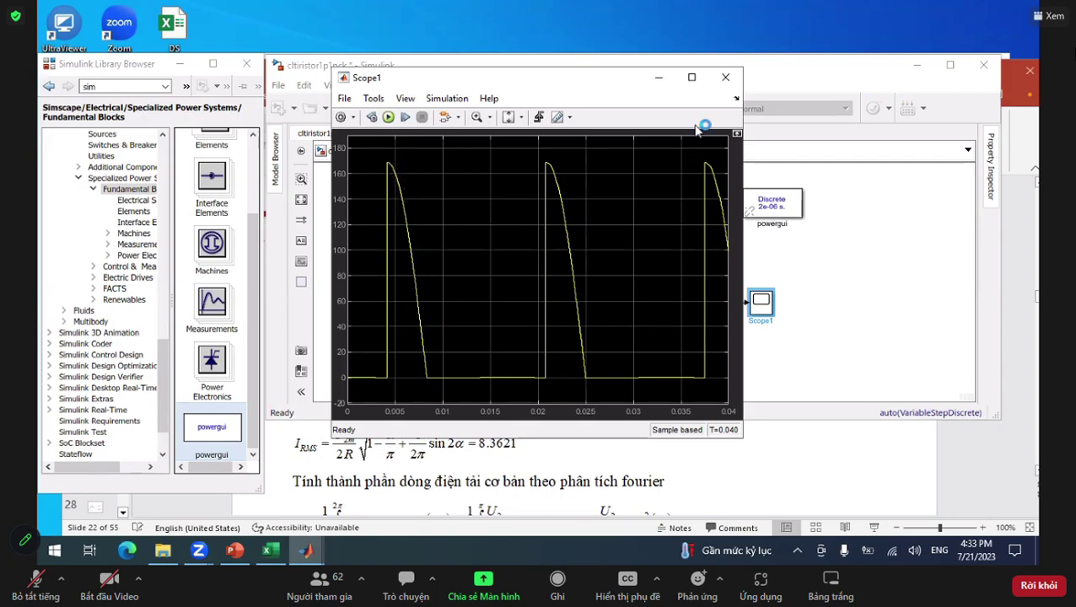
{"action": "left_click", "coordinate": [725, 77]}
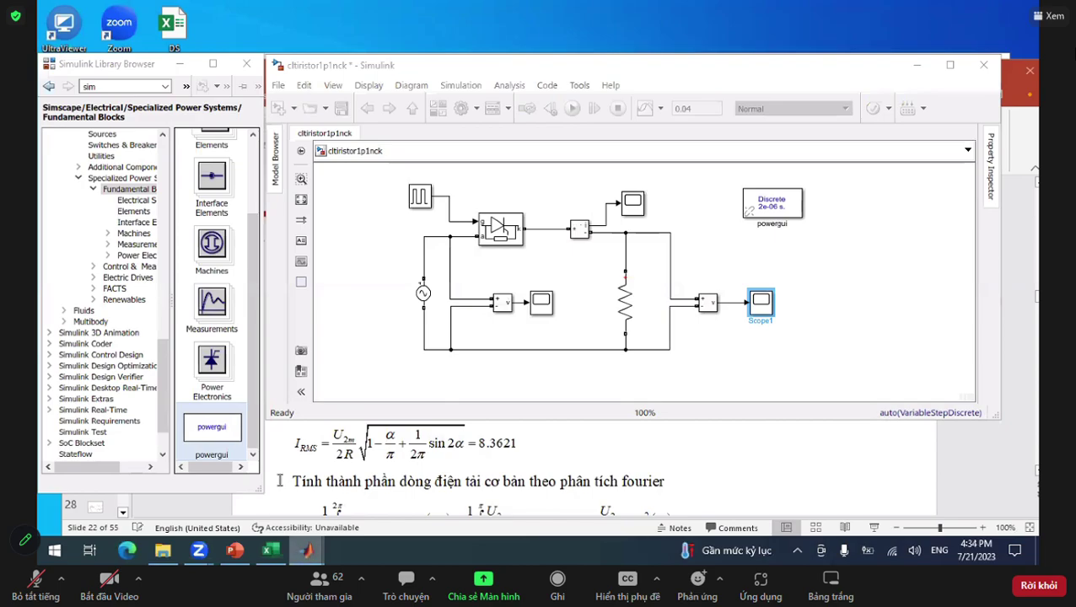
Switch to the MATLAB Command Window and plot the source voltage with plot(out.u2.time,out.u2.signals.values)
{"action": "key", "text": "super+6"}
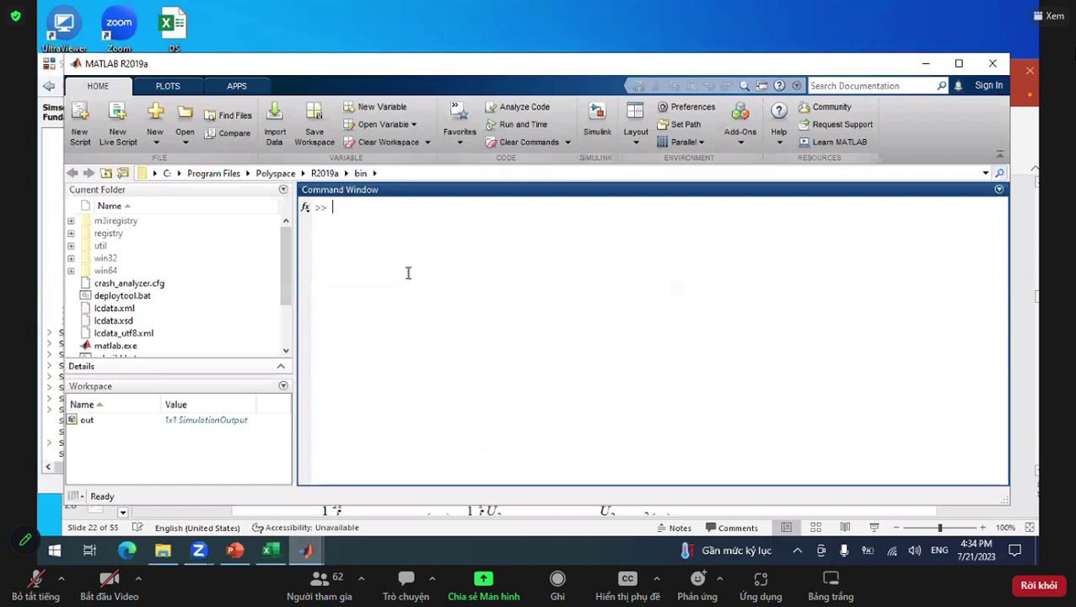
{"action": "key", "text": "Up"}
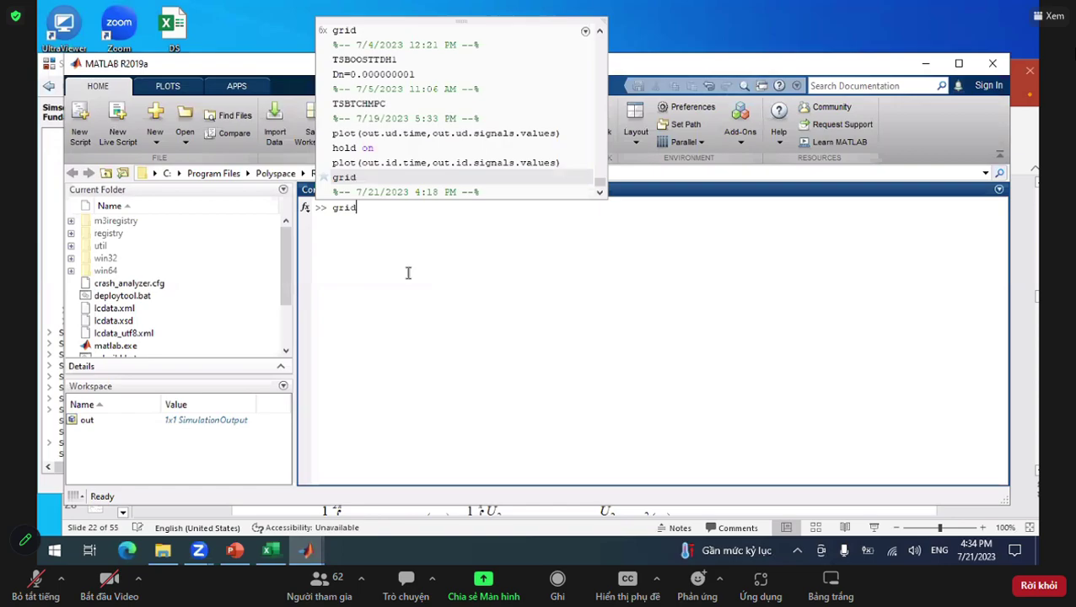
{"action": "key", "text": "Up"}
{"action": "key", "text": "Up"}
{"action": "key", "text": "Up"}
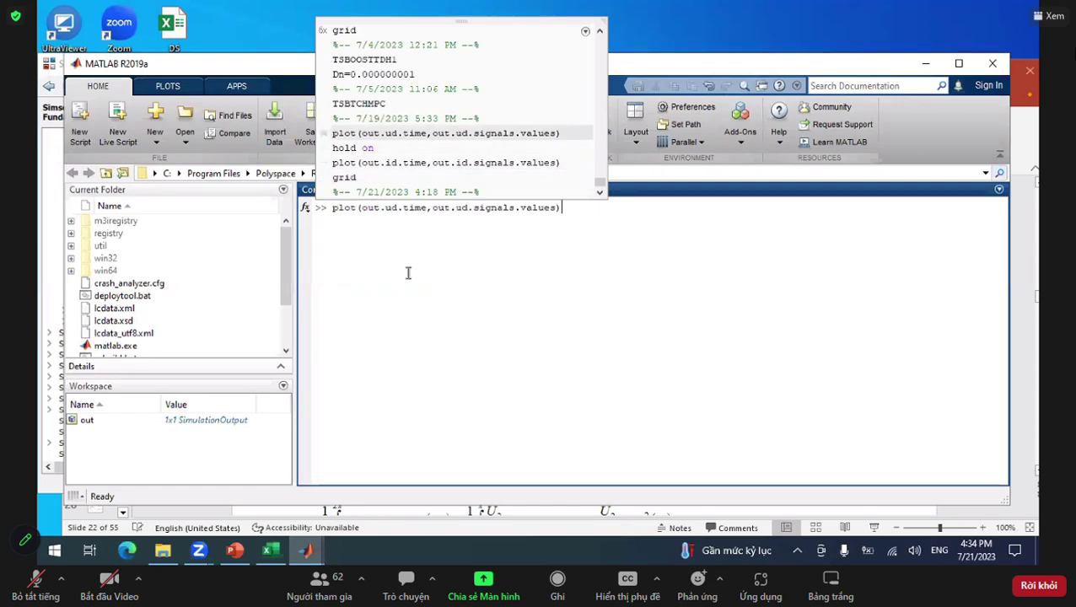
{"action": "key", "text": "Left"}
{"action": "key", "text": "Left"}
{"action": "key", "text": "Left"}
{"action": "key", "text": "Left"}
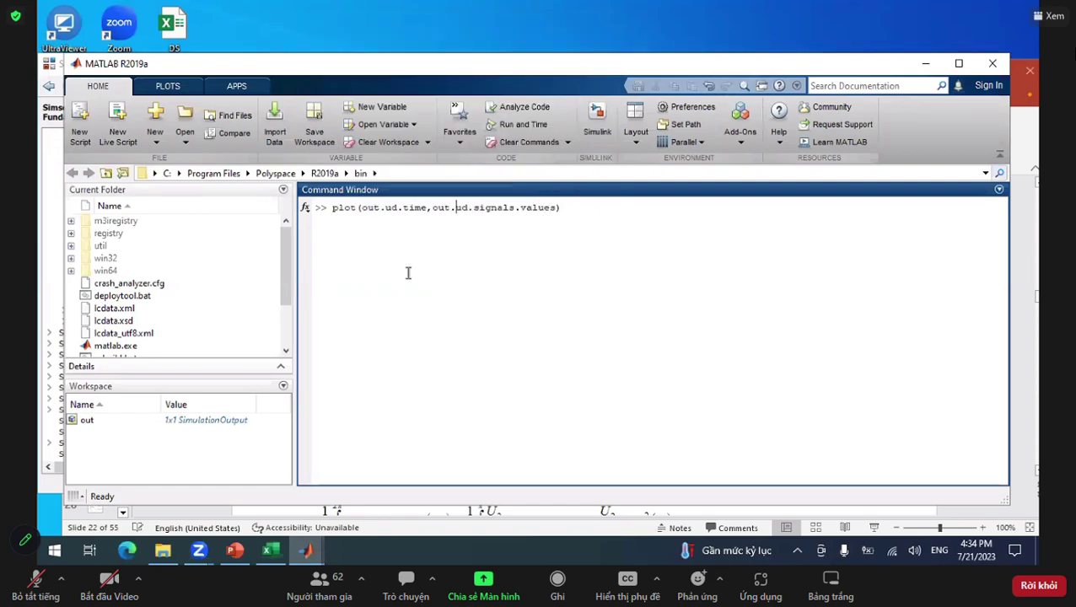
{"action": "key", "text": "BackSpace"}
{"action": "type", "text": "2"}
{"action": "key", "text": "BackSpace"}
{"action": "type", "text": "2"}
{"action": "key", "text": "Return"}
Hold the figure with hold on and overlay the load voltage using plot(out.ud.time,out.ud.signals.values)
{"action": "left_click", "coordinate": [325, 231]}
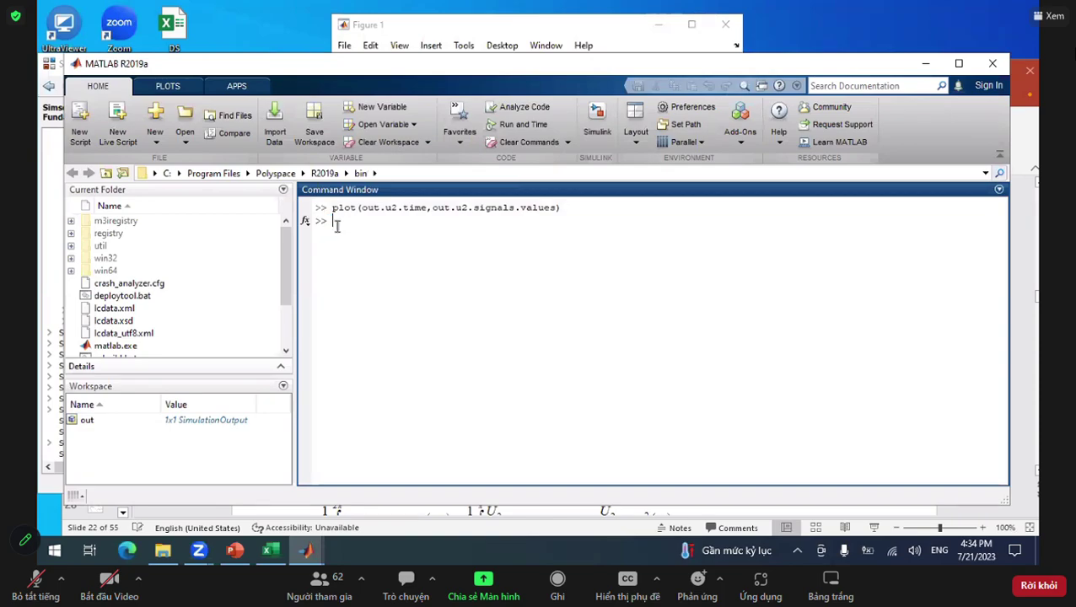
{"action": "type", "text": "hold on"}
{"action": "key", "text": "Return"}
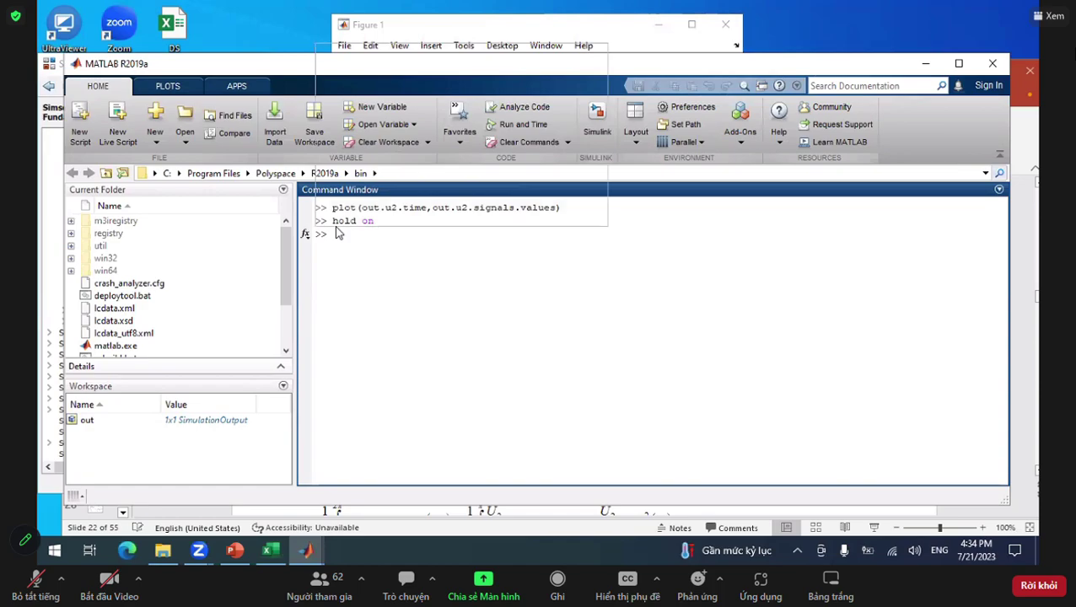
{"action": "key", "text": "Up"}
{"action": "key", "text": "Up"}
{"action": "key", "text": "Up"}
{"action": "key", "text": "Up"}
{"action": "key", "text": "Up"}
{"action": "key", "text": "Up"}
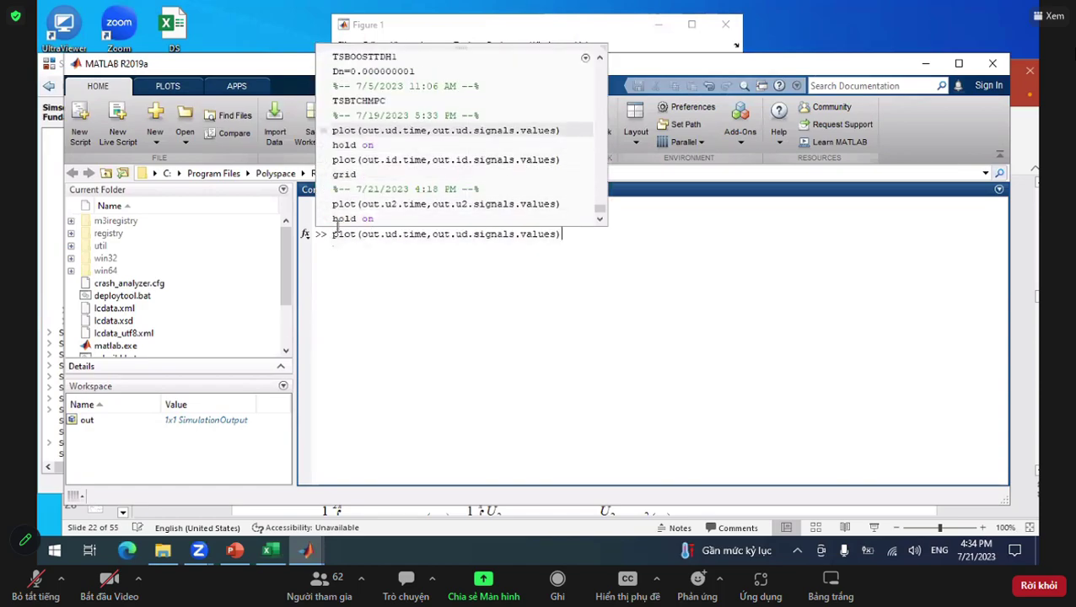
{"action": "key", "text": "Return"}
Keep the figure held with hold on, overlay the load current using plot(out.id.time,out.id.signals.values), and bring up Figure 1
{"action": "key", "text": "Up"}
{"action": "key", "text": "Up"}
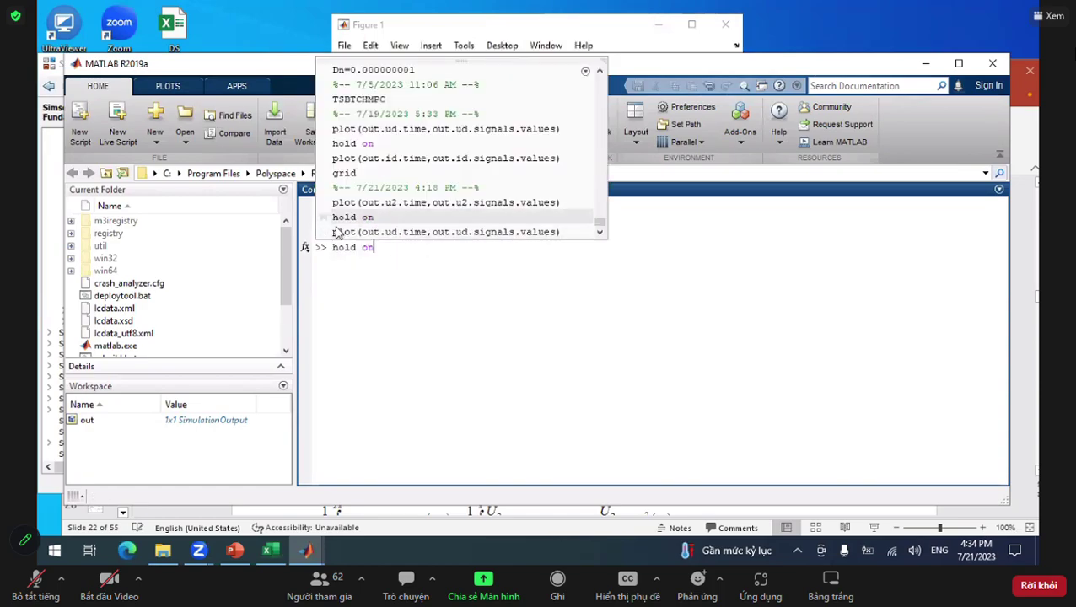
{"action": "key", "text": "Return"}
{"action": "key", "text": "Up"}
{"action": "key", "text": "Up"}
{"action": "key", "text": "Up"}
{"action": "key", "text": "Up"}
{"action": "key", "text": "Up"}
{"action": "key", "text": "Up"}
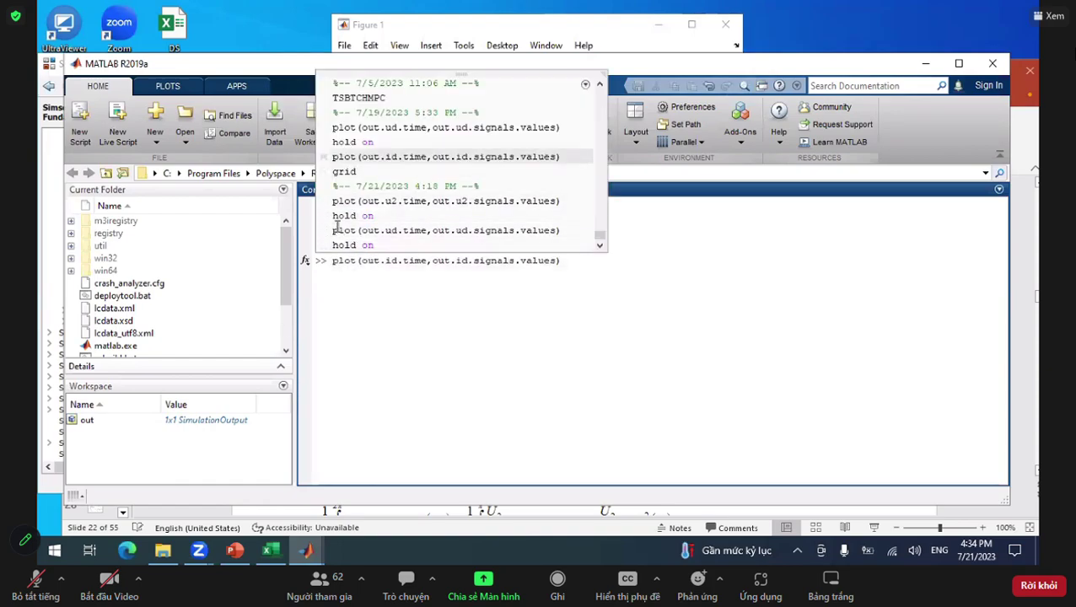
{"action": "key", "text": "Return"}
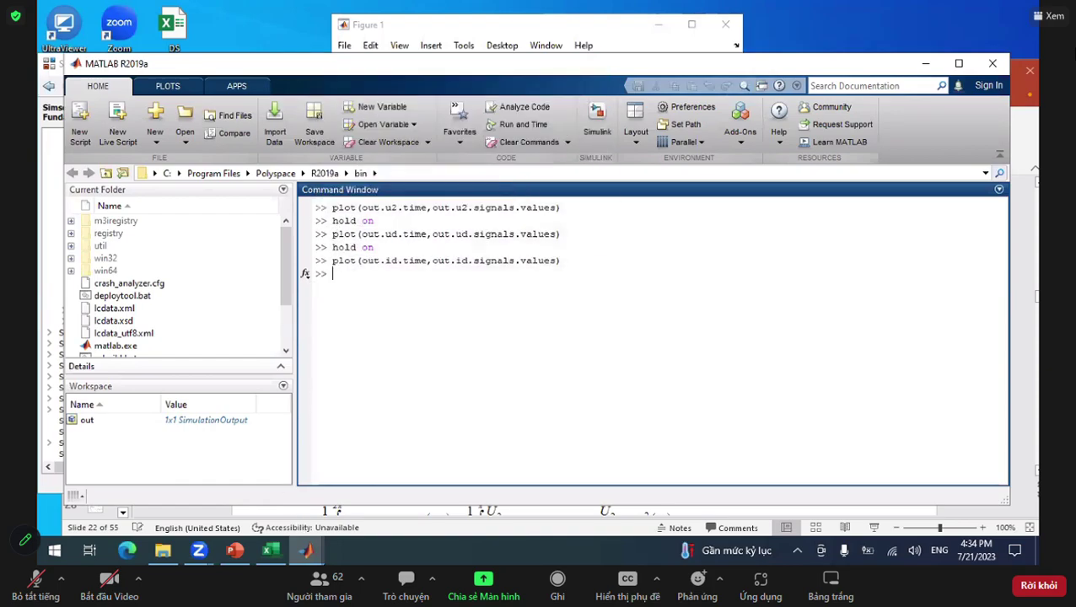
{"action": "left_click", "coordinate": [305, 550]}
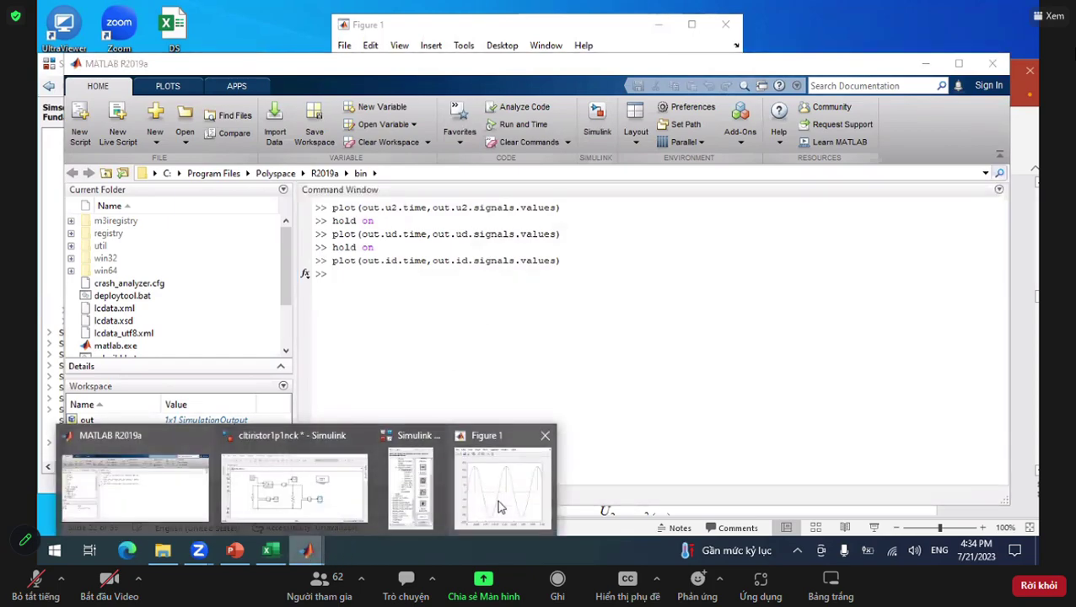
{"action": "left_click", "coordinate": [500, 506]}
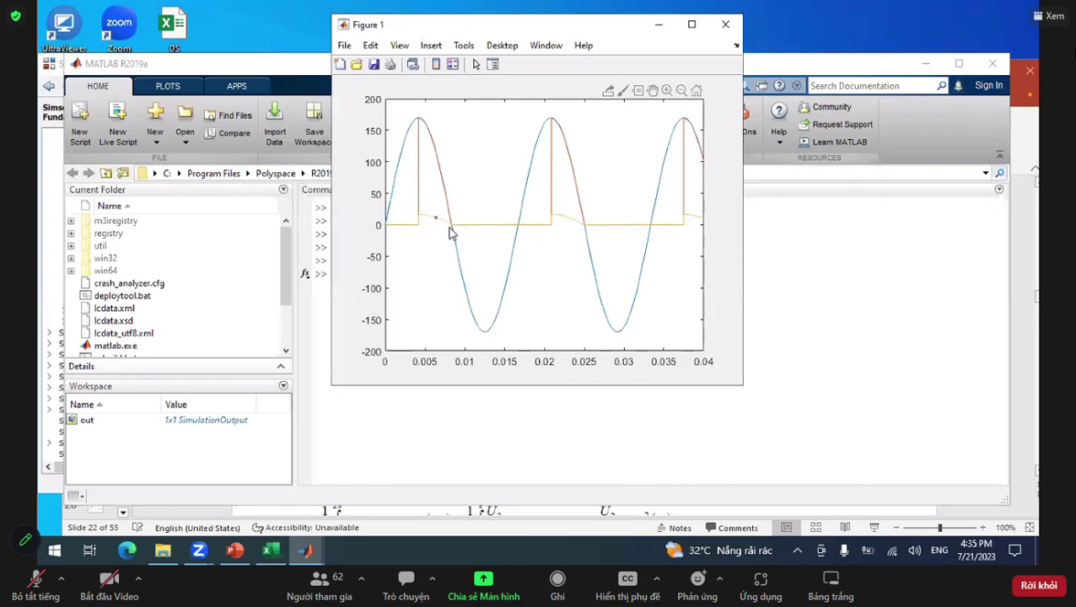
Add grid lines to the plot with the grid command and view the three waveforms in Figure 1
{"action": "left_click", "coordinate": [375, 384]}
{"action": "type", "text": "grid"}
{"action": "key", "text": "Return"}
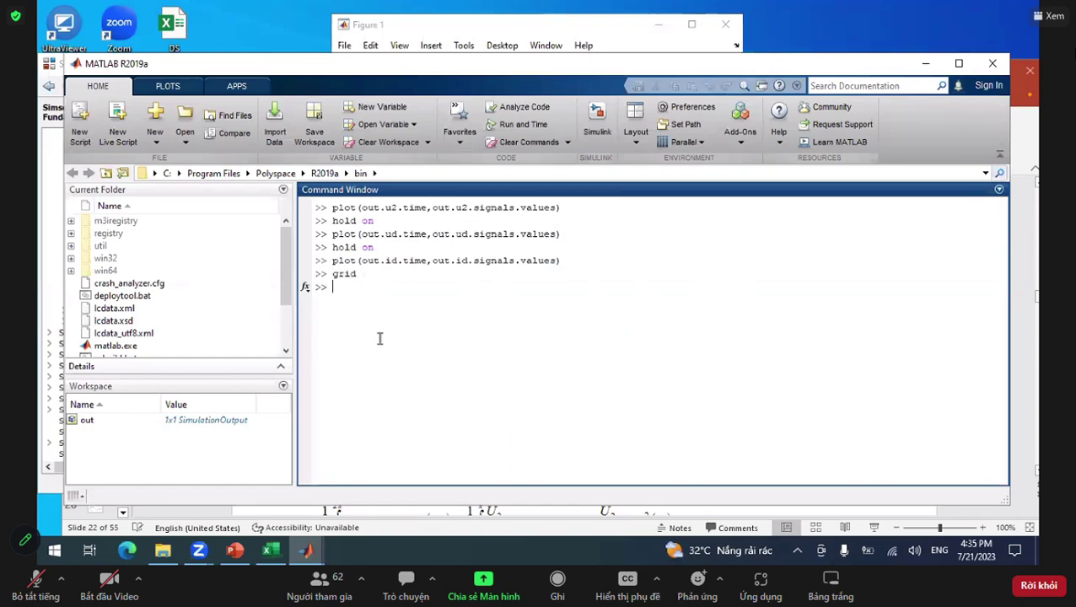
{"action": "mouse_move", "coordinate": [308, 552]}
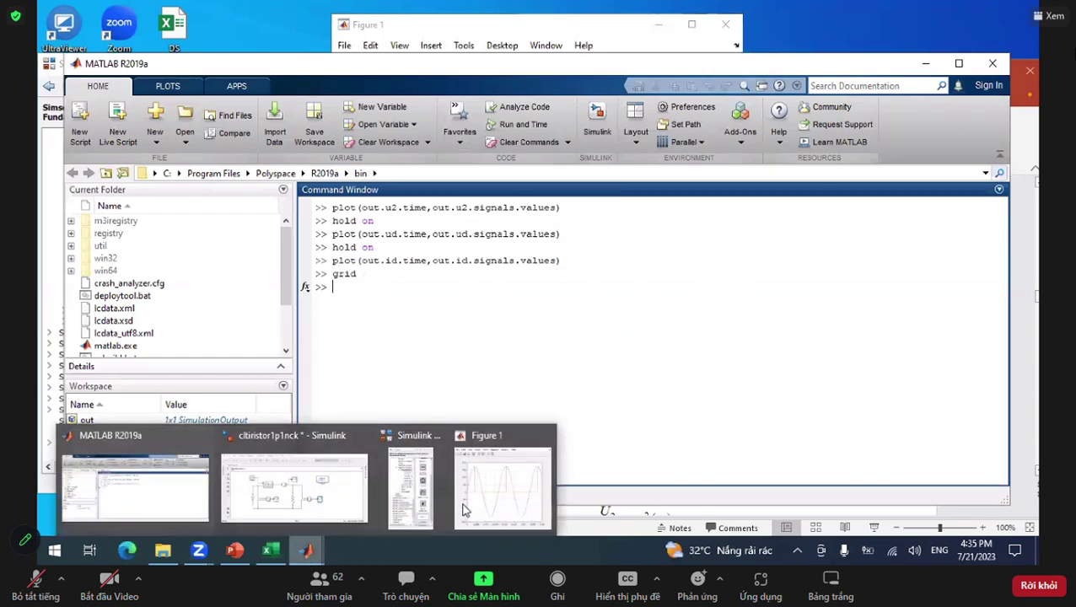
{"action": "left_click", "coordinate": [497, 492]}
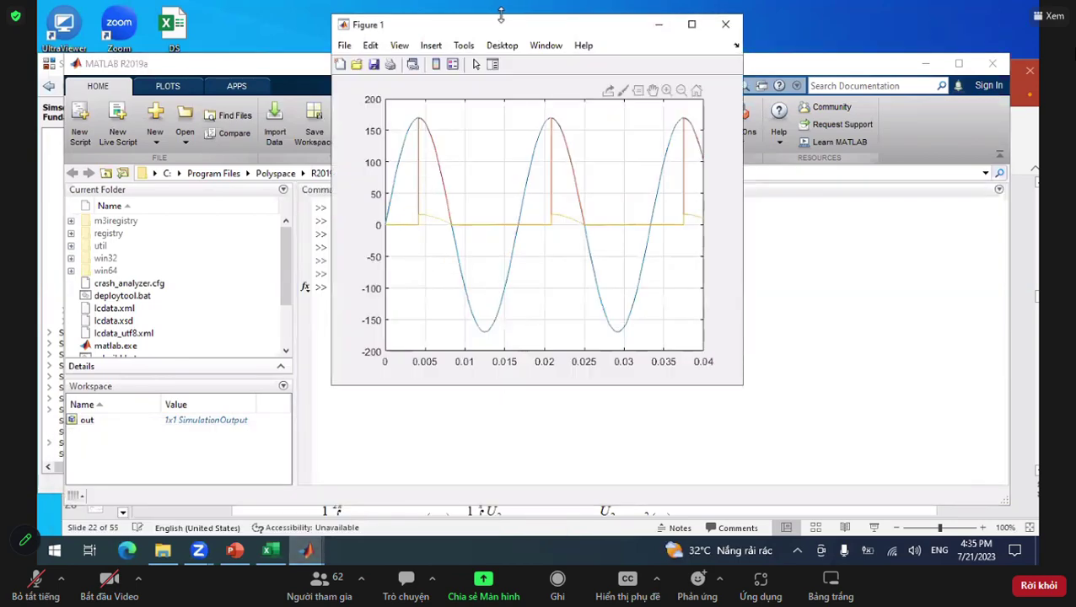
{"action": "mouse_move", "coordinate": [500, 16]}
{"action": "left_mouse_down"}
{"action": "mouse_move", "coordinate": [515, 3]}
{"action": "mouse_move", "coordinate": [483, 25]}
{"action": "left_mouse_up"}
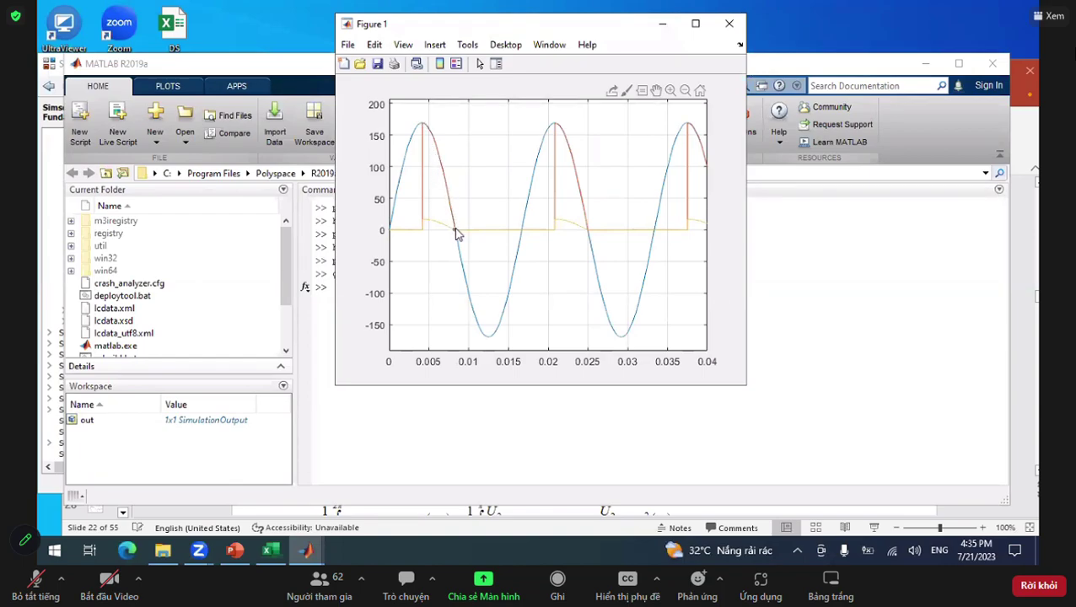
{"action": "mouse_move", "coordinate": [455, 234]}
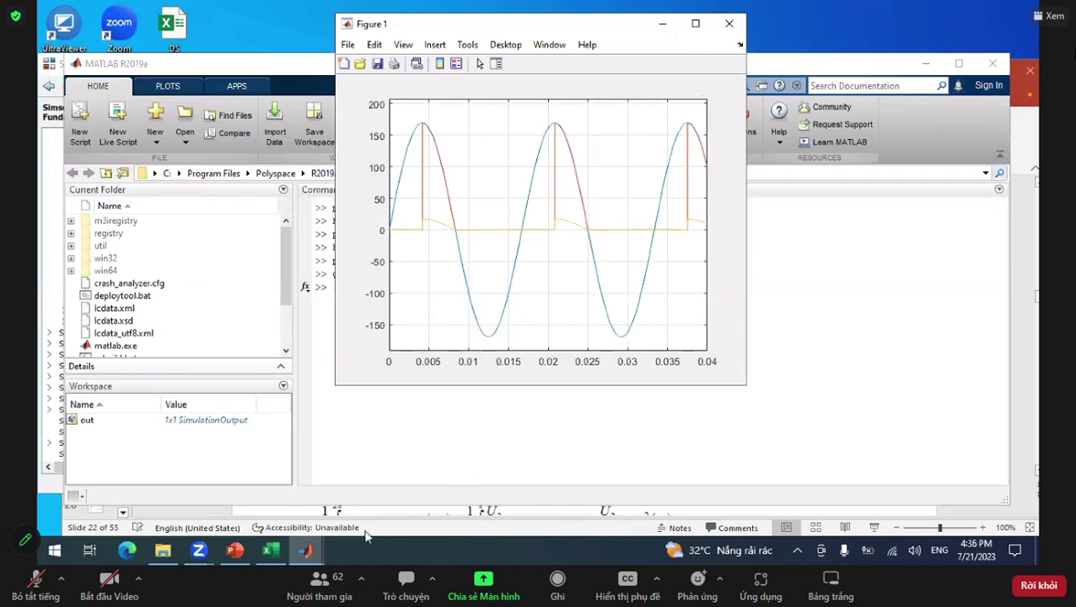
Close Figure 1 and the cltiristor1p1nck model, saving the model's changes
{"action": "mouse_move", "coordinate": [310, 552]}
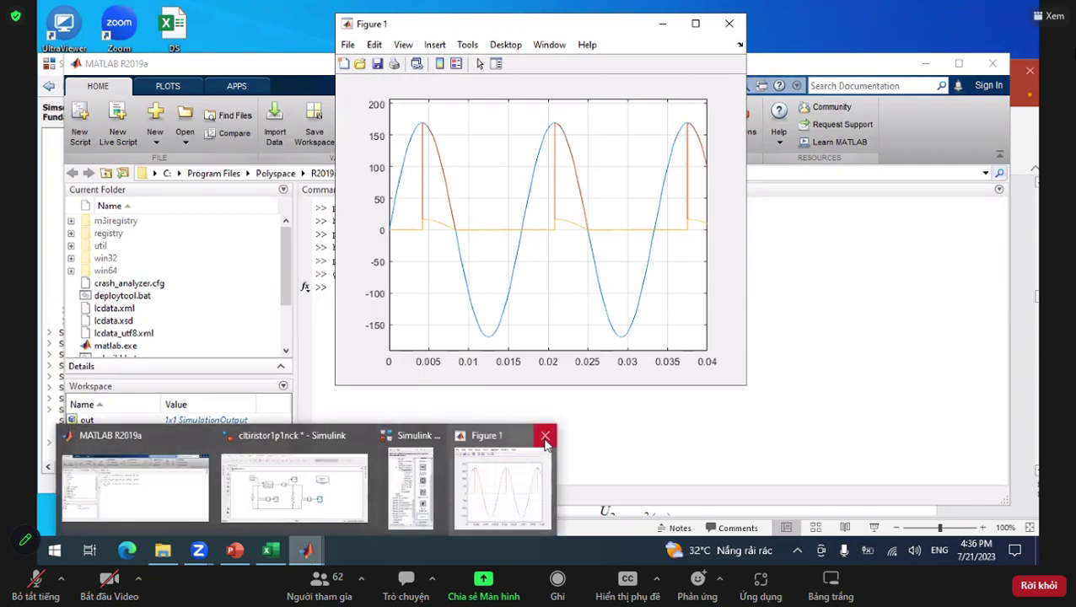
{"action": "left_click", "coordinate": [546, 436]}
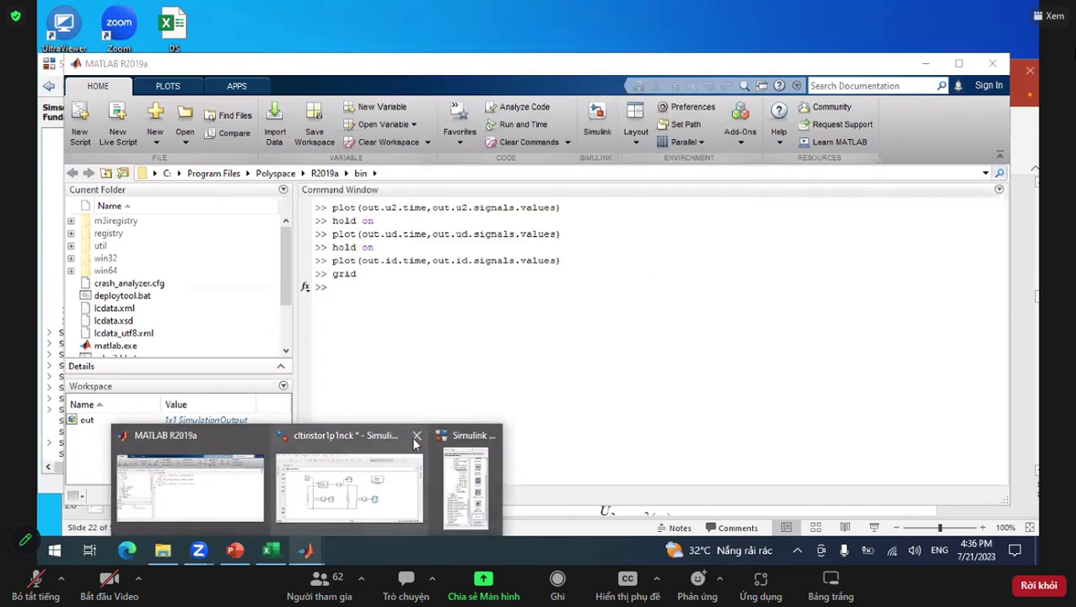
{"action": "left_click", "coordinate": [416, 436]}
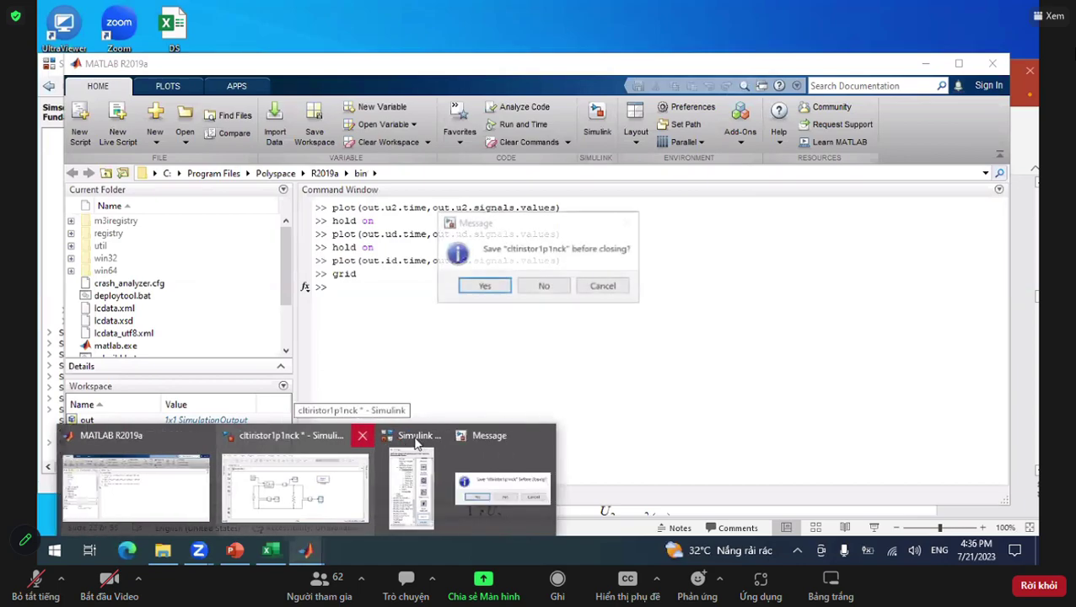
{"action": "left_click", "coordinate": [487, 287]}
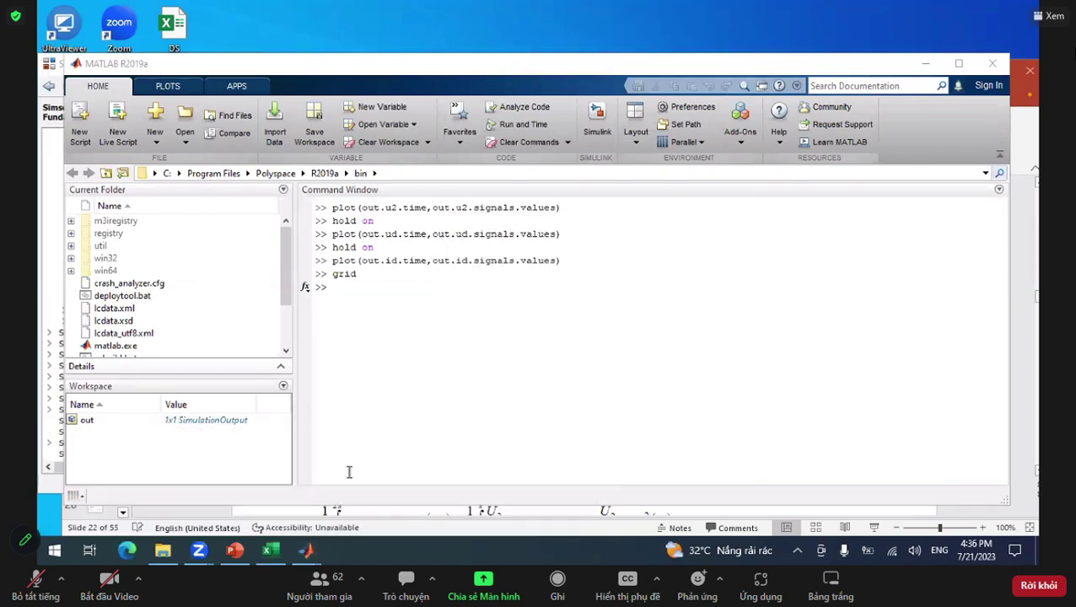
Close the Simulink Library Browser and return to the MATLAB window
{"action": "mouse_move", "coordinate": [310, 556]}
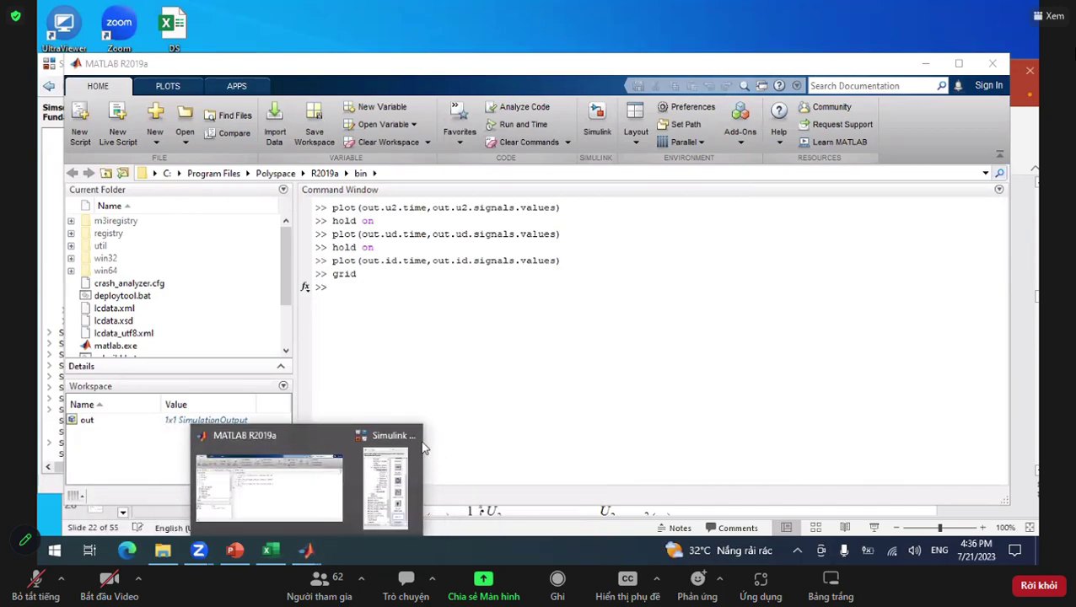
{"action": "left_click", "coordinate": [413, 433]}
{"action": "left_click", "coordinate": [341, 489]}
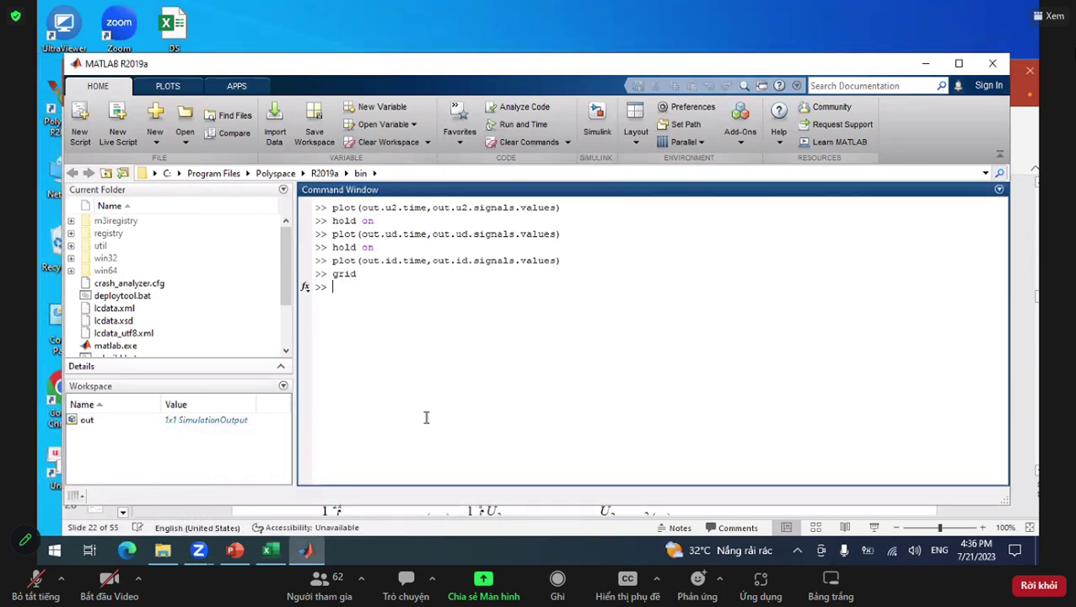
Switch to the CHUONG3P1 presentation in PowerPoint and go to slide 24 on the single-phase half-wave diode rectifier with RL load
{"action": "left_click", "coordinate": [233, 552]}
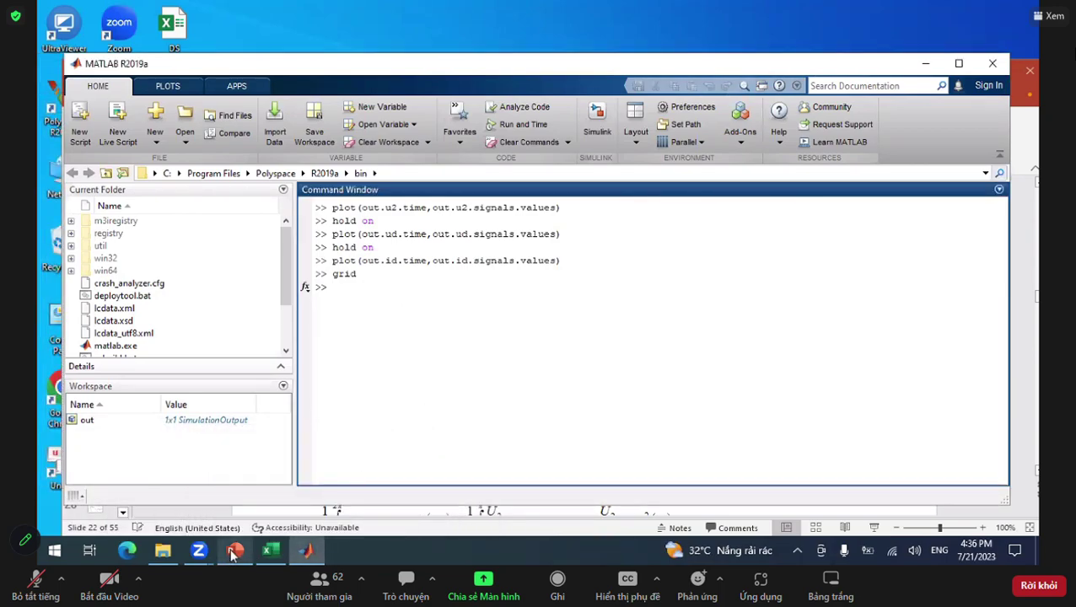
{"action": "scroll", "coordinate": [636, 374], "scroll_direction": "down", "scroll_amount": 5}
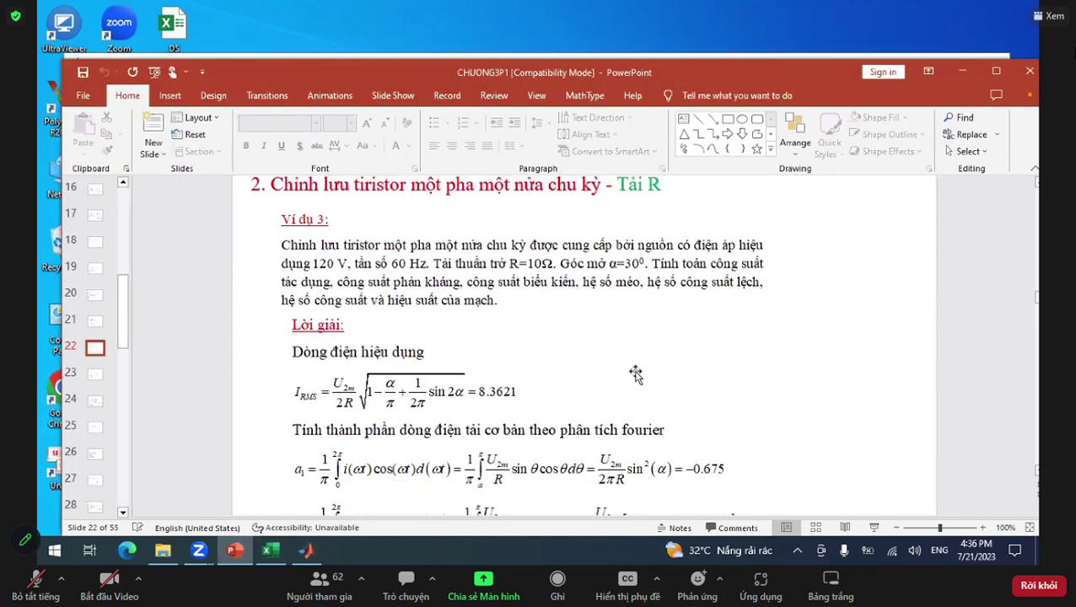
{"action": "scroll", "coordinate": [635, 374], "scroll_direction": "down", "scroll_amount": 6}
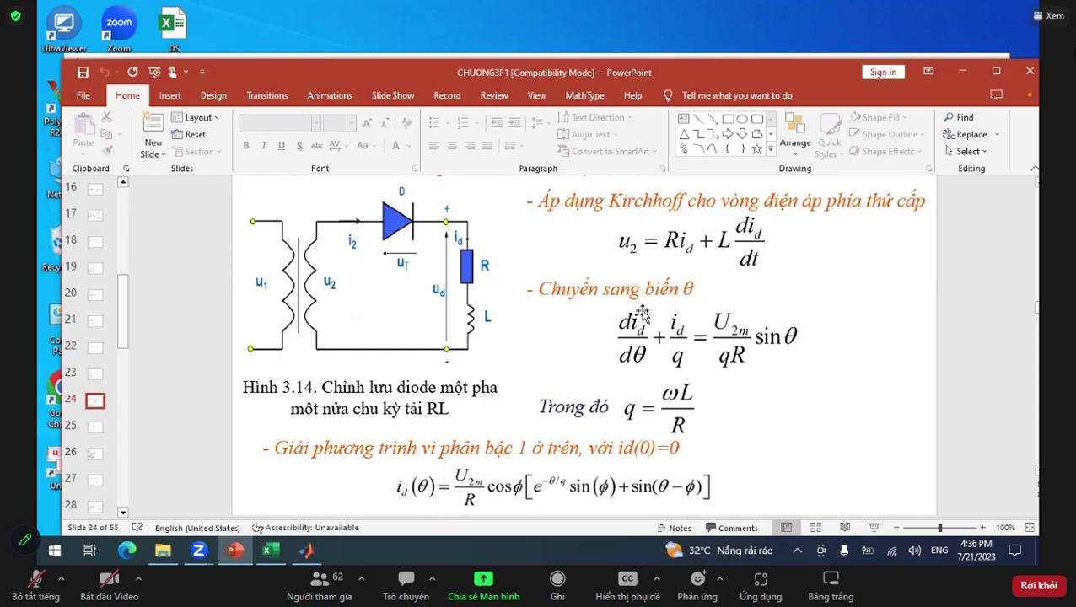
{"action": "scroll", "coordinate": [643, 314], "scroll_direction": "up", "scroll_amount": 2}
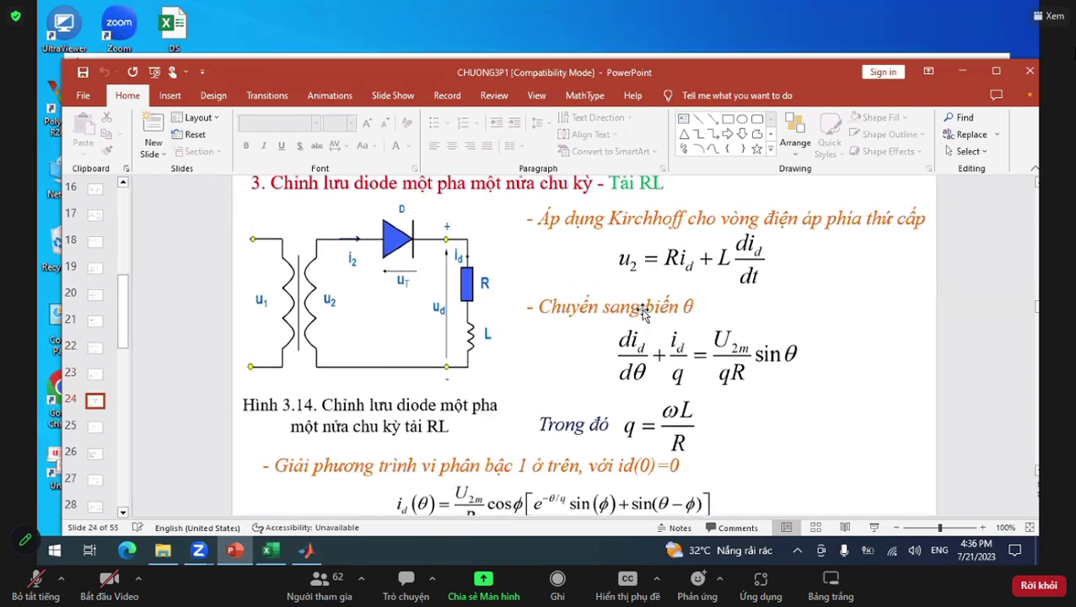
{"action": "scroll", "coordinate": [643, 312], "scroll_direction": "up", "scroll_amount": 1}
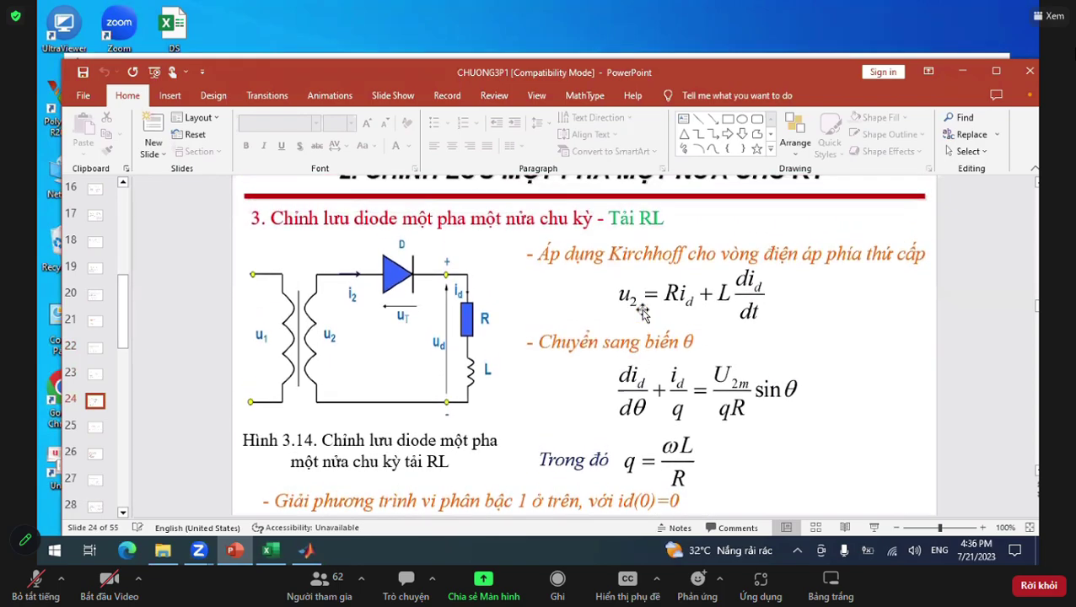